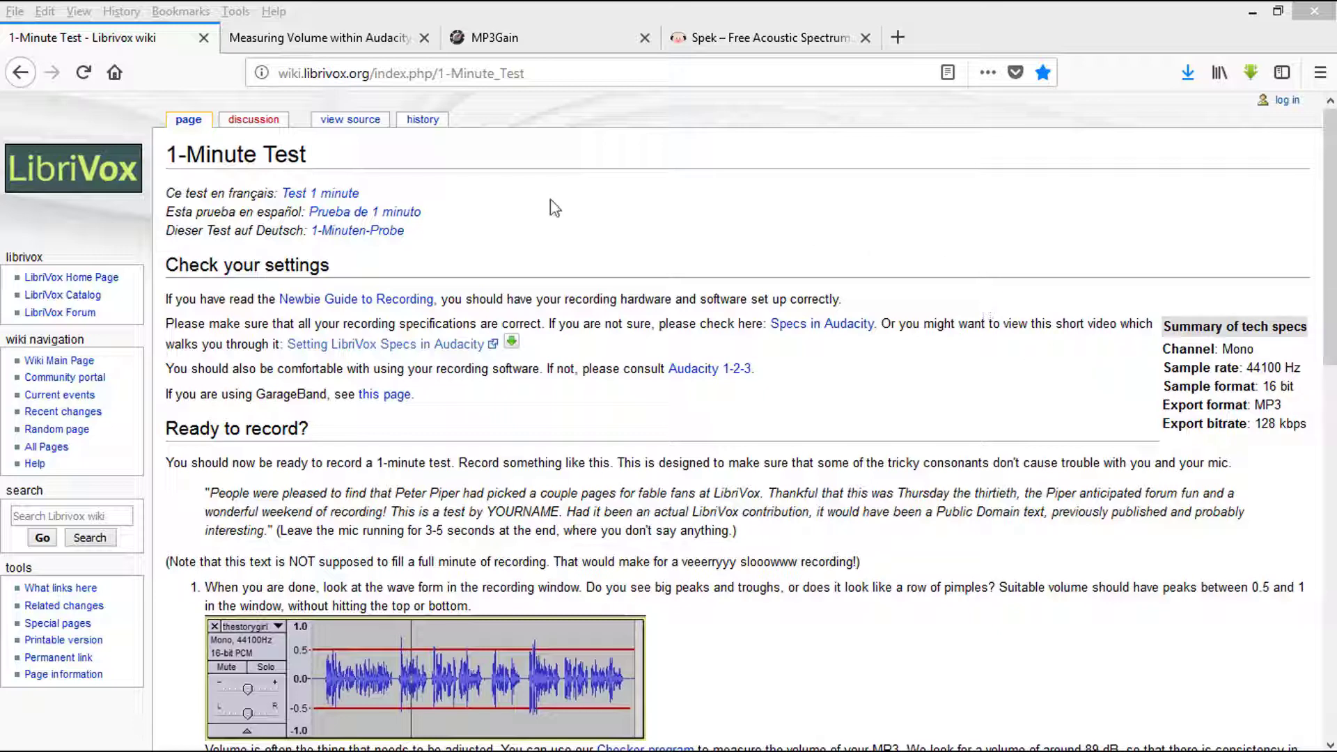
View the ReplayGain.ny download prompt on the Measuring Volume within Audacity page, along with the MP3Gain and Spek web pages
left_click(296, 43)
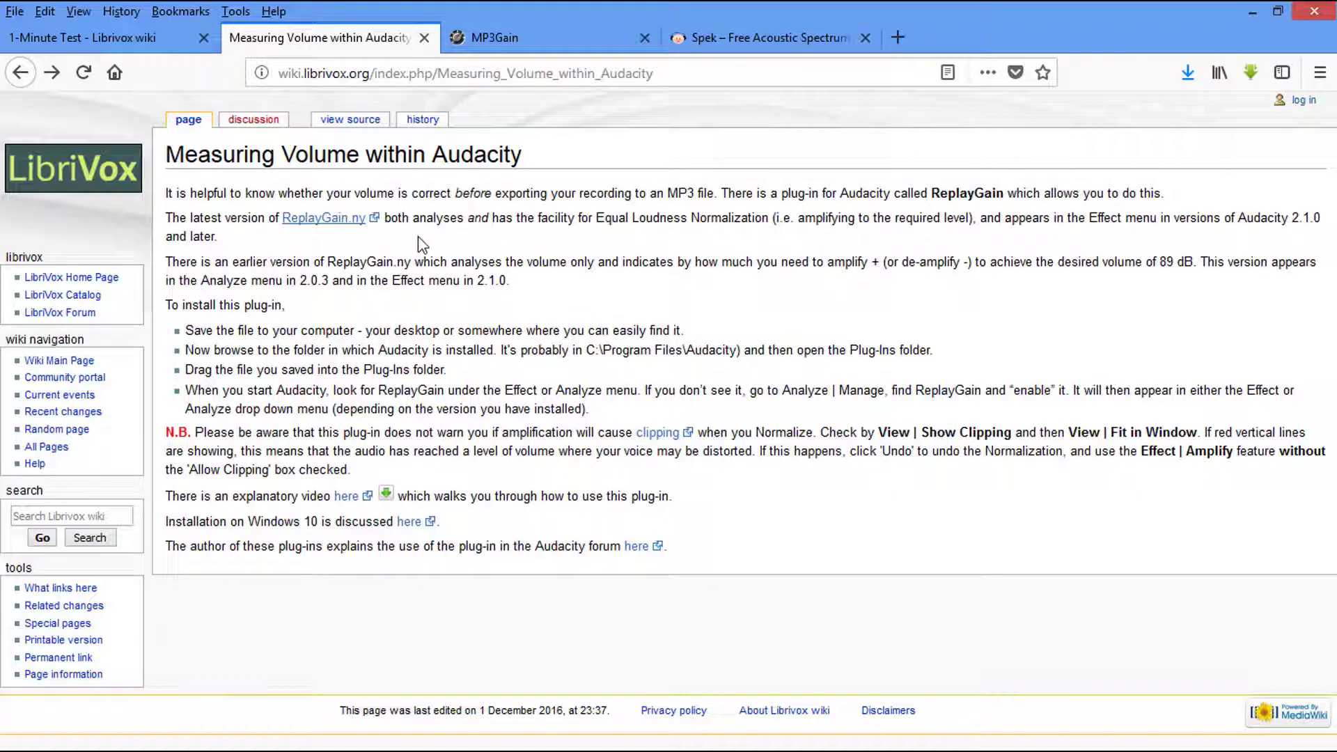
left_click(317, 219)
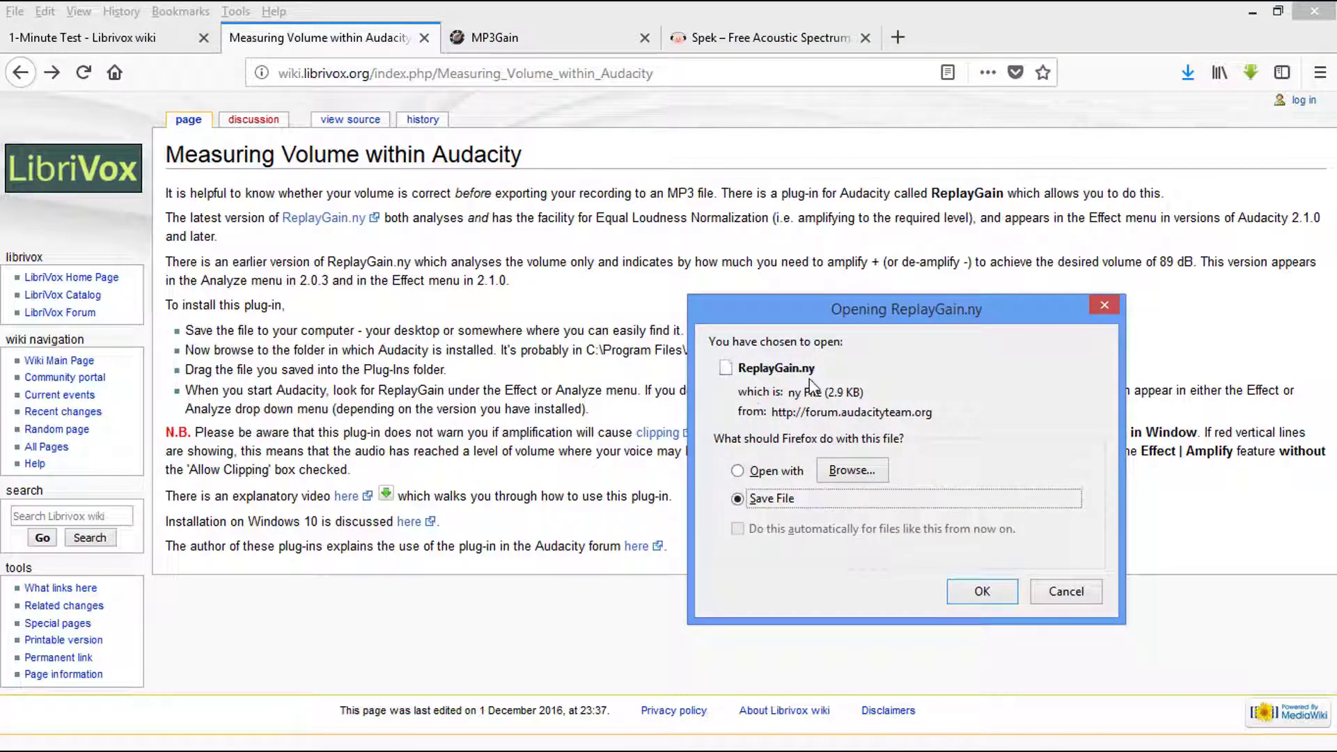
left_click(1062, 592)
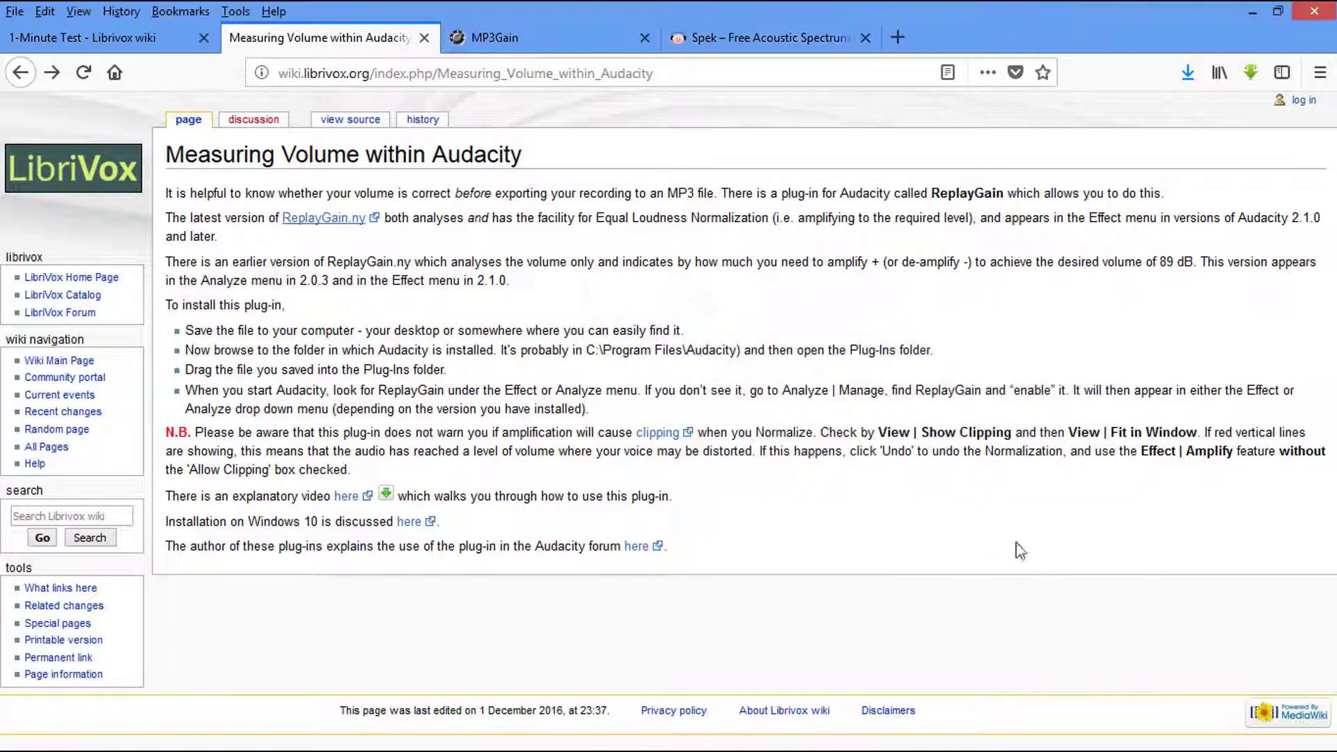
left_click(542, 35)
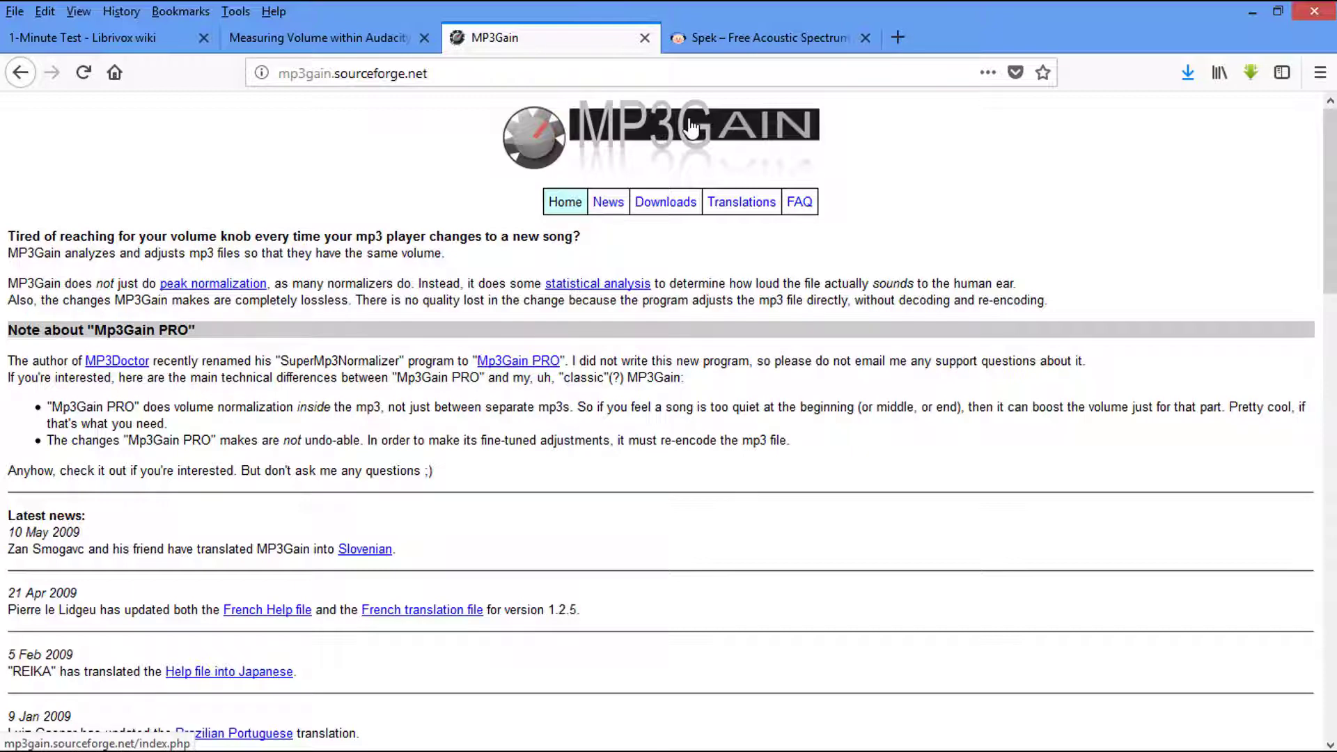
left_click(764, 38)
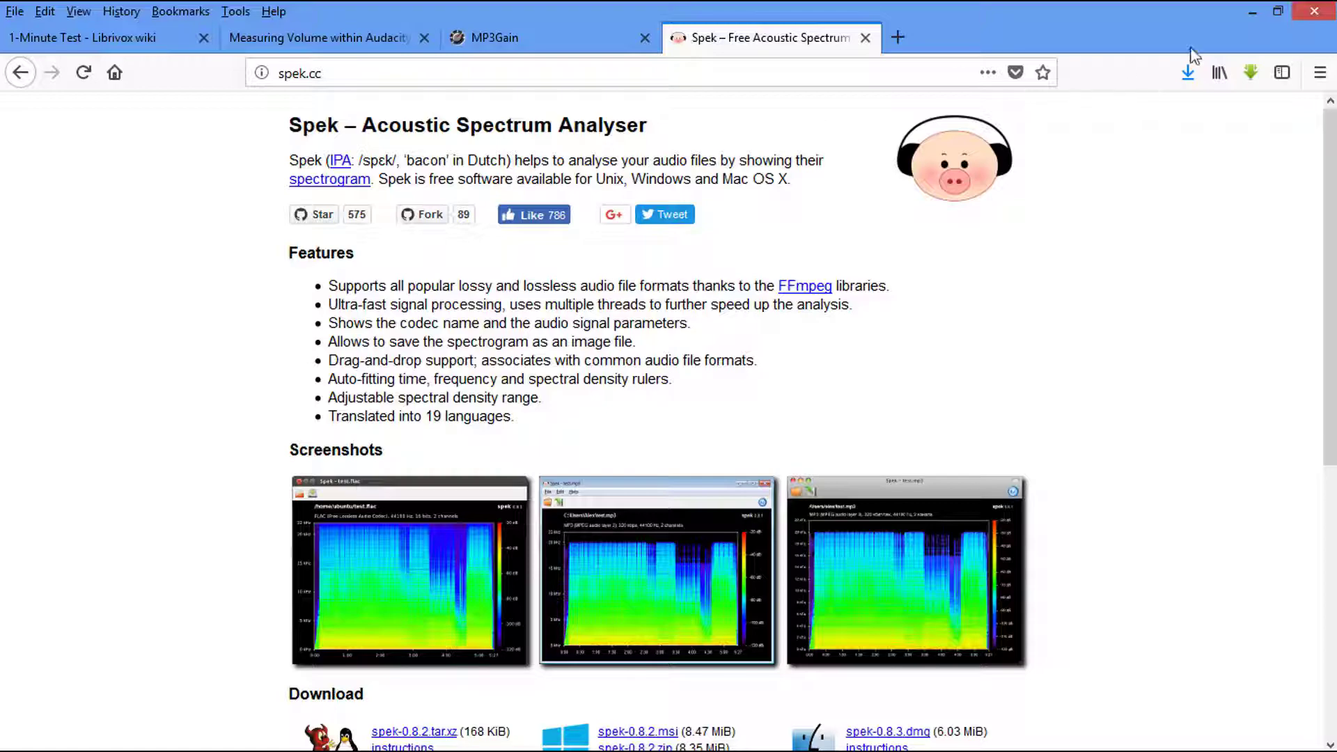
Switch from the browser to File Explorer and open the Audacity folder in C:\Program Files (x86)
left_click(1251, 12)
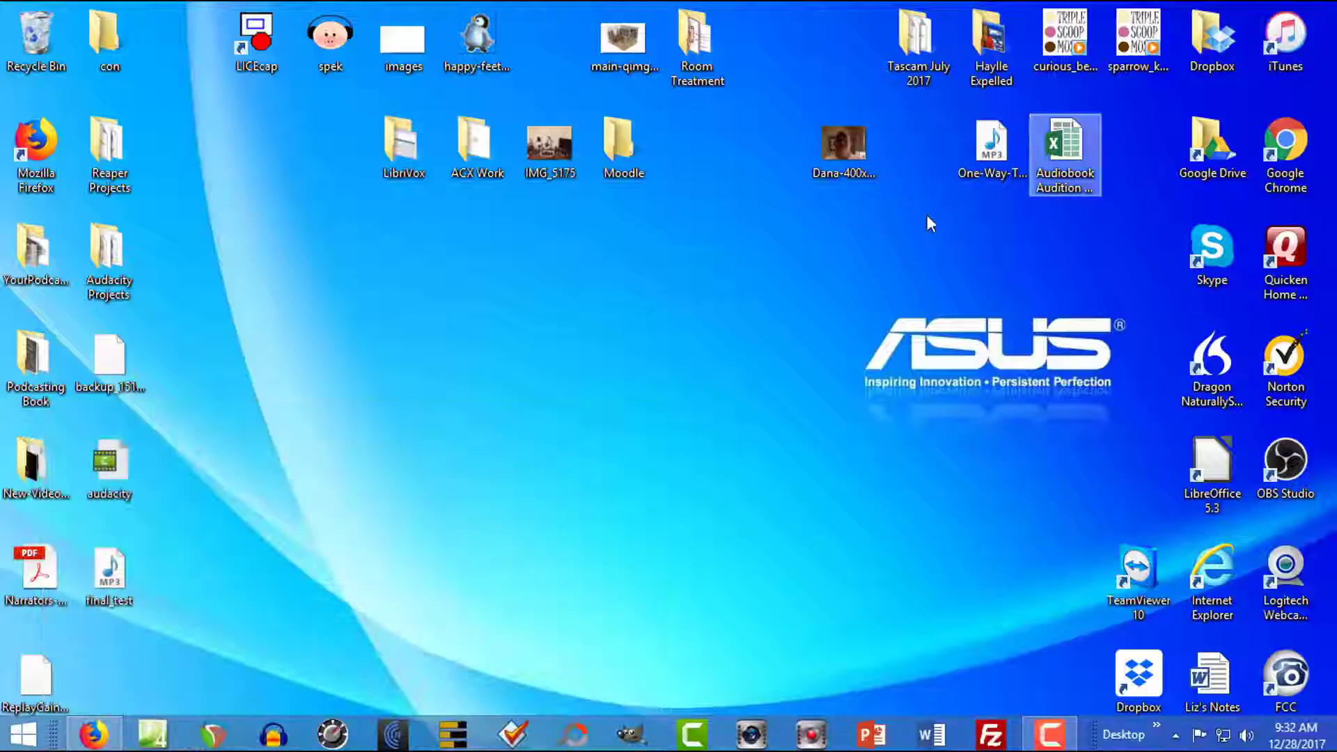
left_click(23, 734)
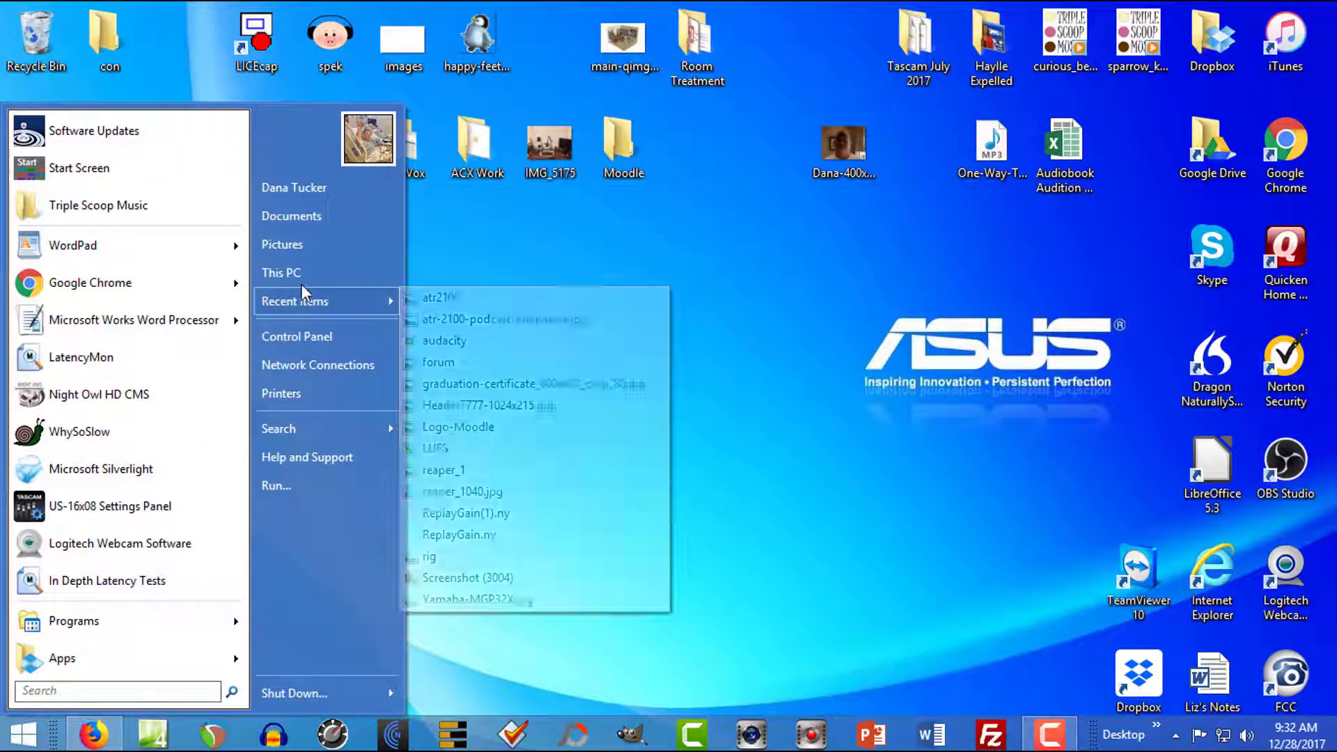
left_click(307, 275)
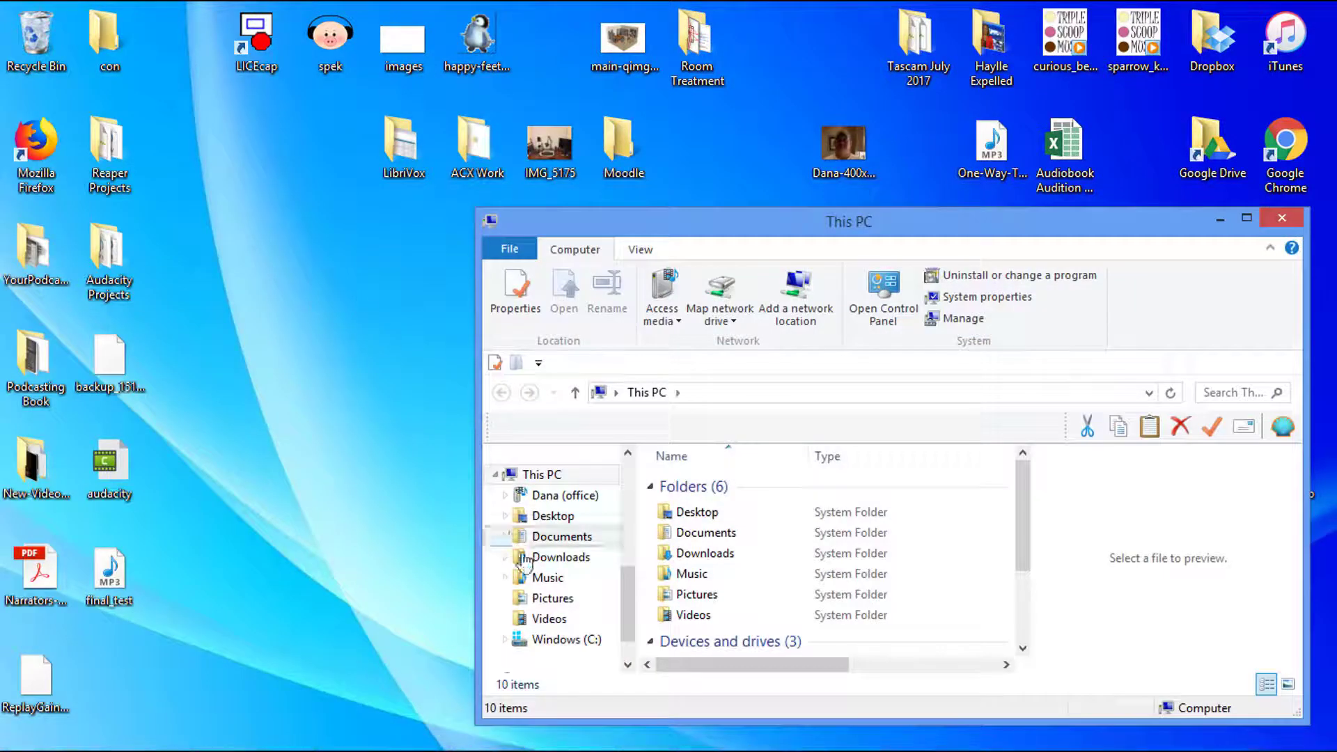
left_click(560, 642)
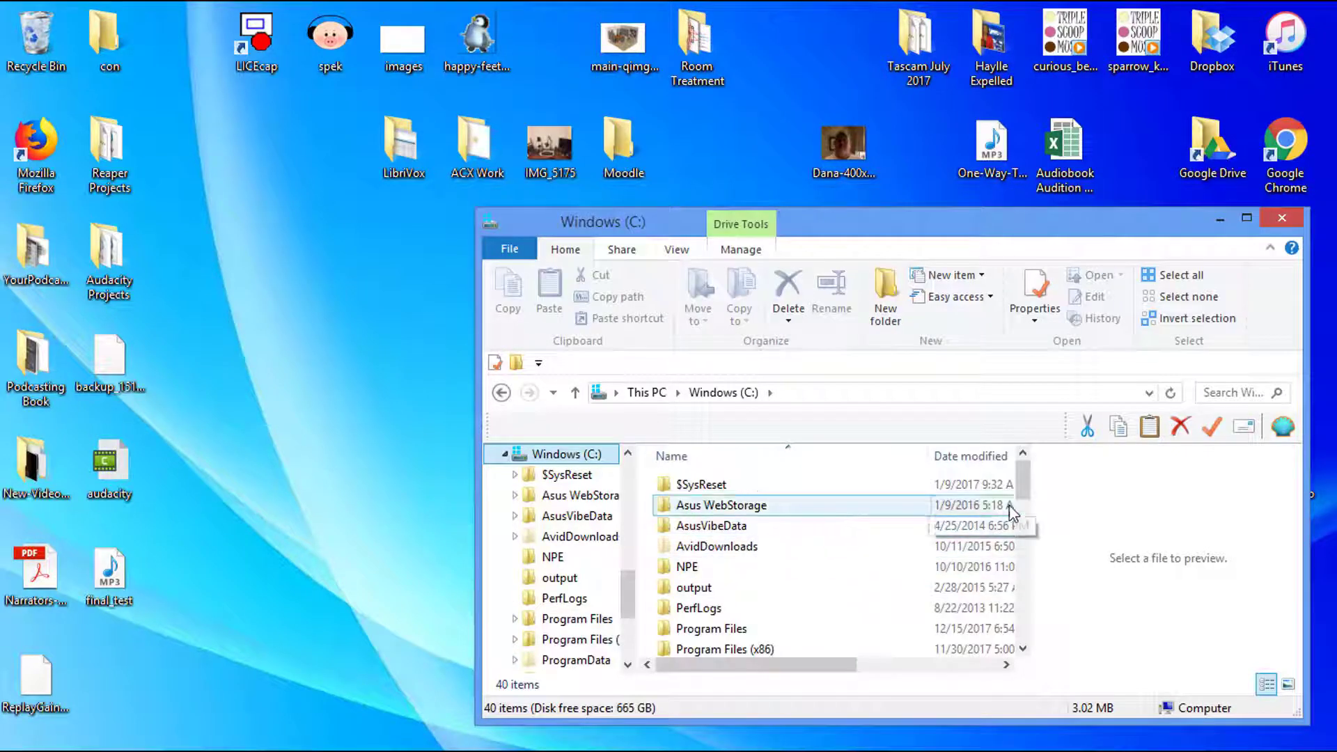
left_click_drag(1021, 494, 1023, 513)
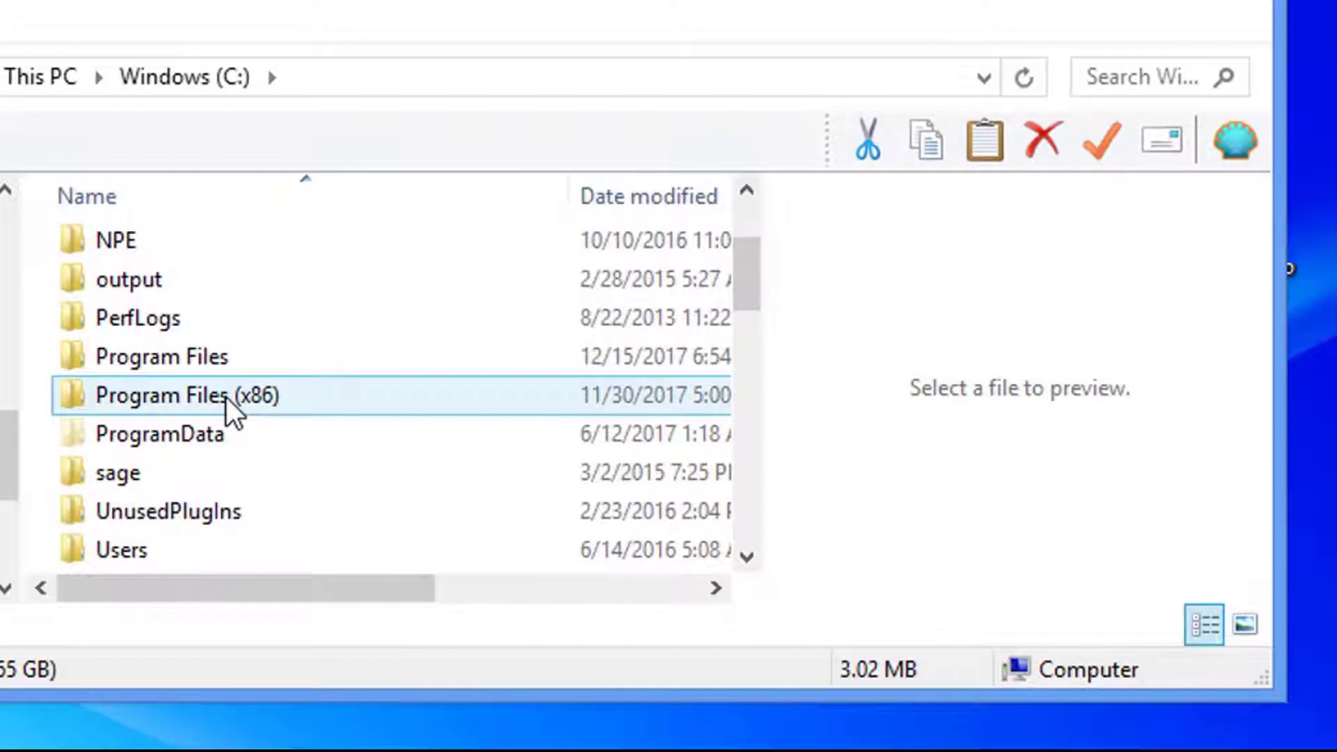
mouse_move(227, 398)
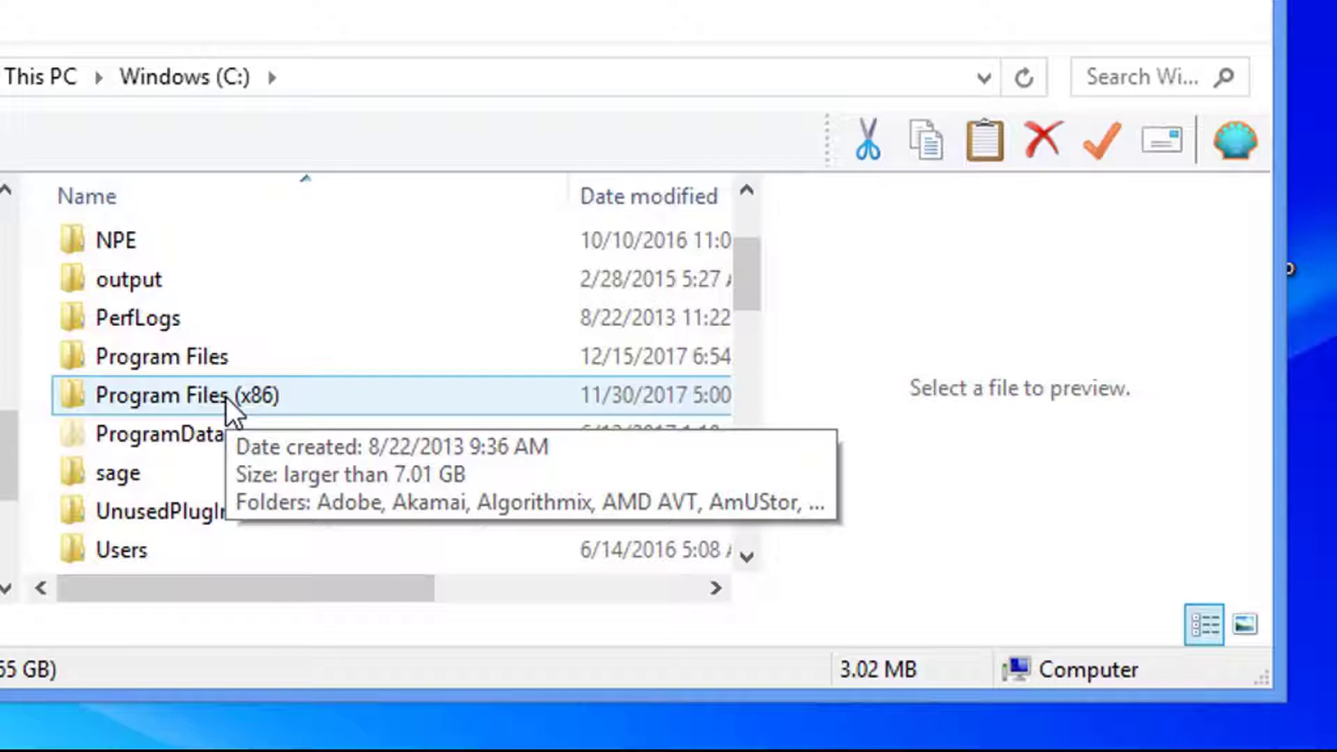
double_click(228, 398)
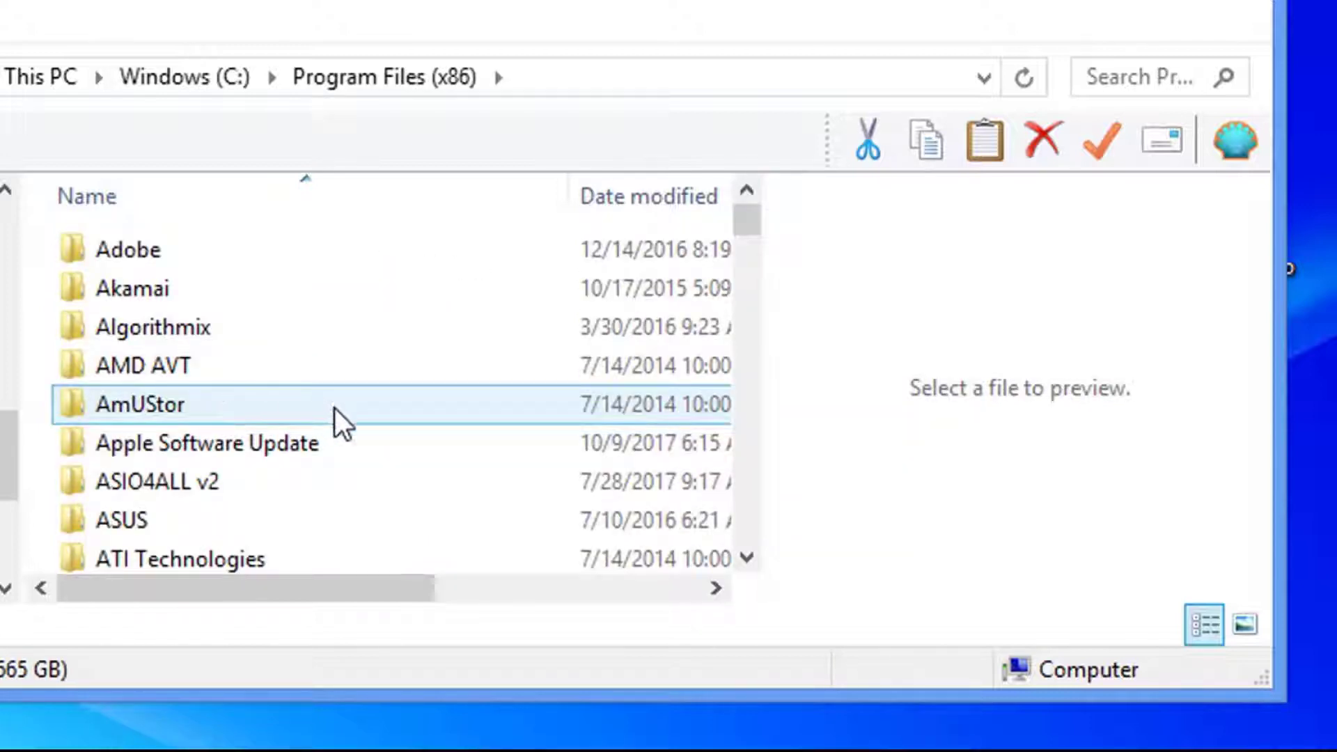
scroll(330, 418, "down", 2)
scroll(327, 418, "down", 3)
scroll(330, 417, "up", 3)
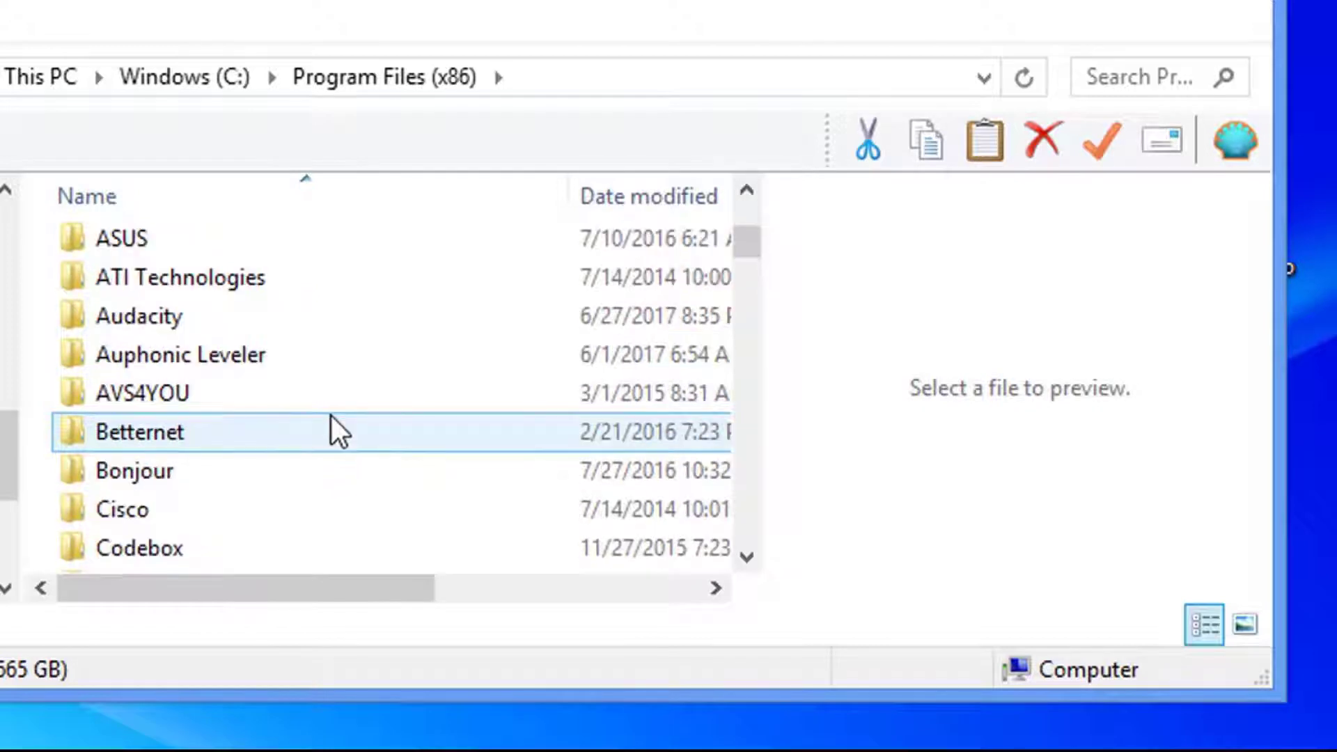
double_click(170, 322)
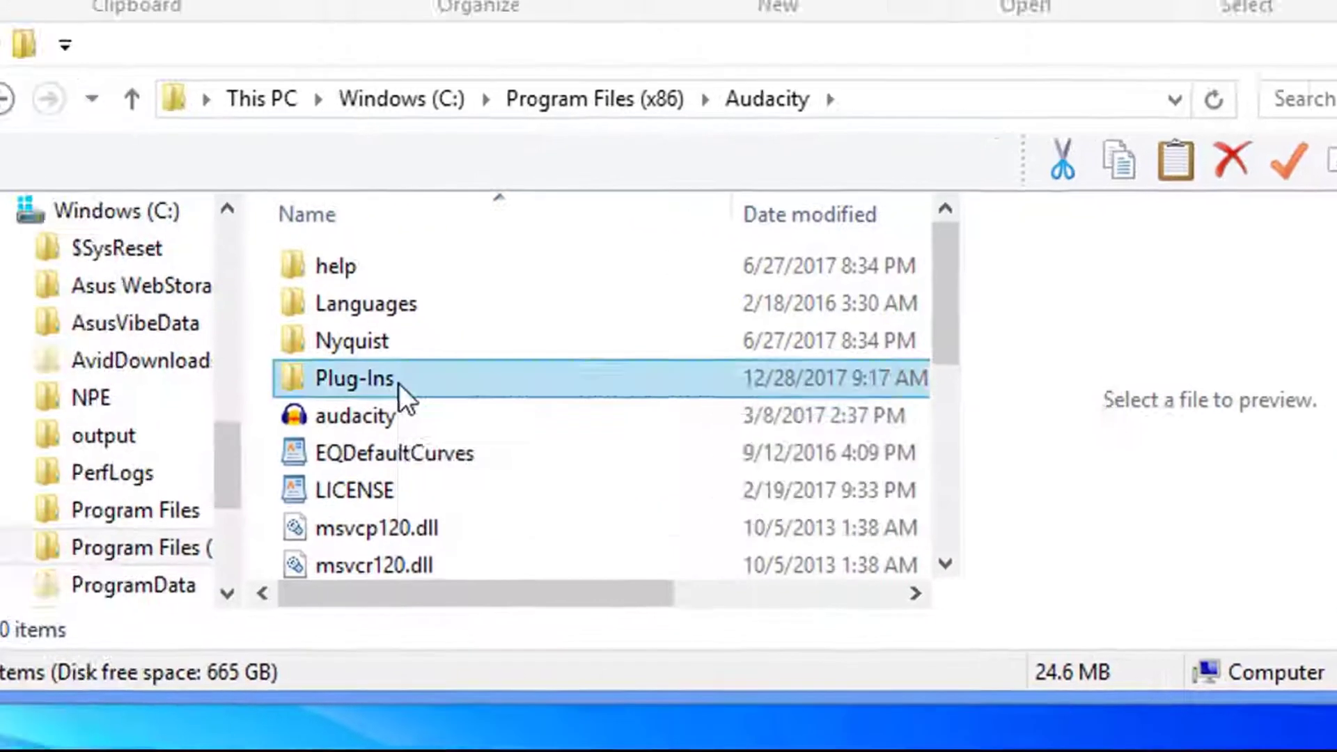
Move the ReplayGain file from the desktop into Audacity's Plug-Ins folder, granting administrator permission for the move
left_click(182, 370)
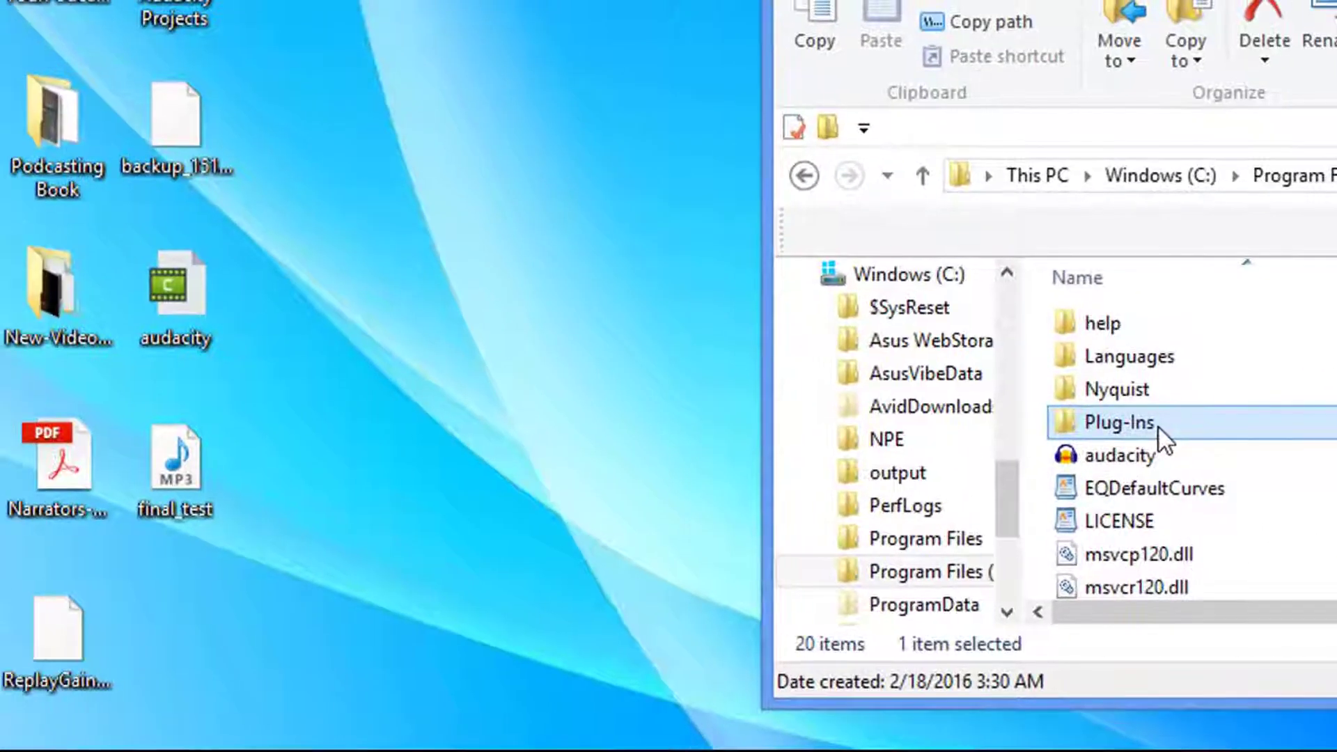
left_click(69, 641)
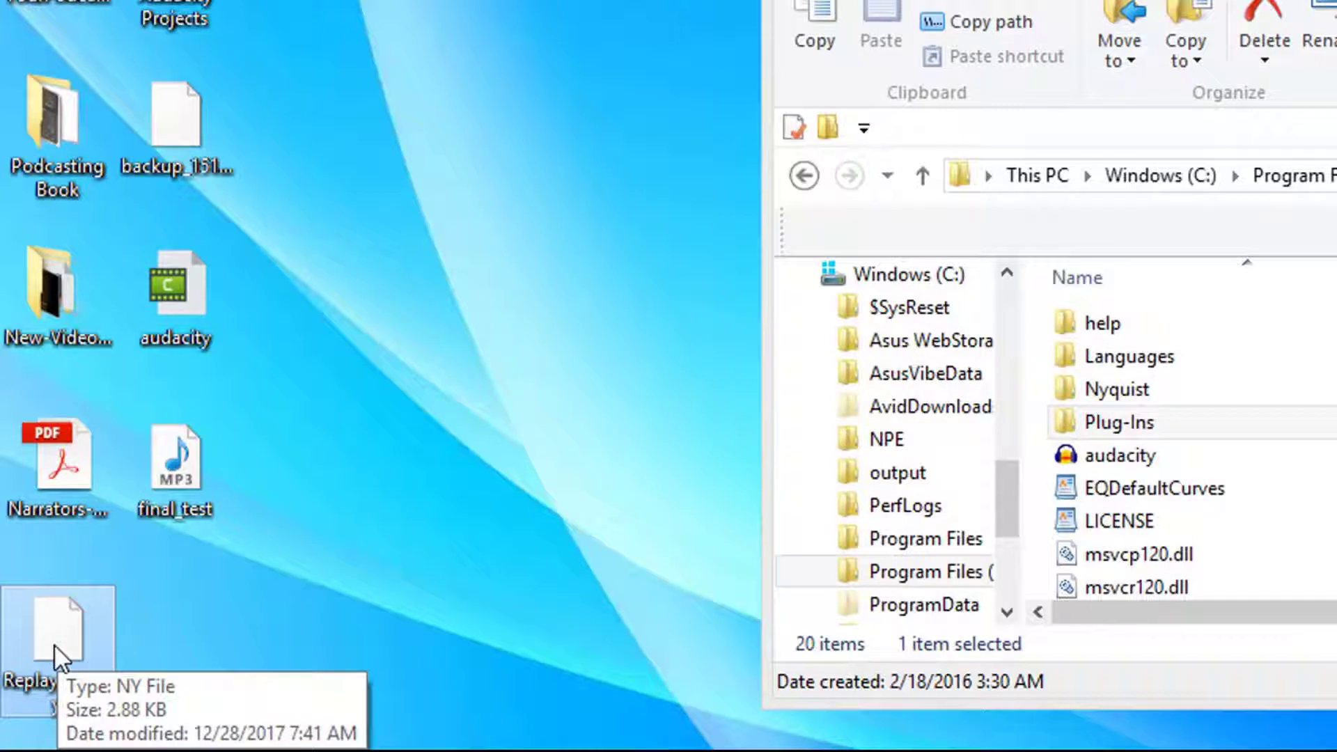
left_click_drag(53, 645, 1199, 418)
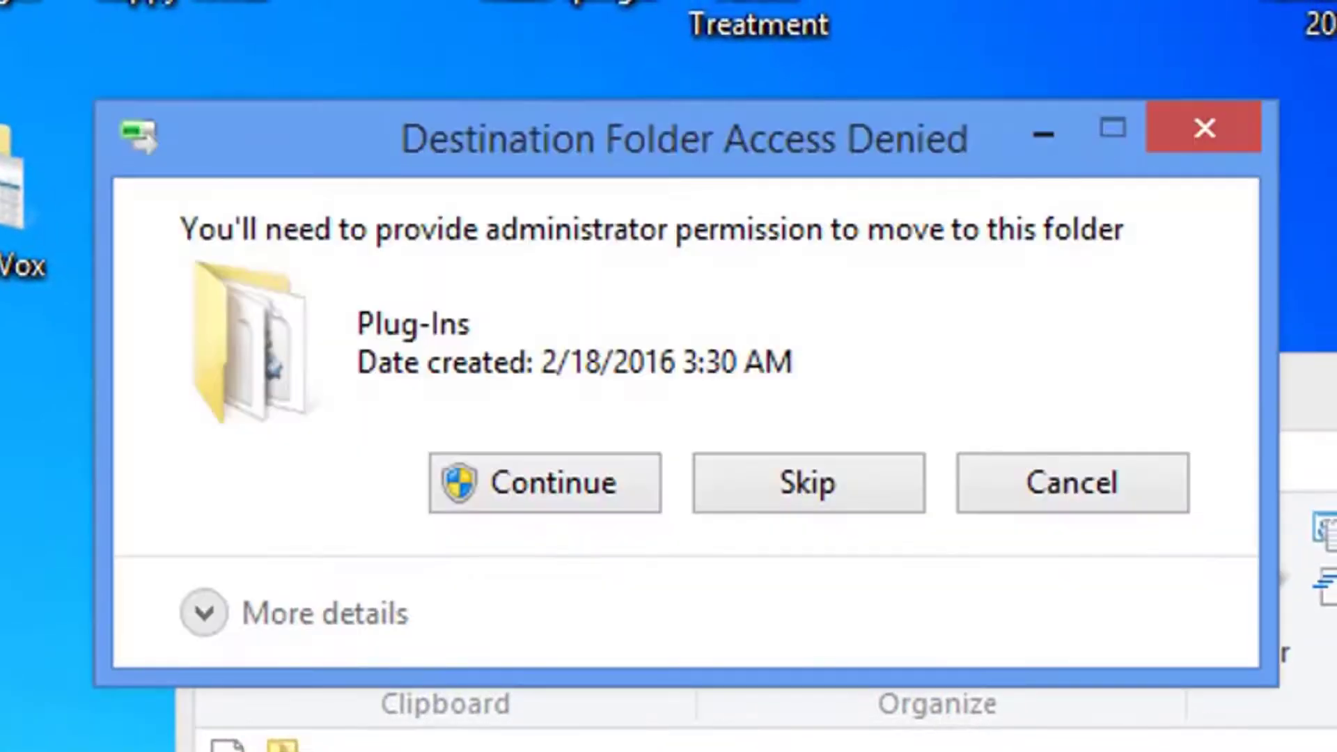
left_click(569, 491)
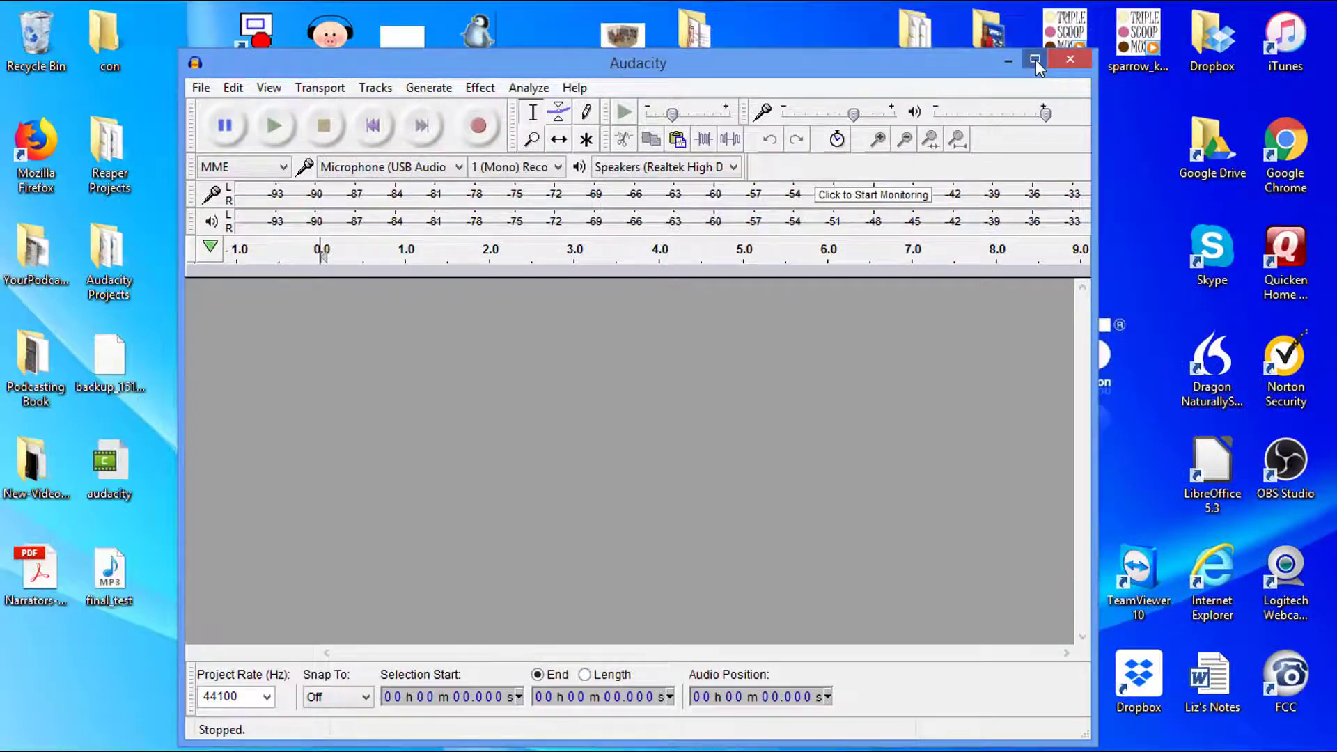
Maximize the Audacity window and check the program version in its About information
left_click(1036, 65)
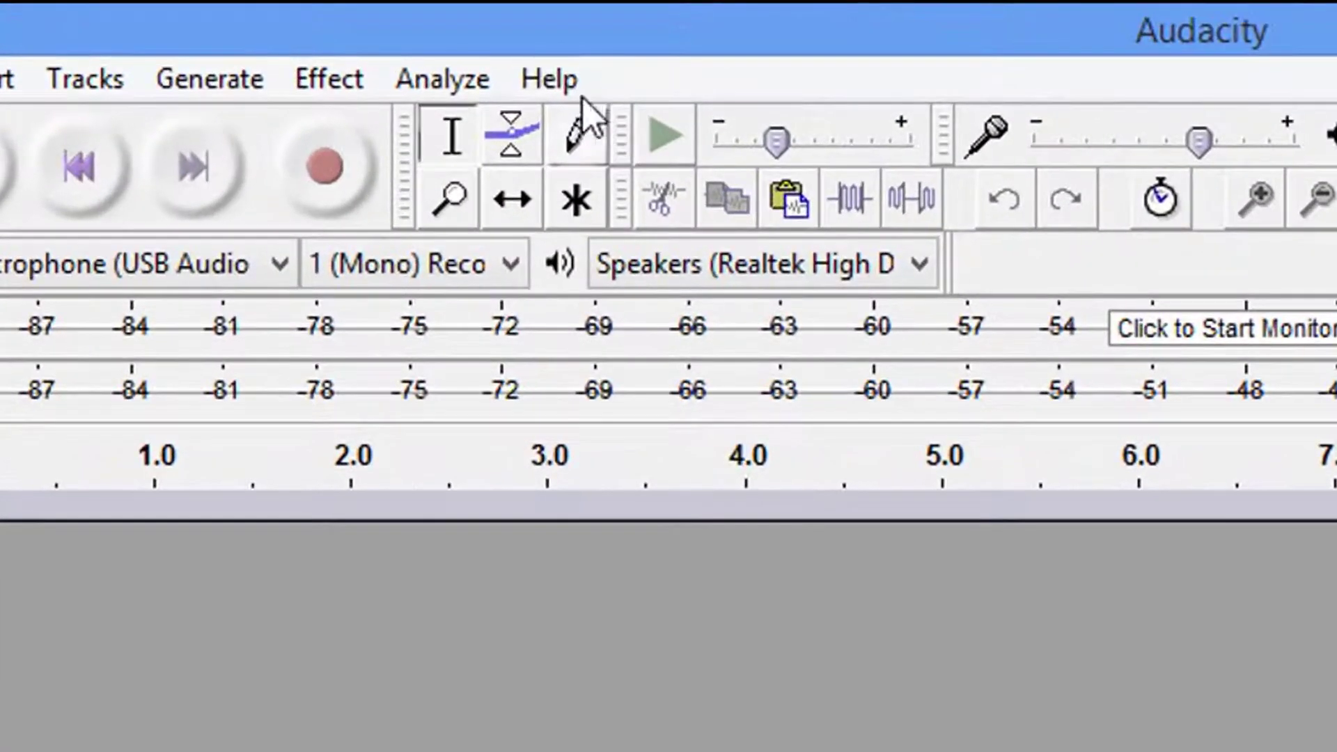
left_click(395, 32)
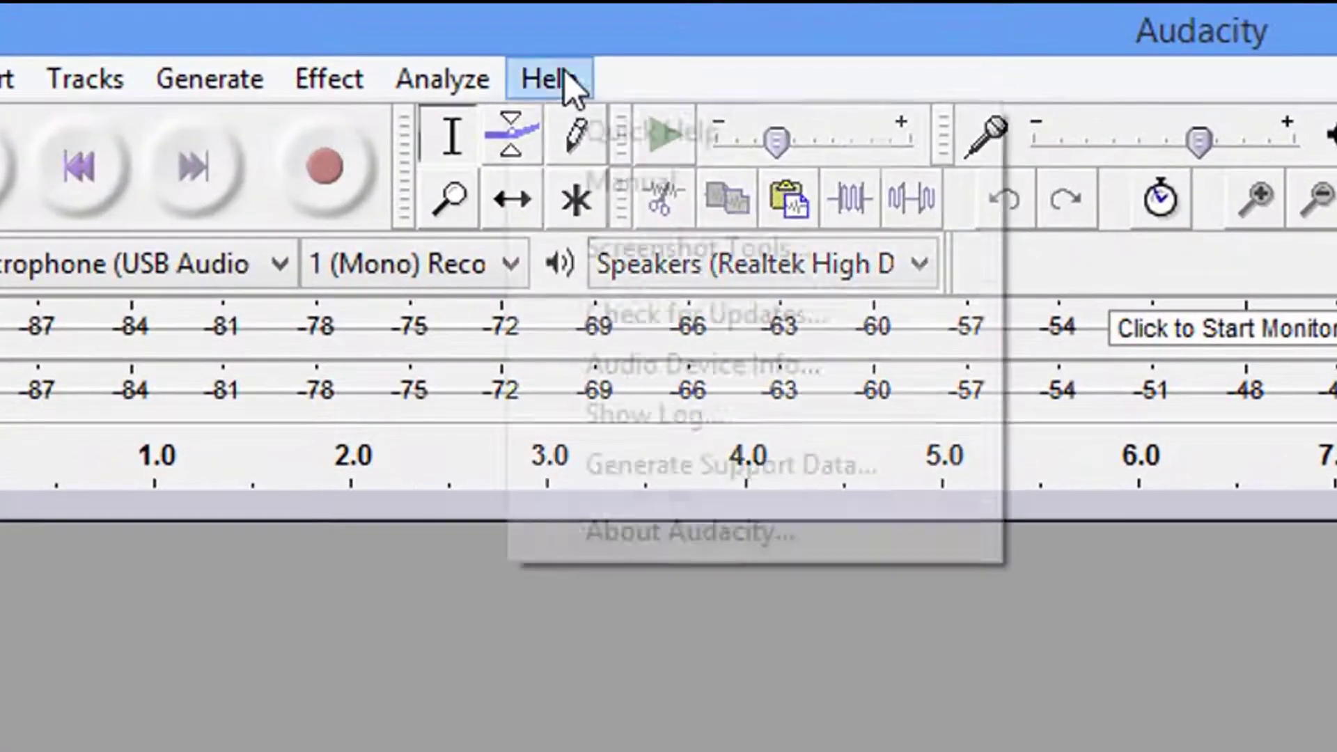
left_click(647, 533)
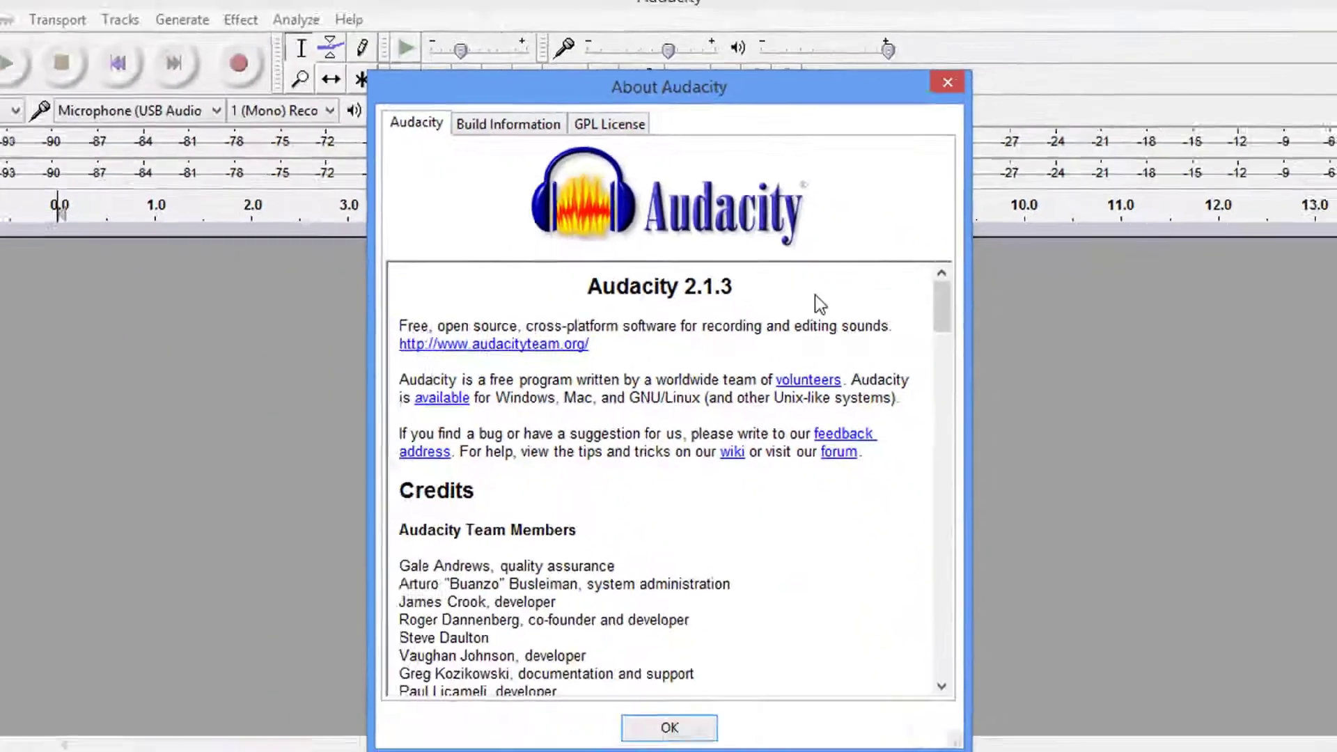
key("Return")
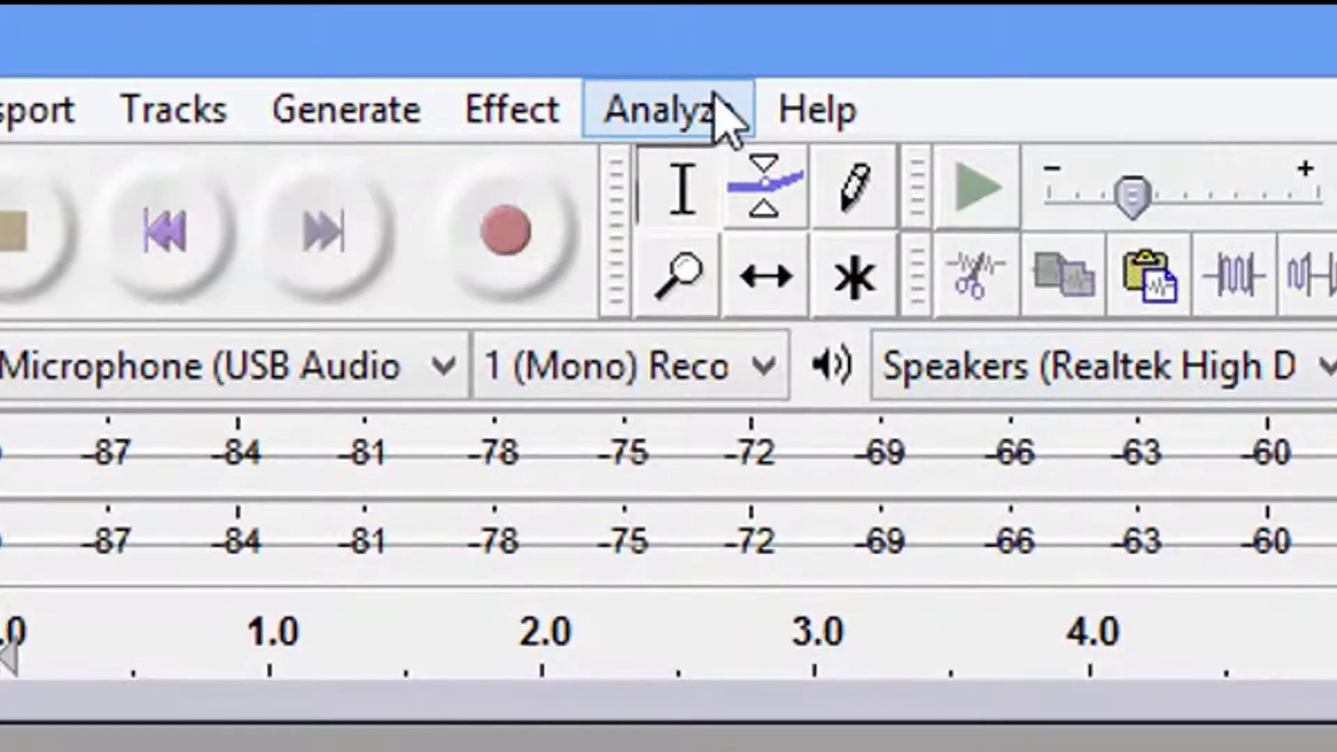
Enable ReplayGain from the disabled plug-ins in the Plug-in Manager and check for it among the Nyquist analyzers
left_click(717, 132)
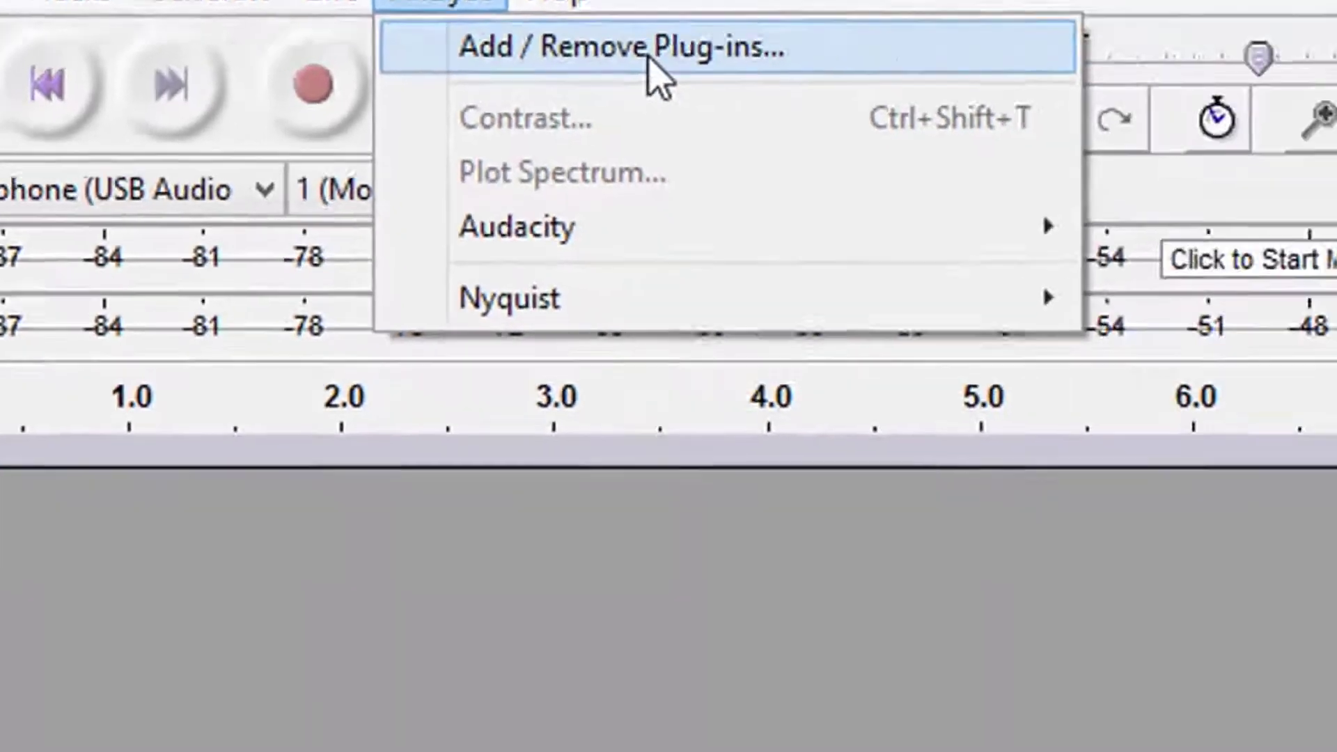
left_click(937, 185)
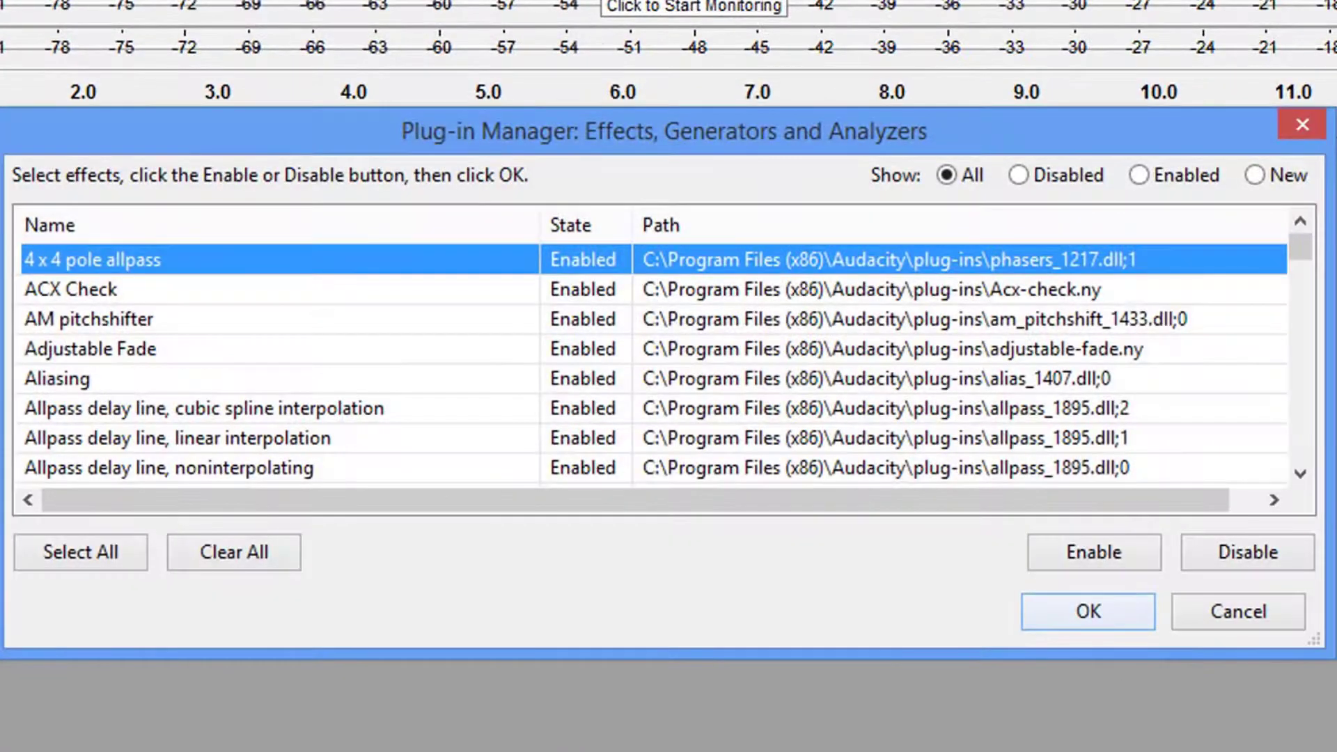
left_click(1255, 174)
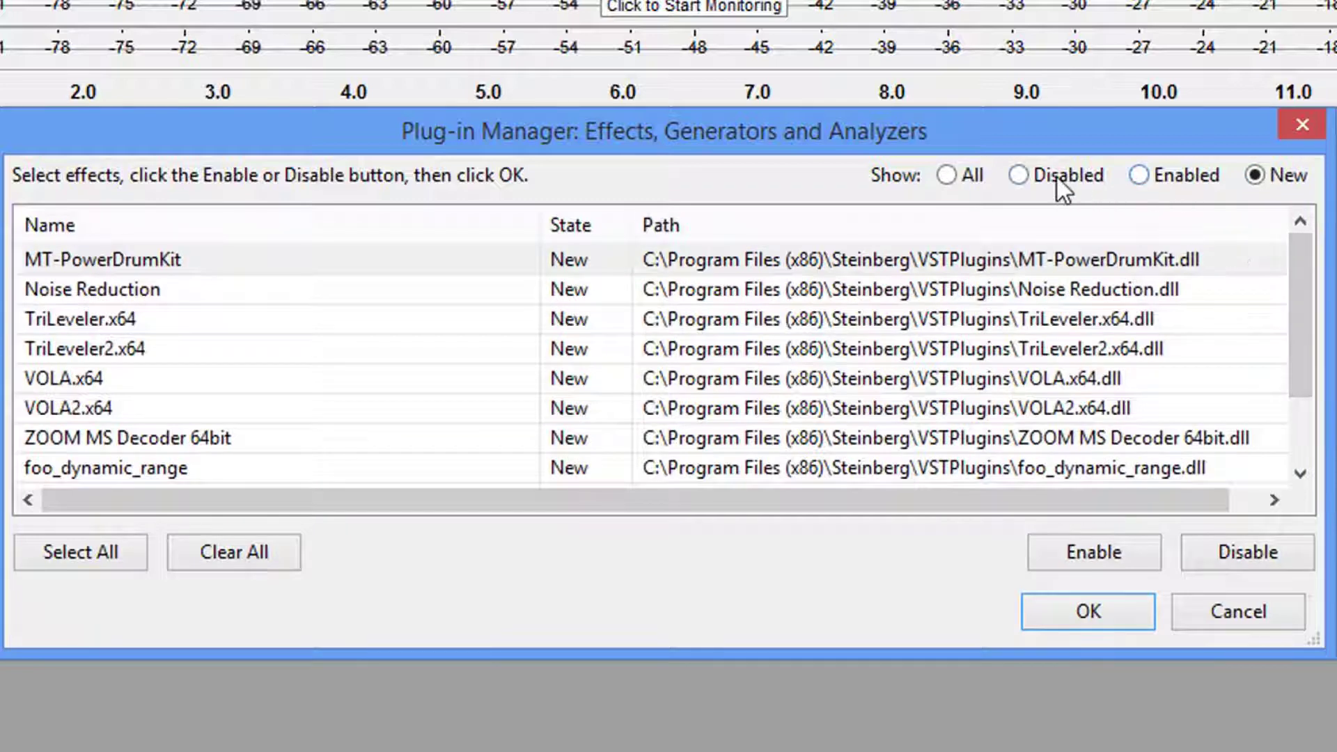
left_click(1022, 175)
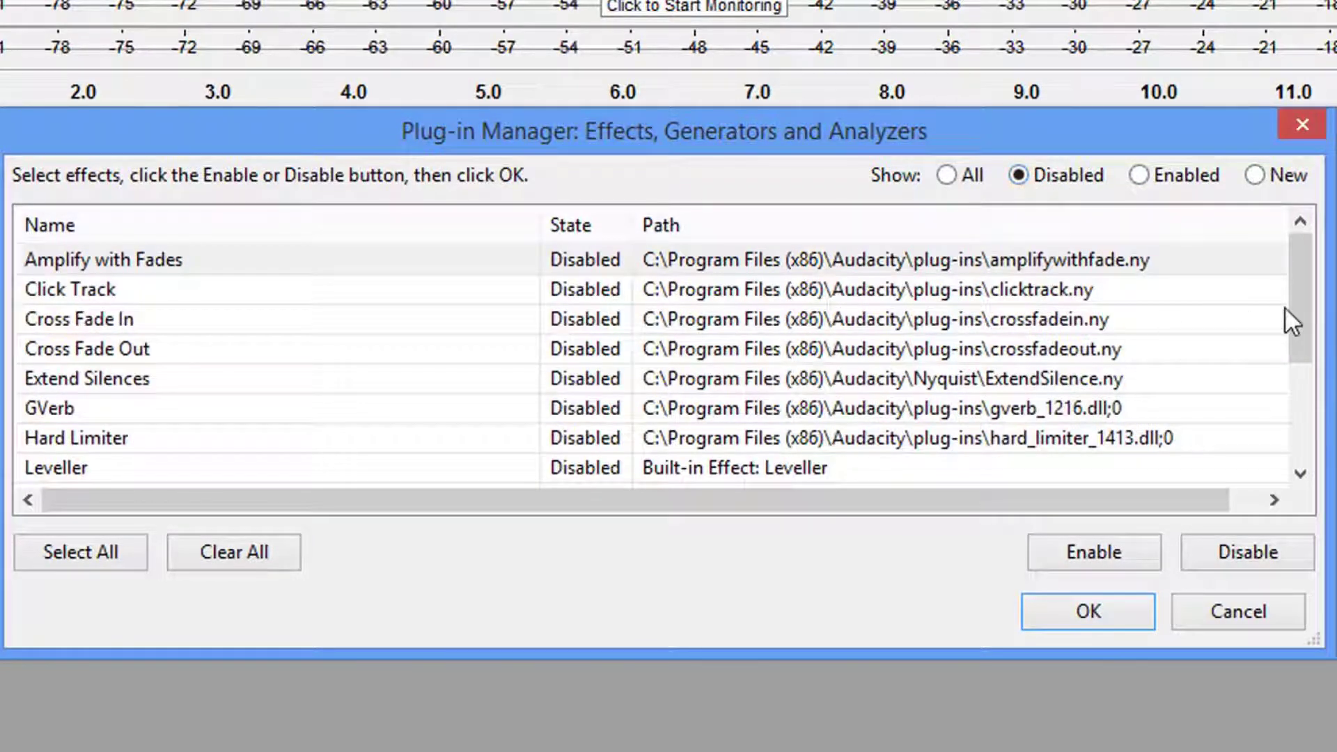
left_click_drag(1297, 302, 1301, 352)
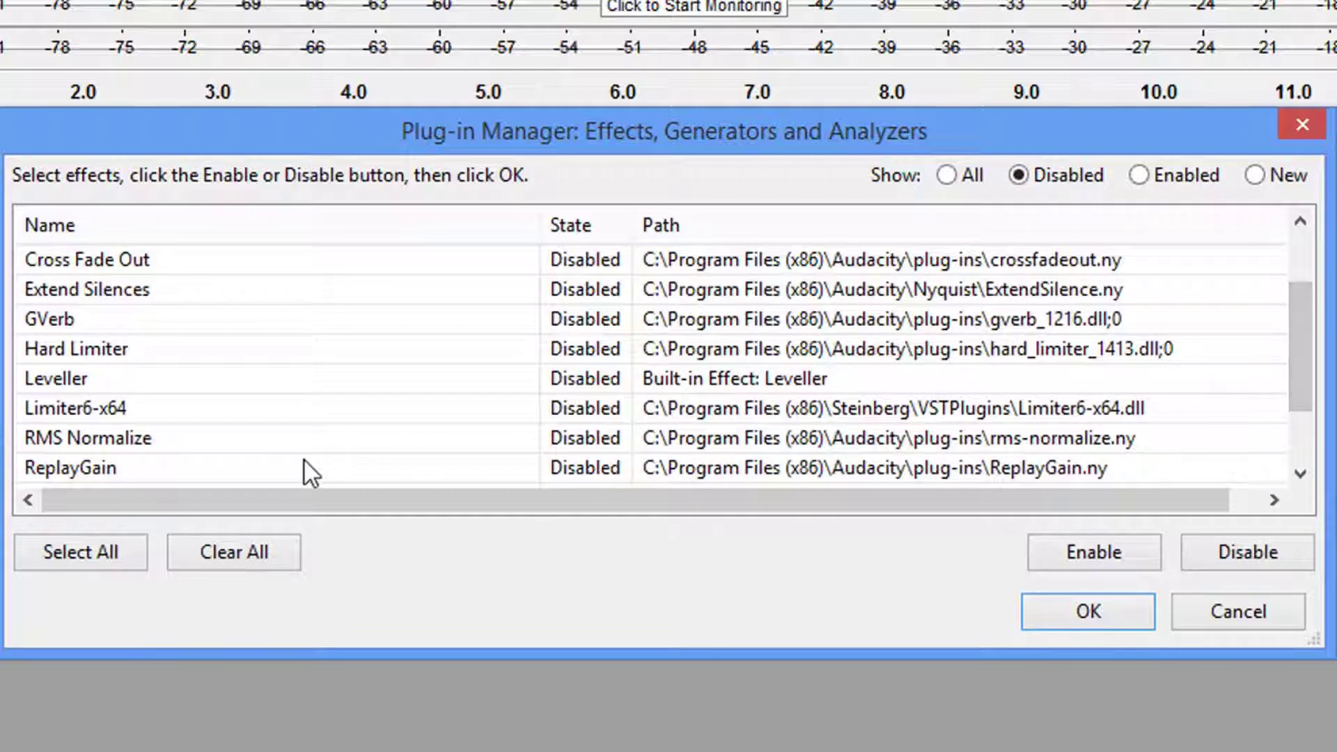
left_click(216, 471)
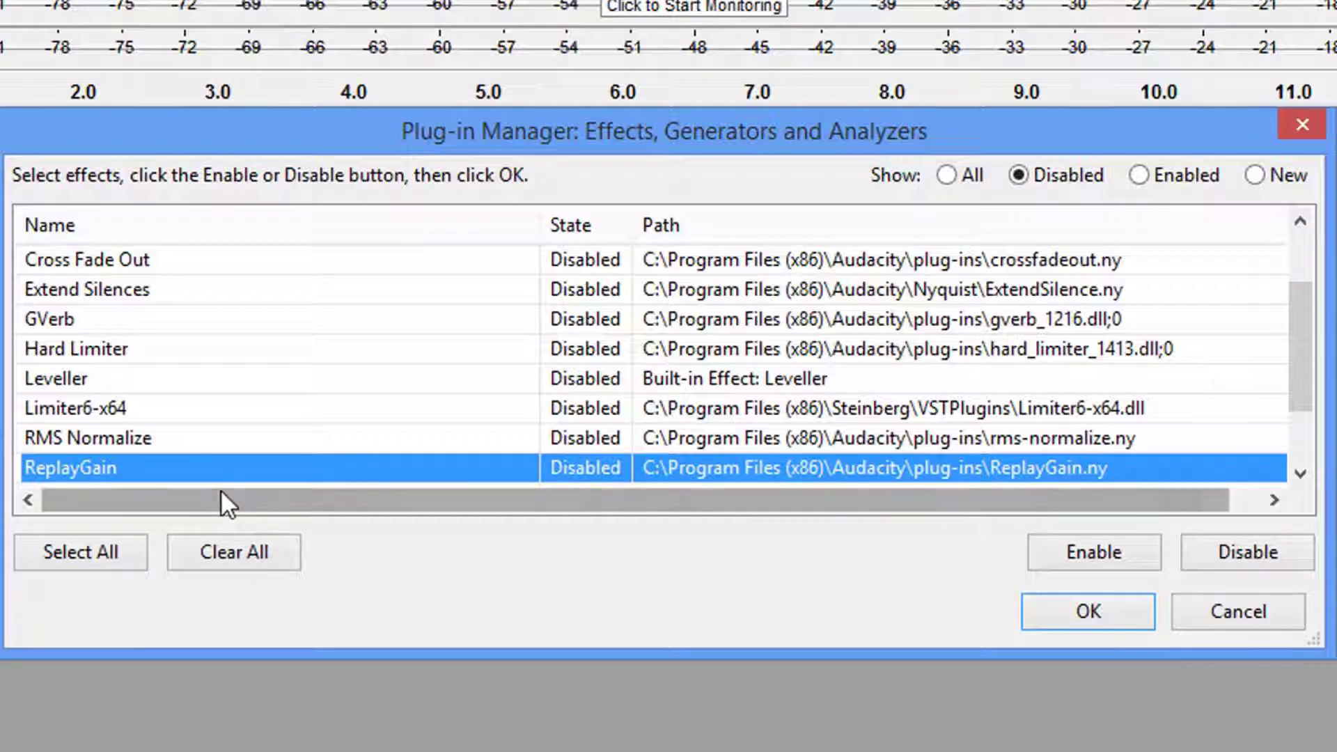
left_click(1071, 554)
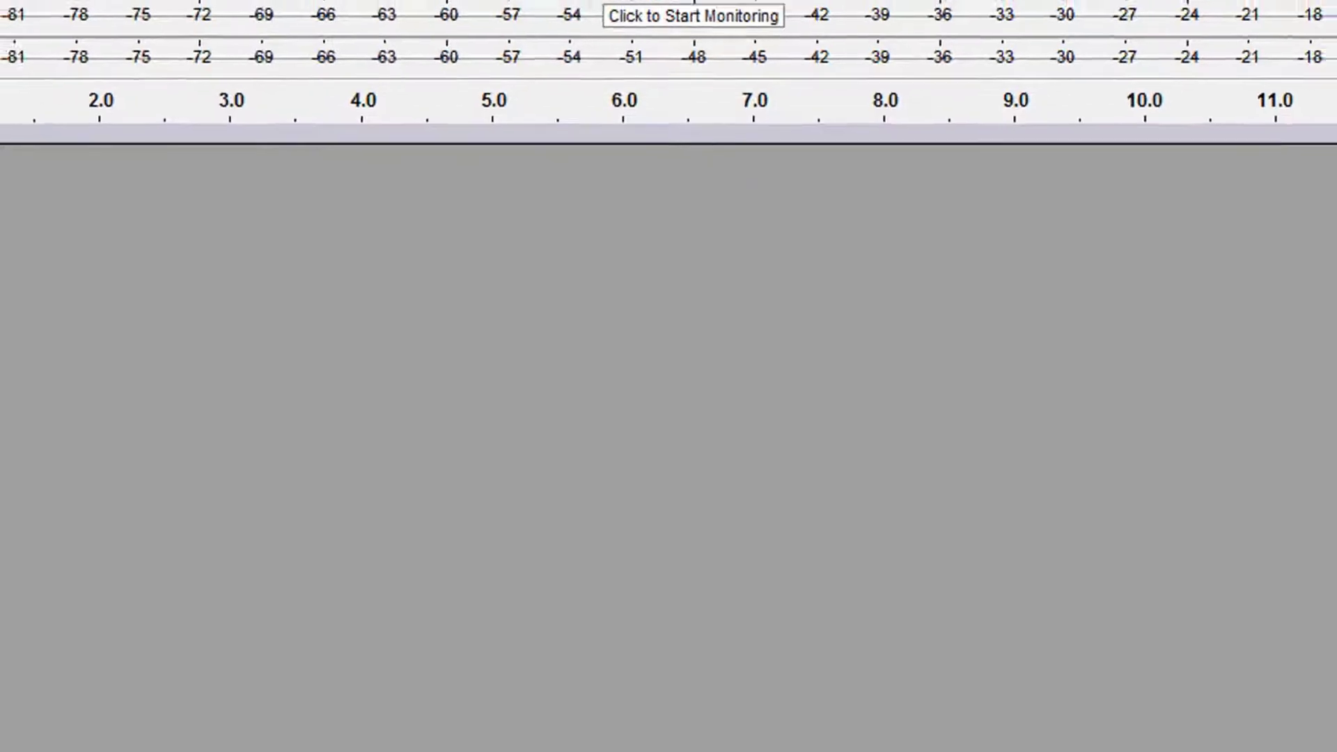
left_click(198, 49)
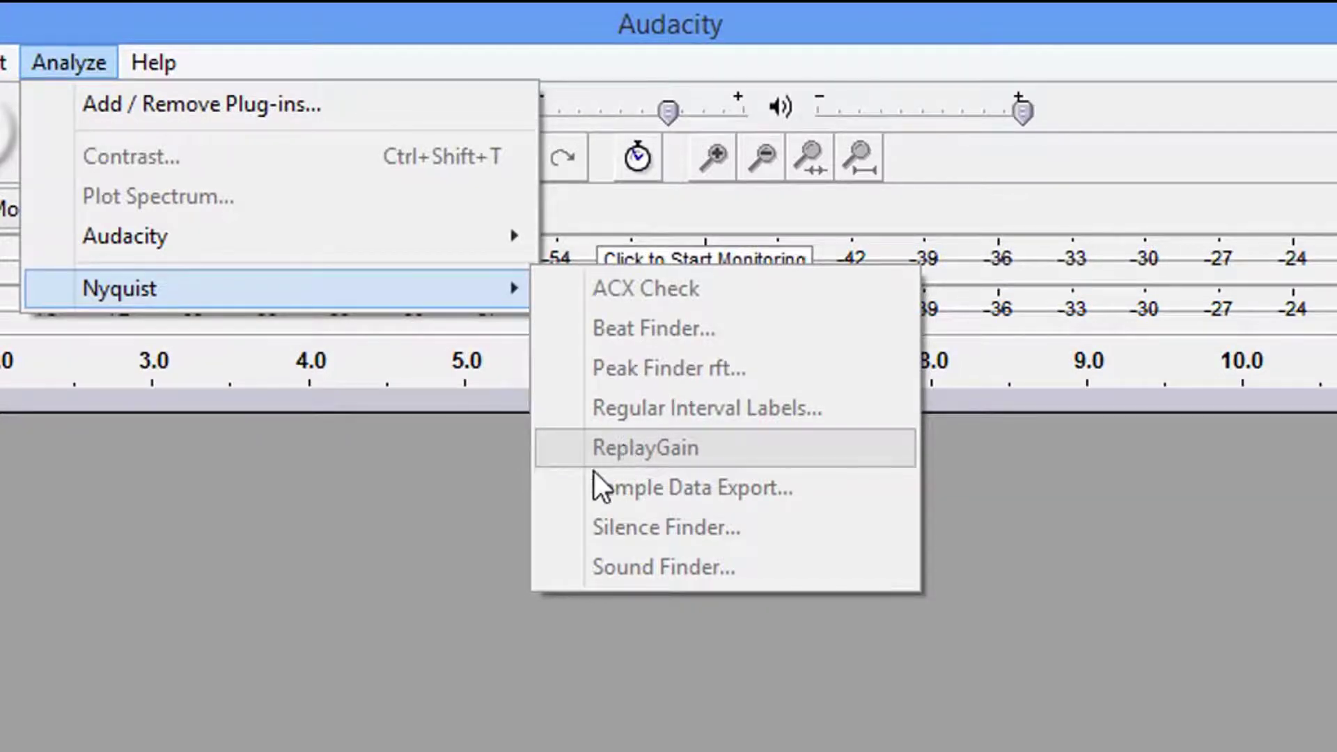
left_click(520, 731)
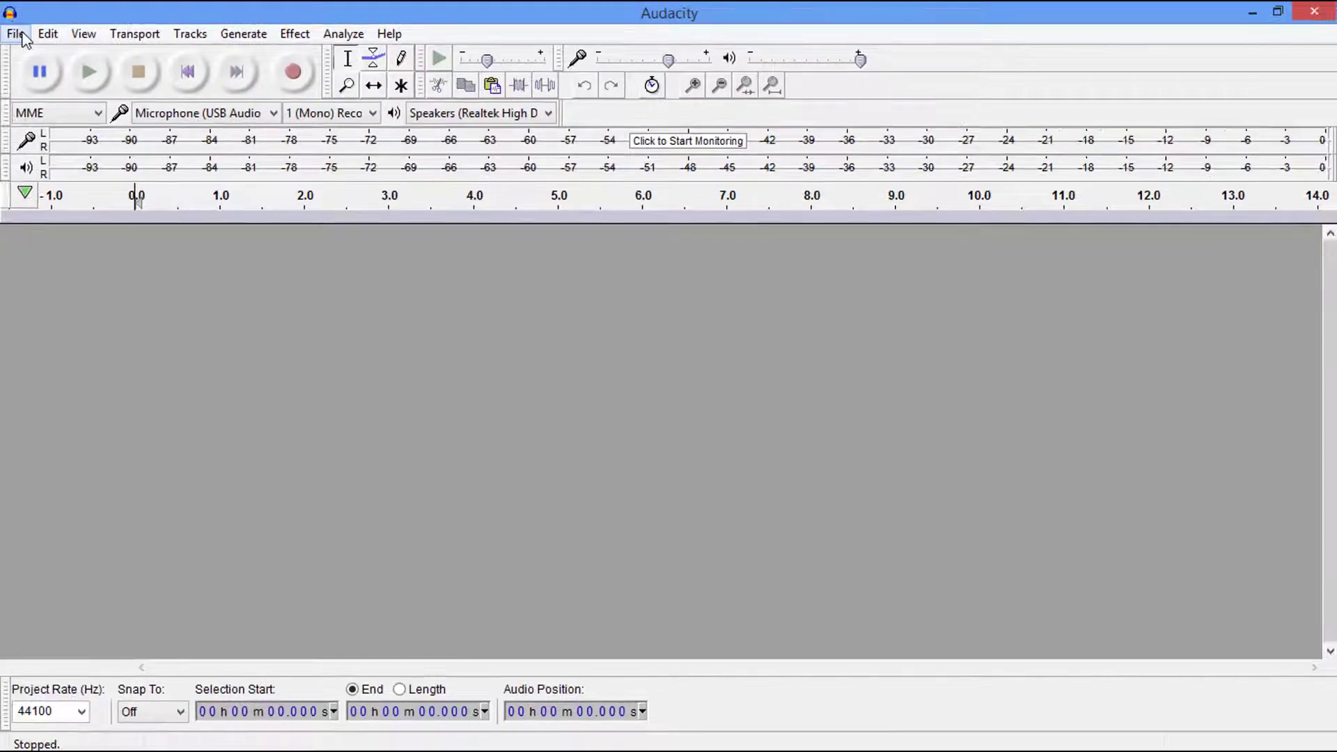
Import the final_test audio file as a track and stop the scrub playback
left_click(15, 34)
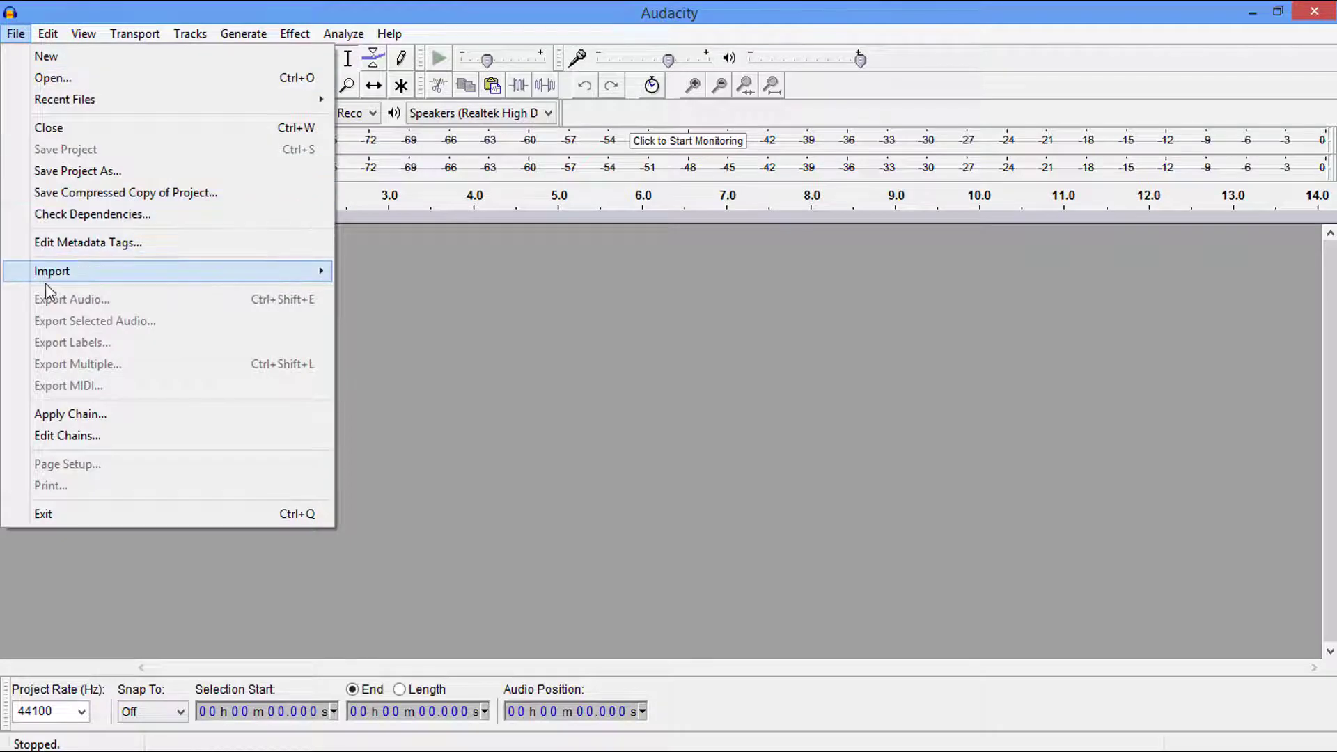
mouse_move(180, 272)
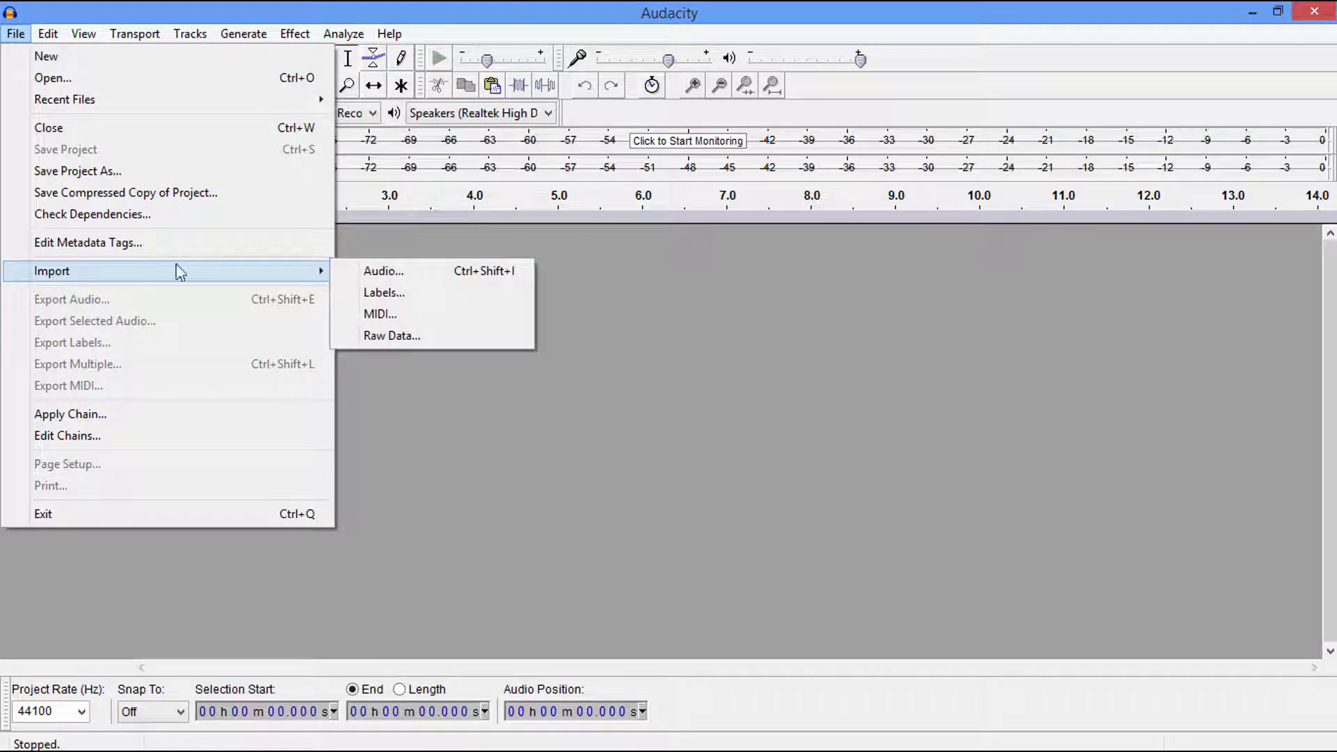
left_click(382, 272)
double_click(190, 198)
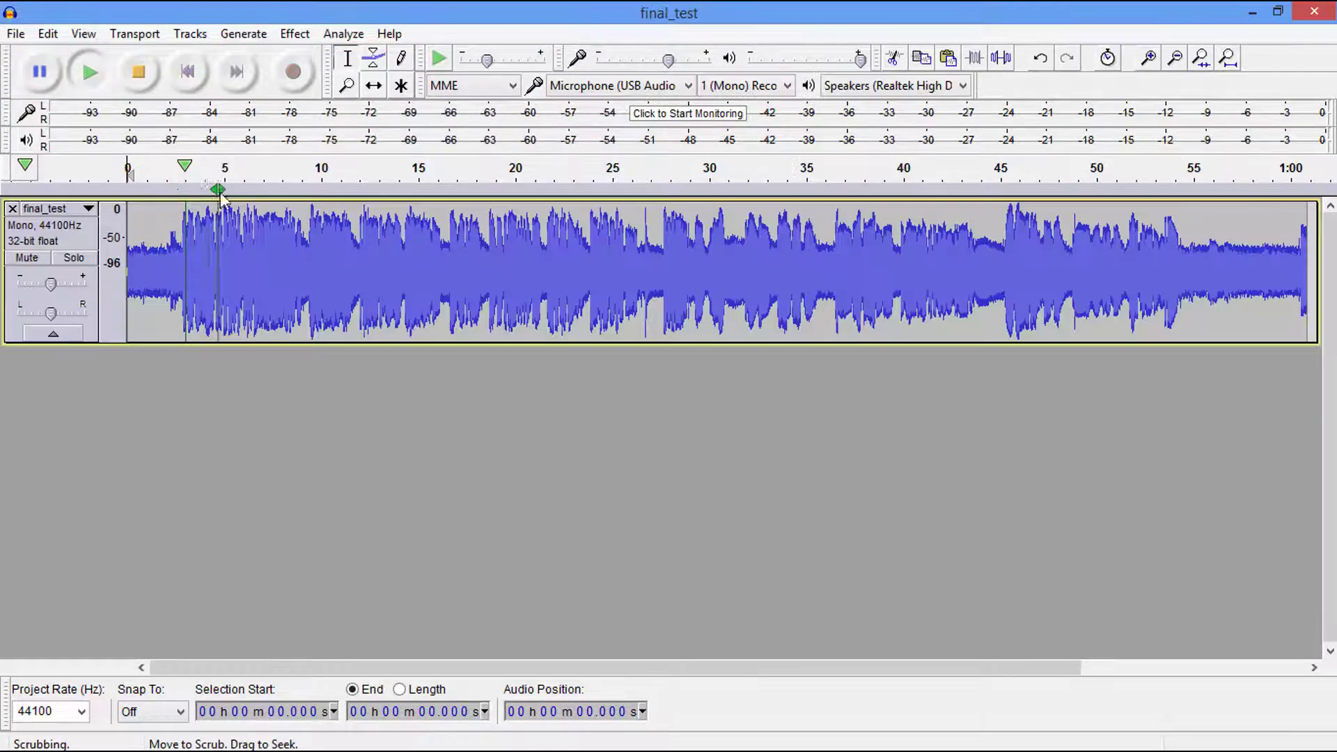
left_click(218, 191)
left_click(131, 85)
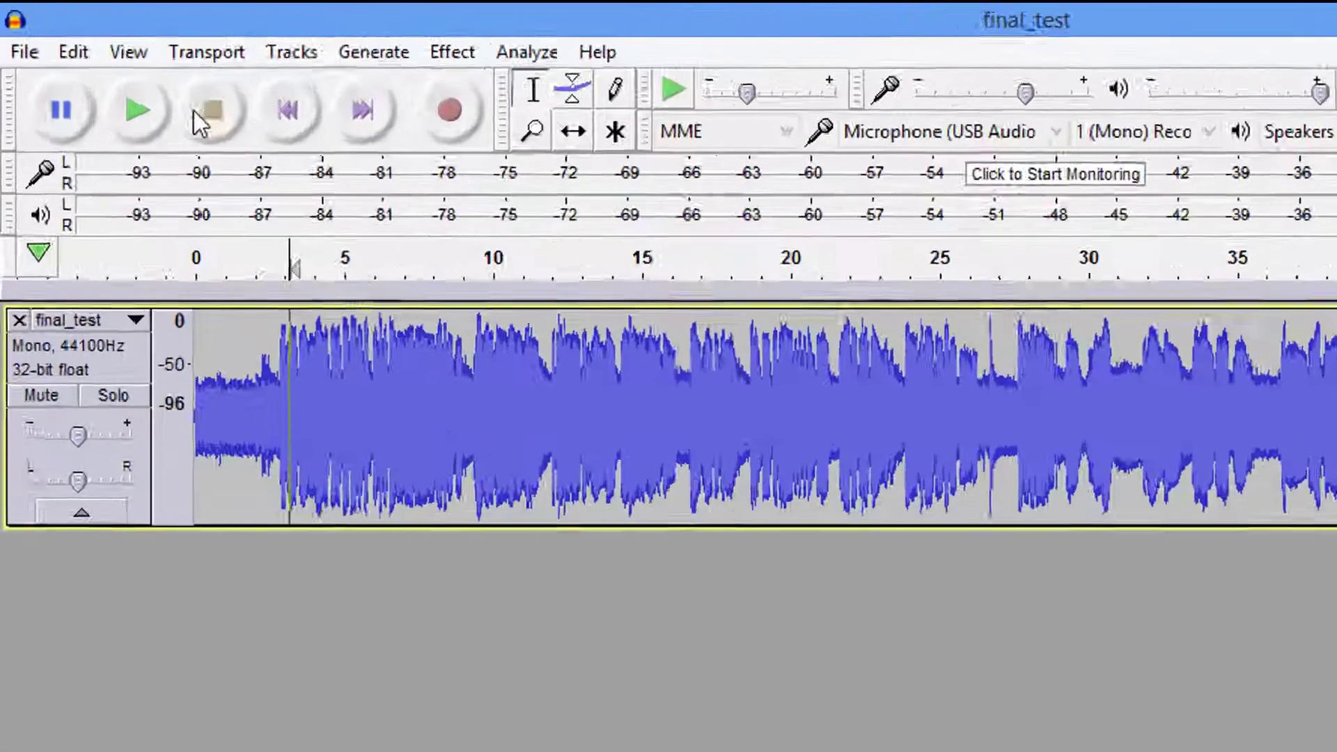
Select the entire final_test track and measure its volume with ReplayGain in Analyze mode, dismissing the result when done
left_click(179, 80)
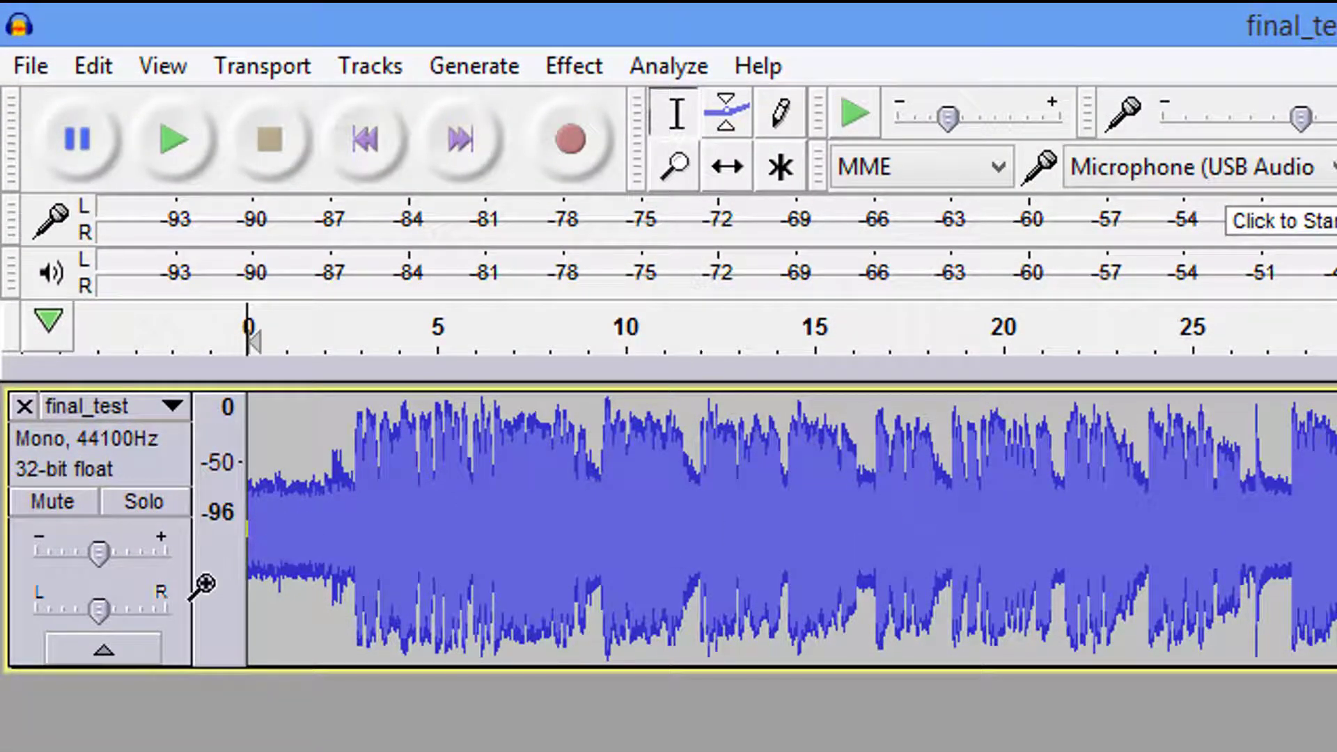
left_click(173, 640)
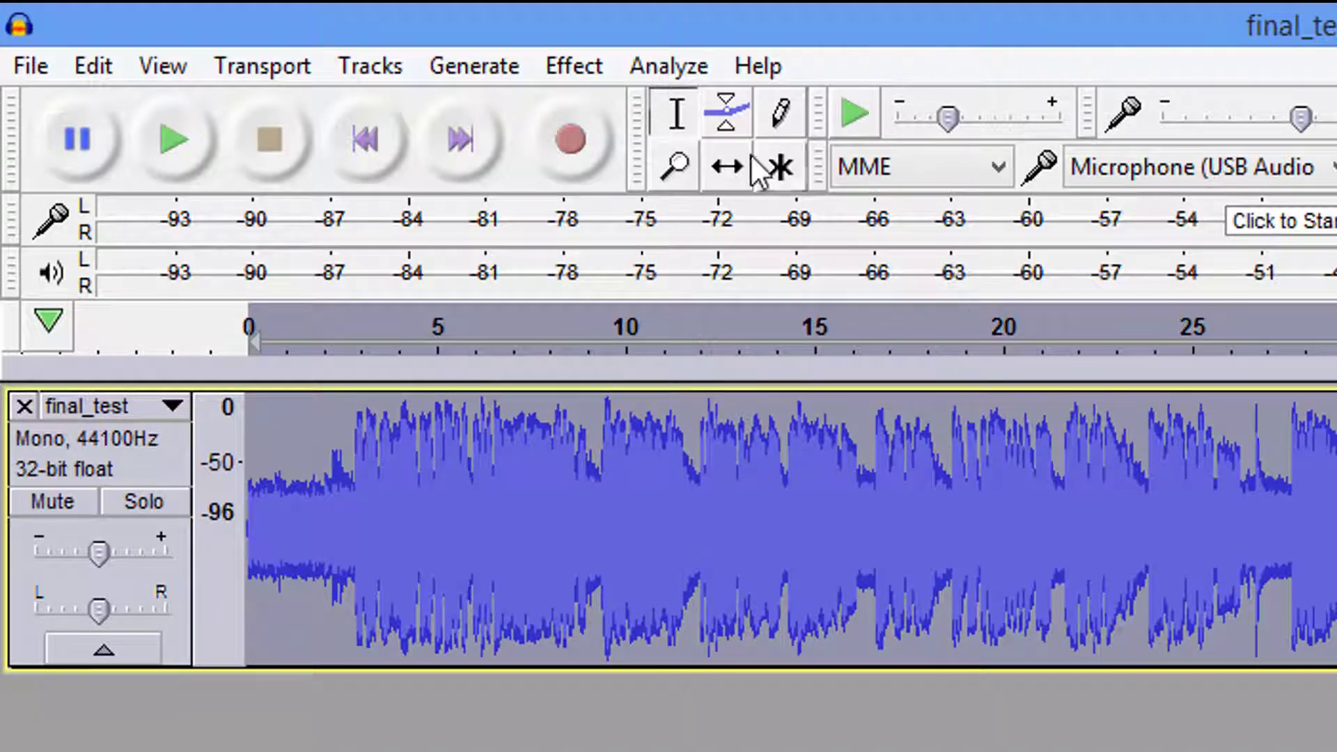
left_click(675, 68)
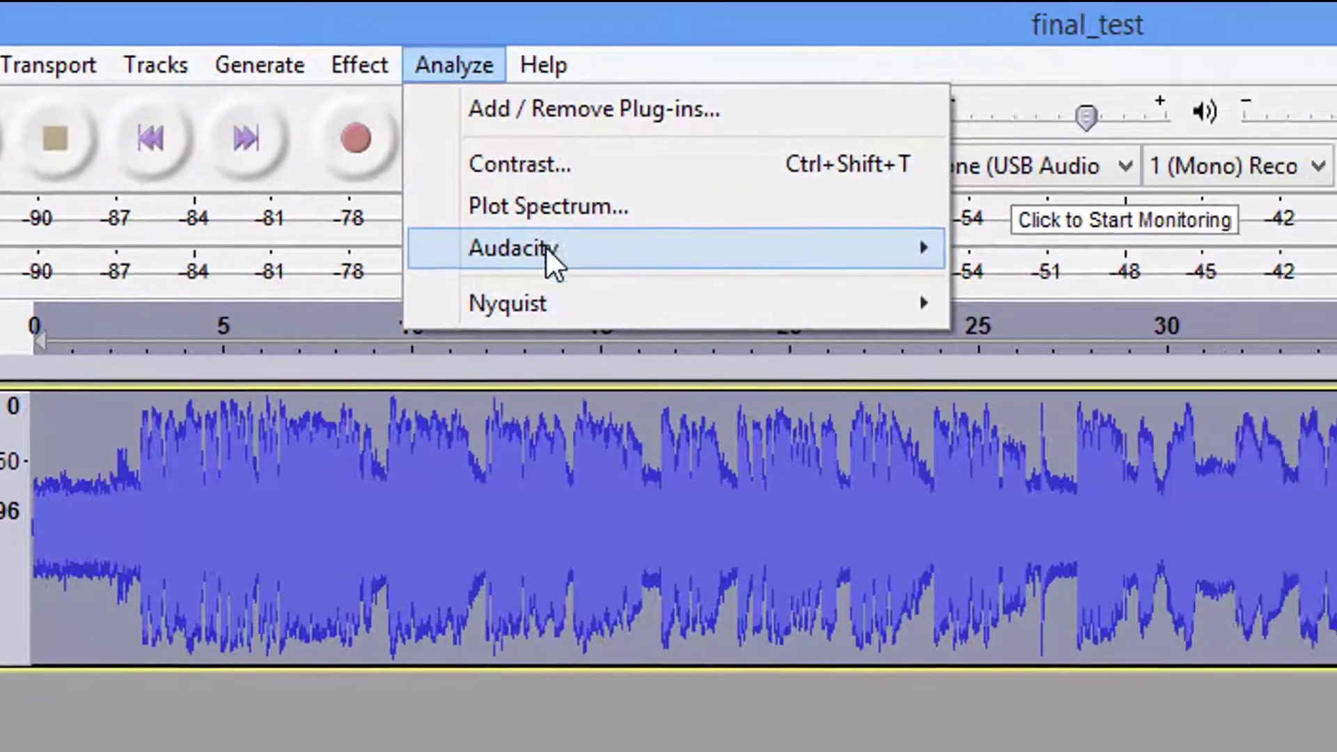
mouse_move(770, 315)
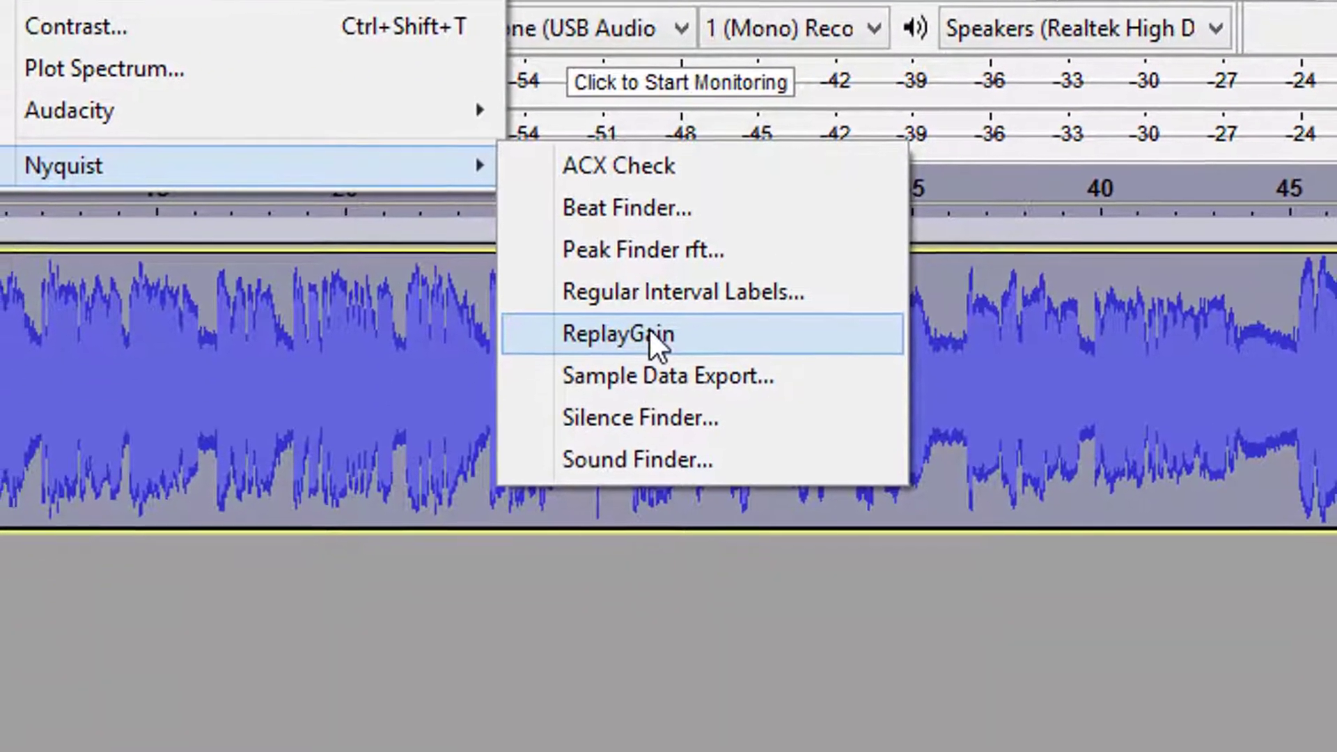
left_click(637, 462)
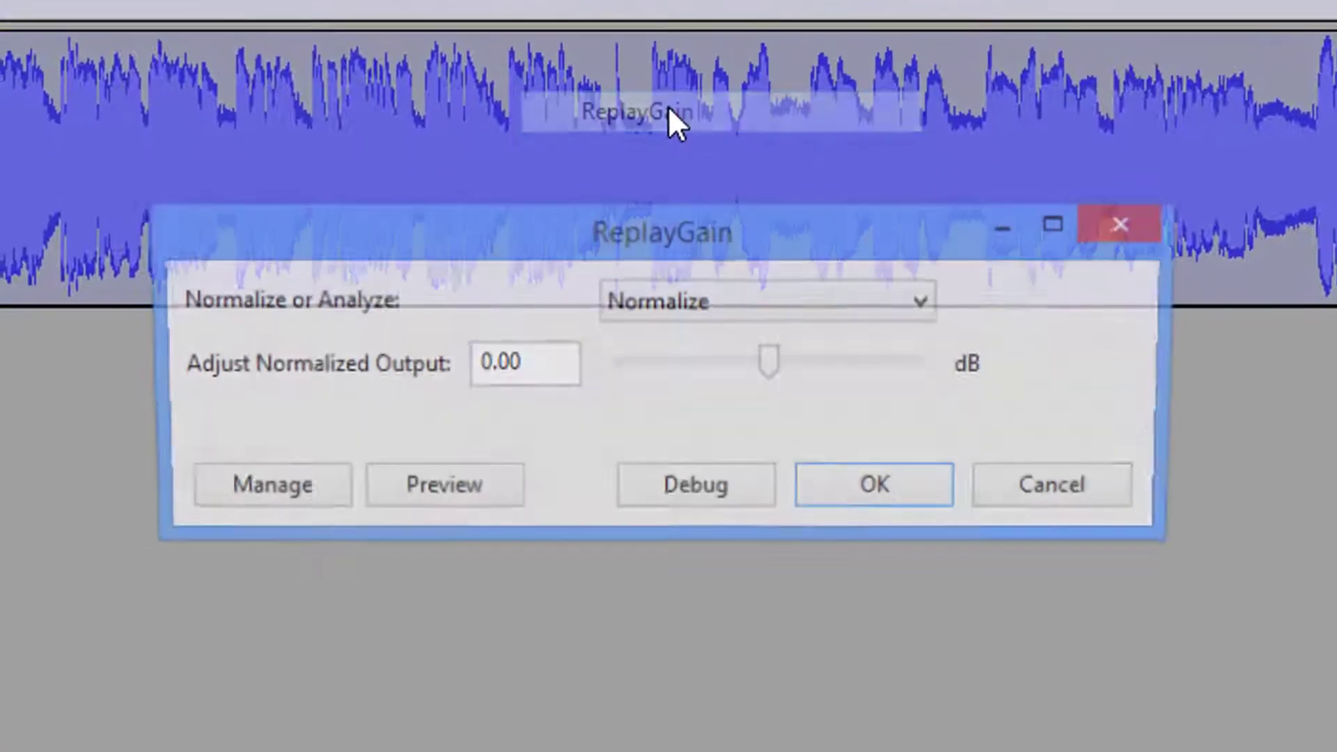
left_click(644, 300)
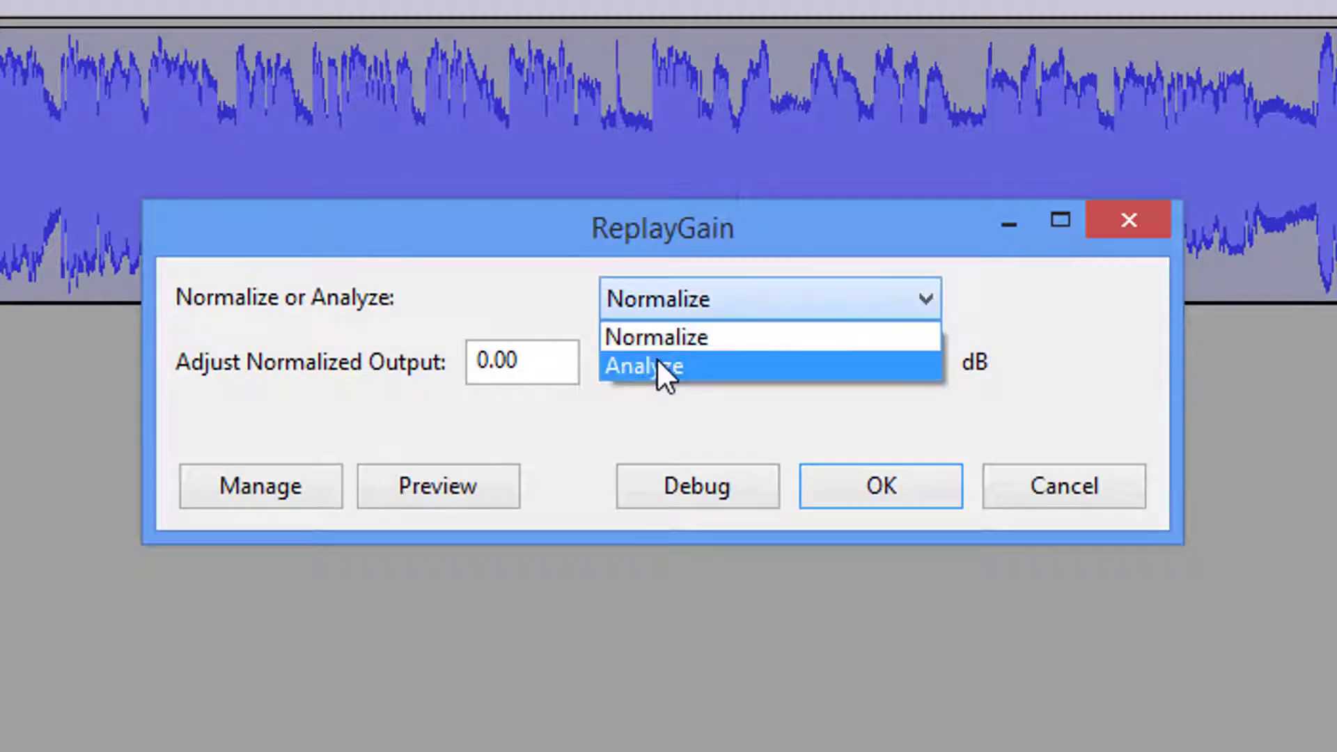
left_click(658, 360)
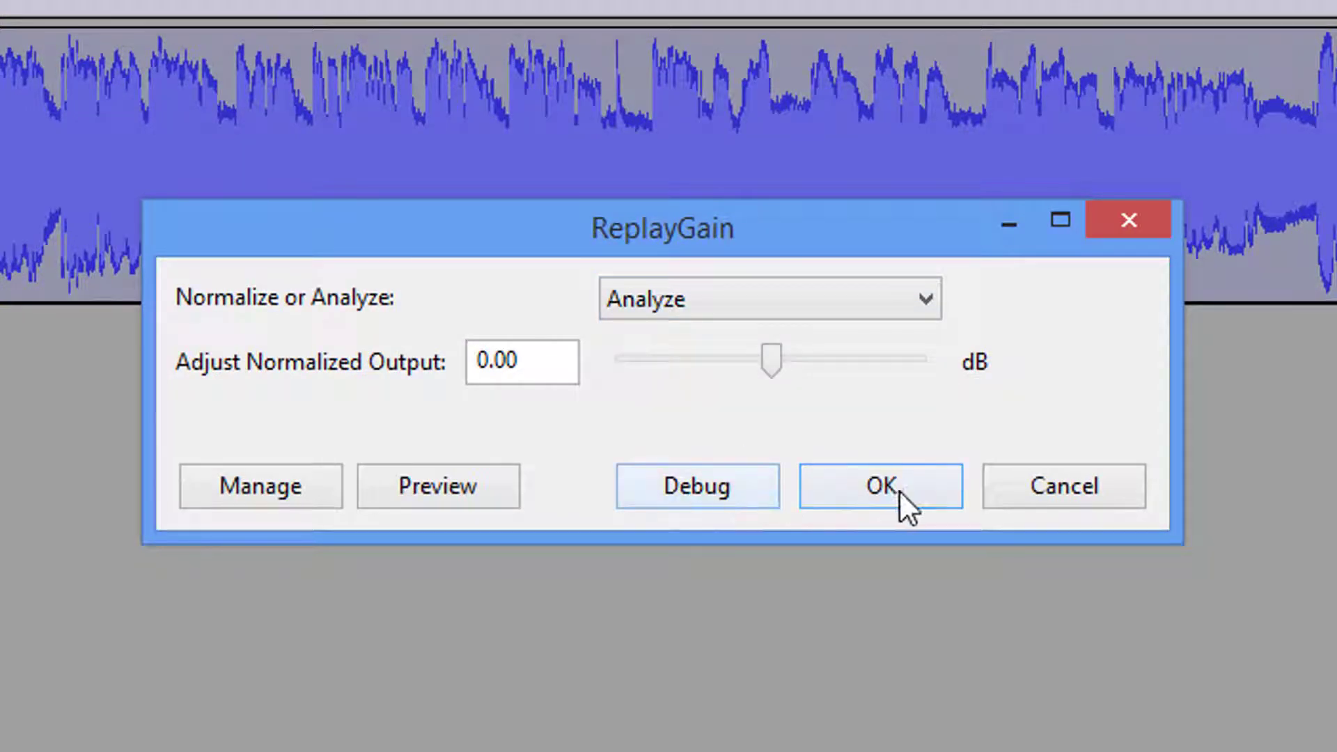
left_click(881, 490)
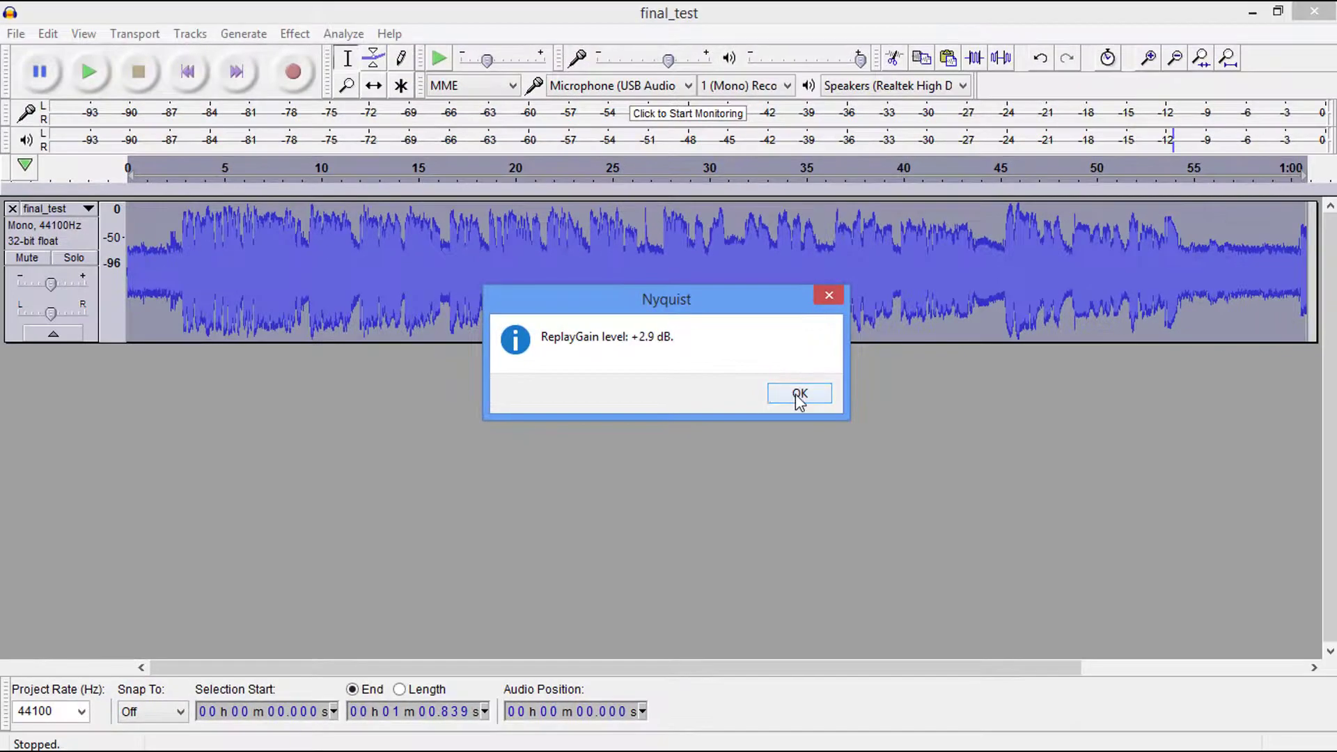
left_click(799, 395)
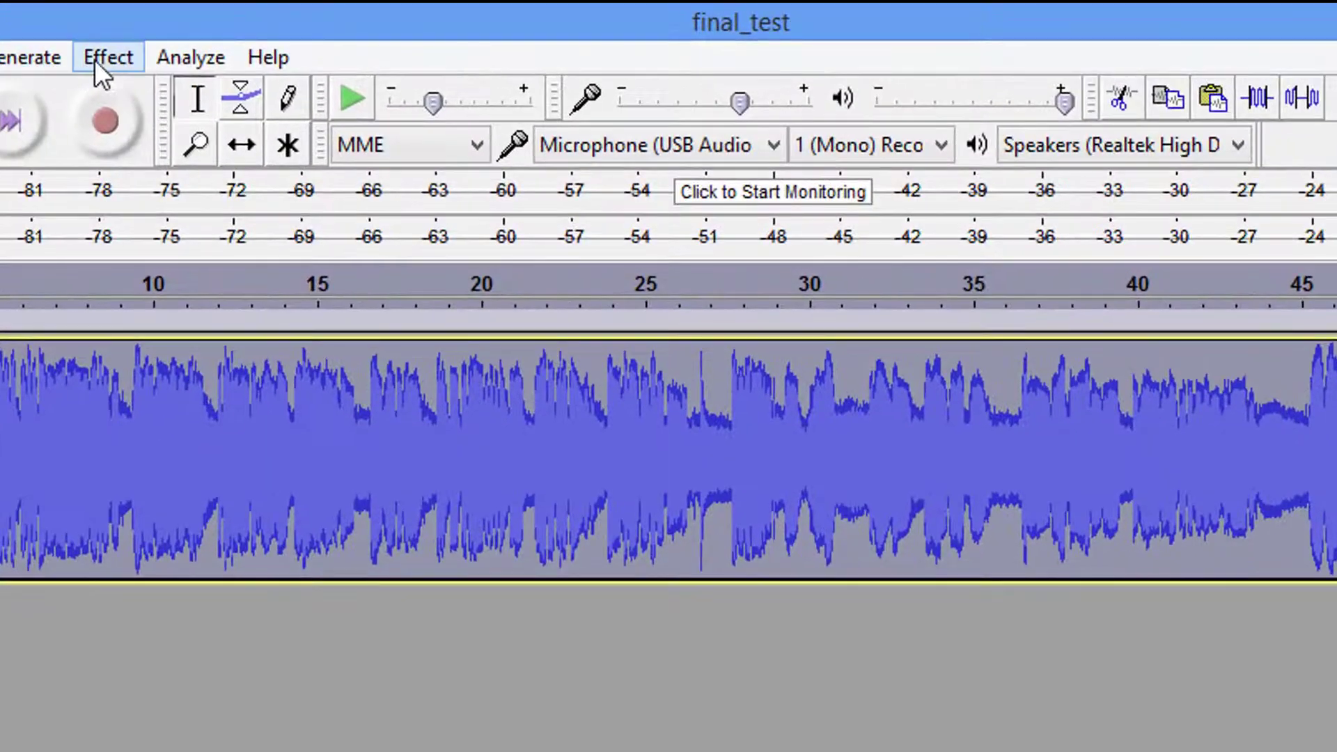
Amplify the selected final_test track by 2.9 dB with clipping allowed
left_click(291, 35)
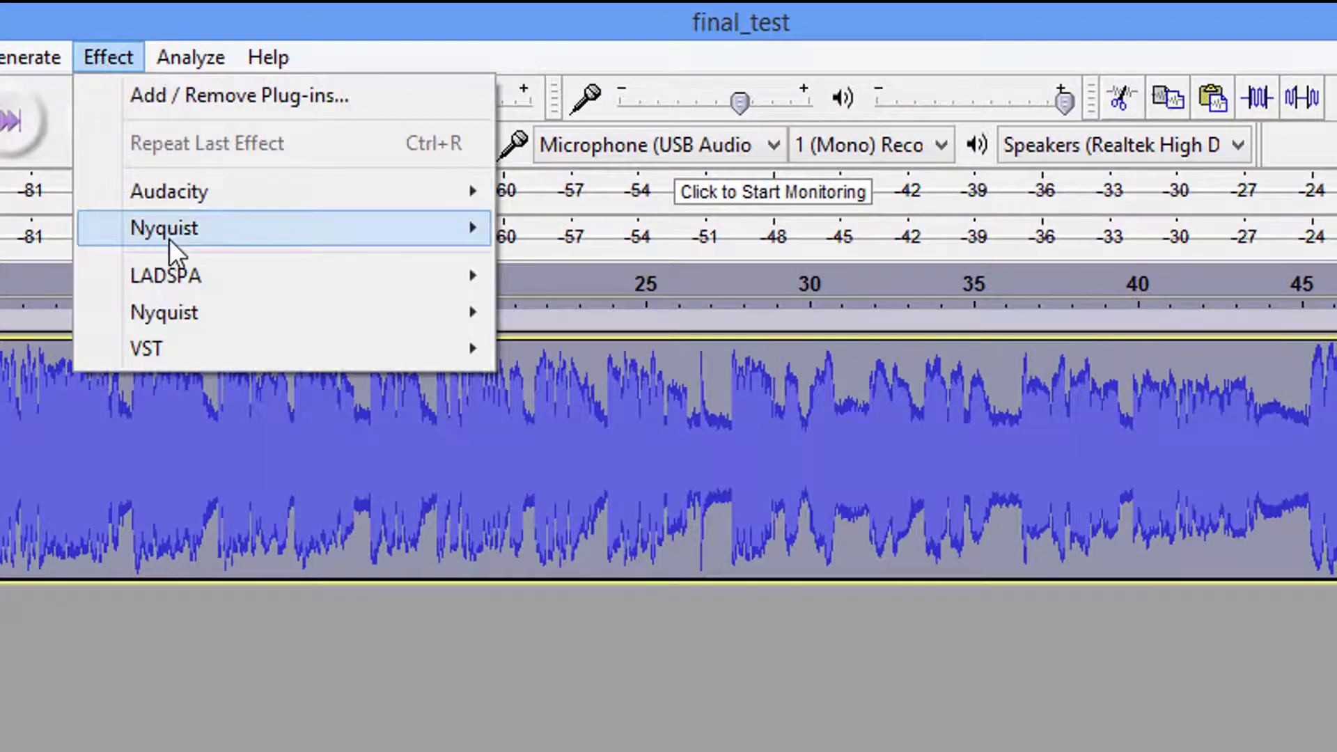
mouse_move(235, 202)
left_click(585, 193)
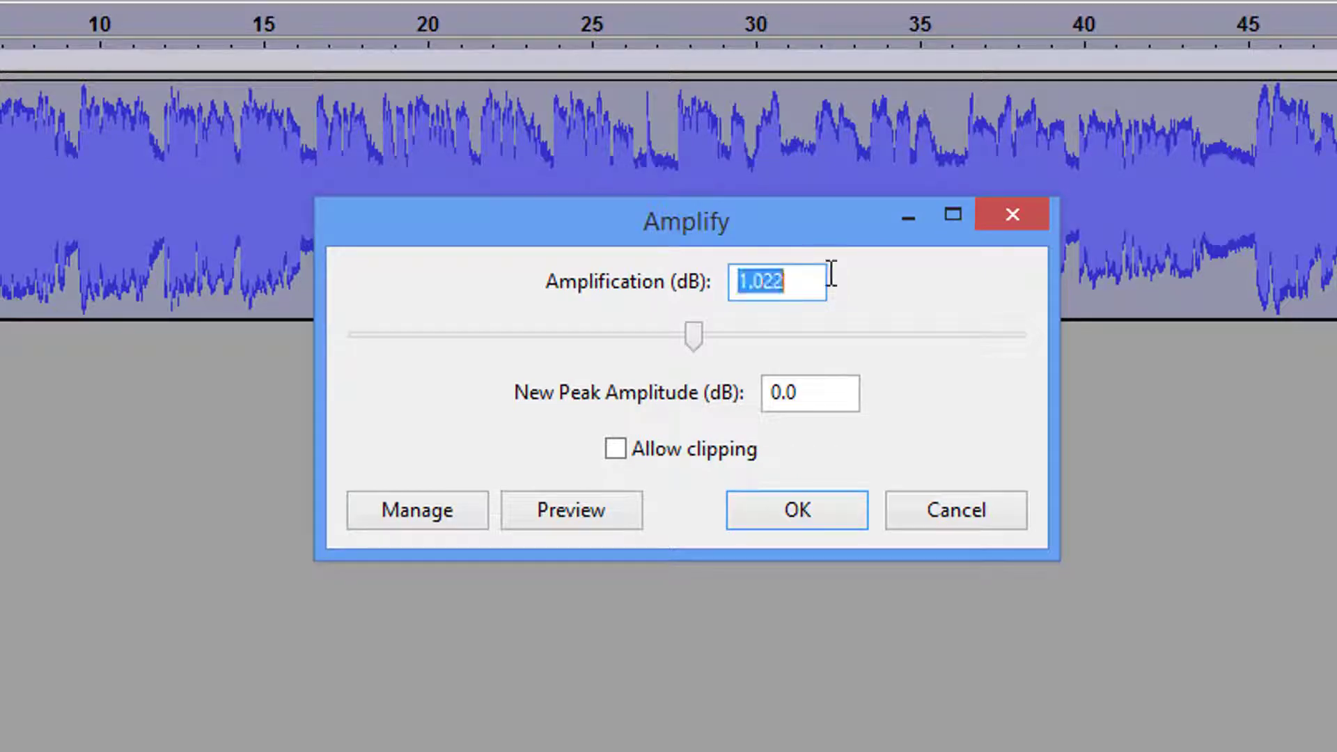
type("2.9")
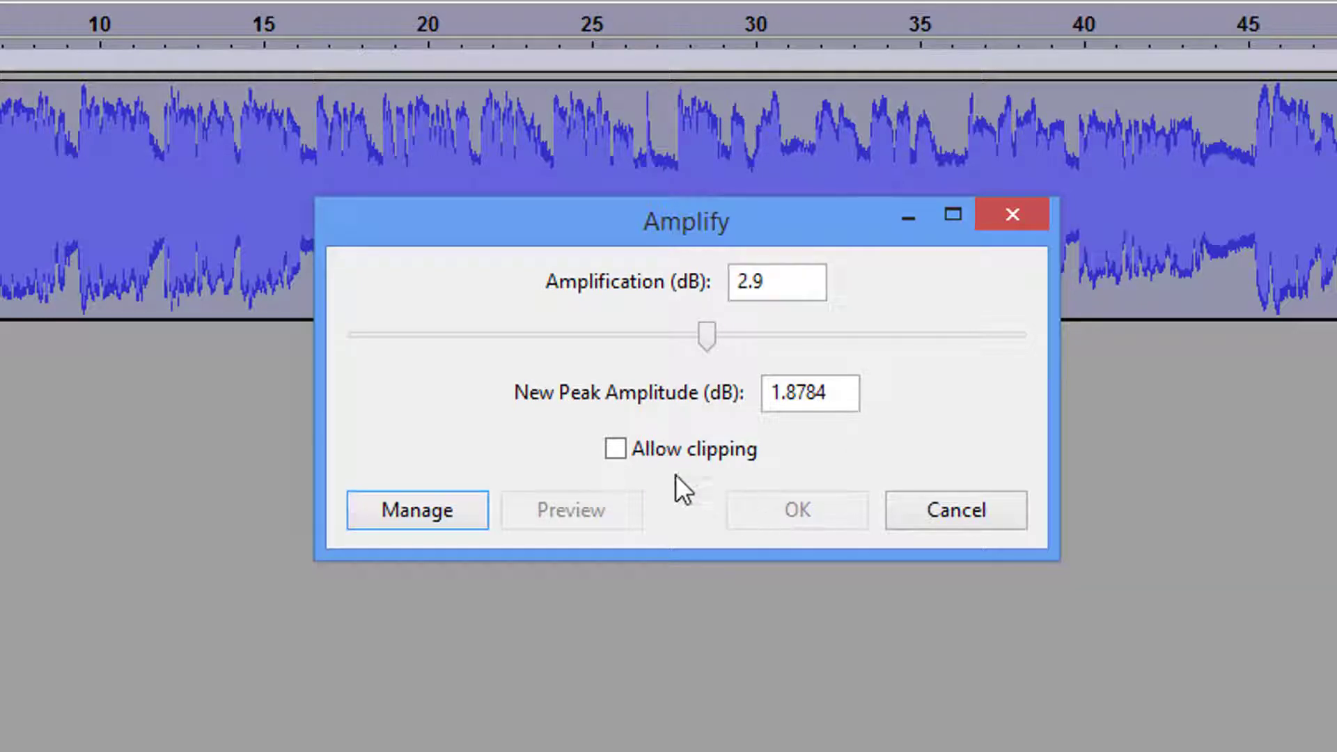
left_click(617, 449)
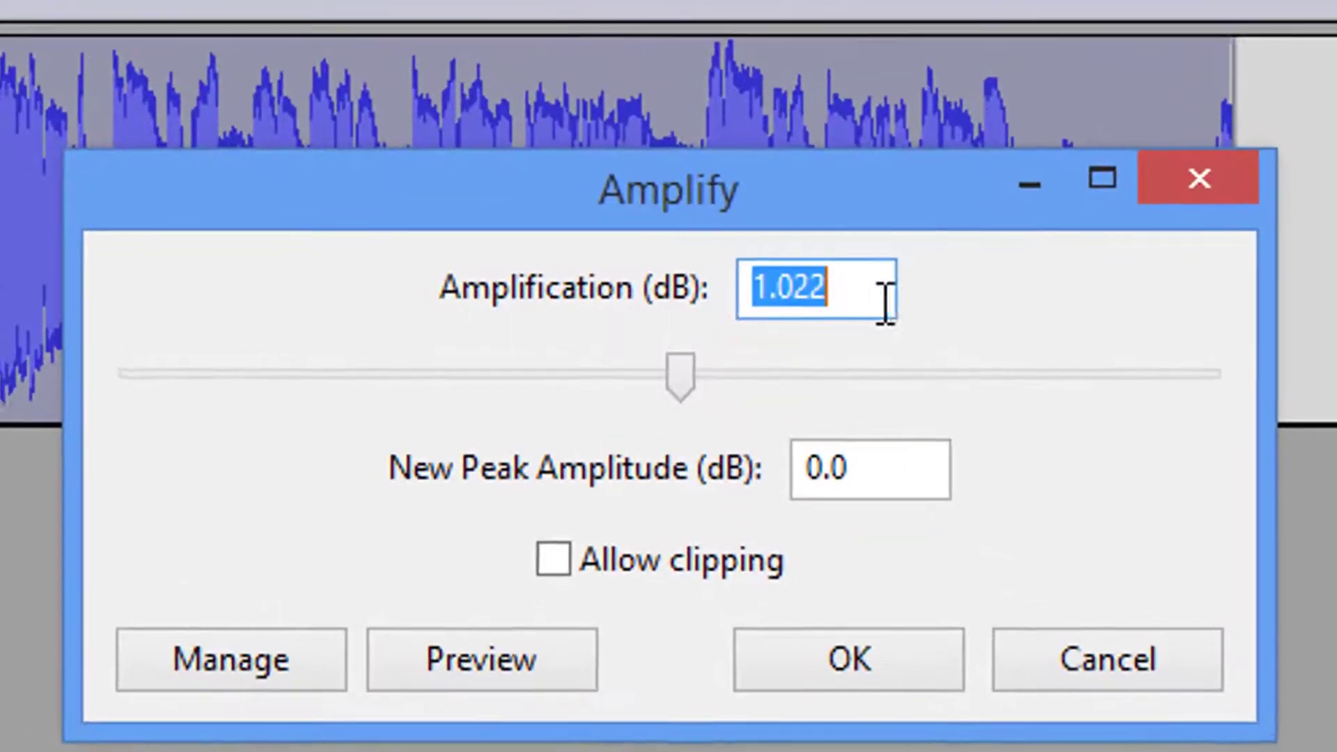
type("2.9")
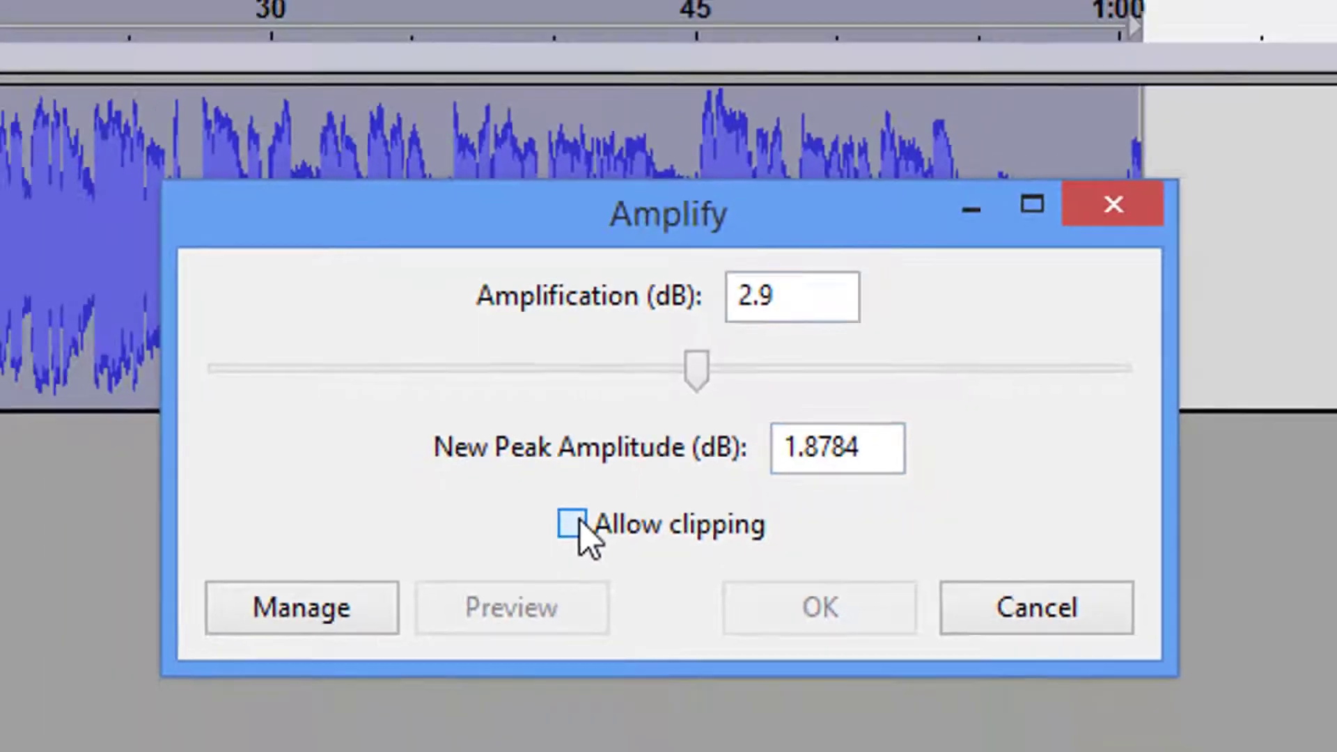
left_click(574, 523)
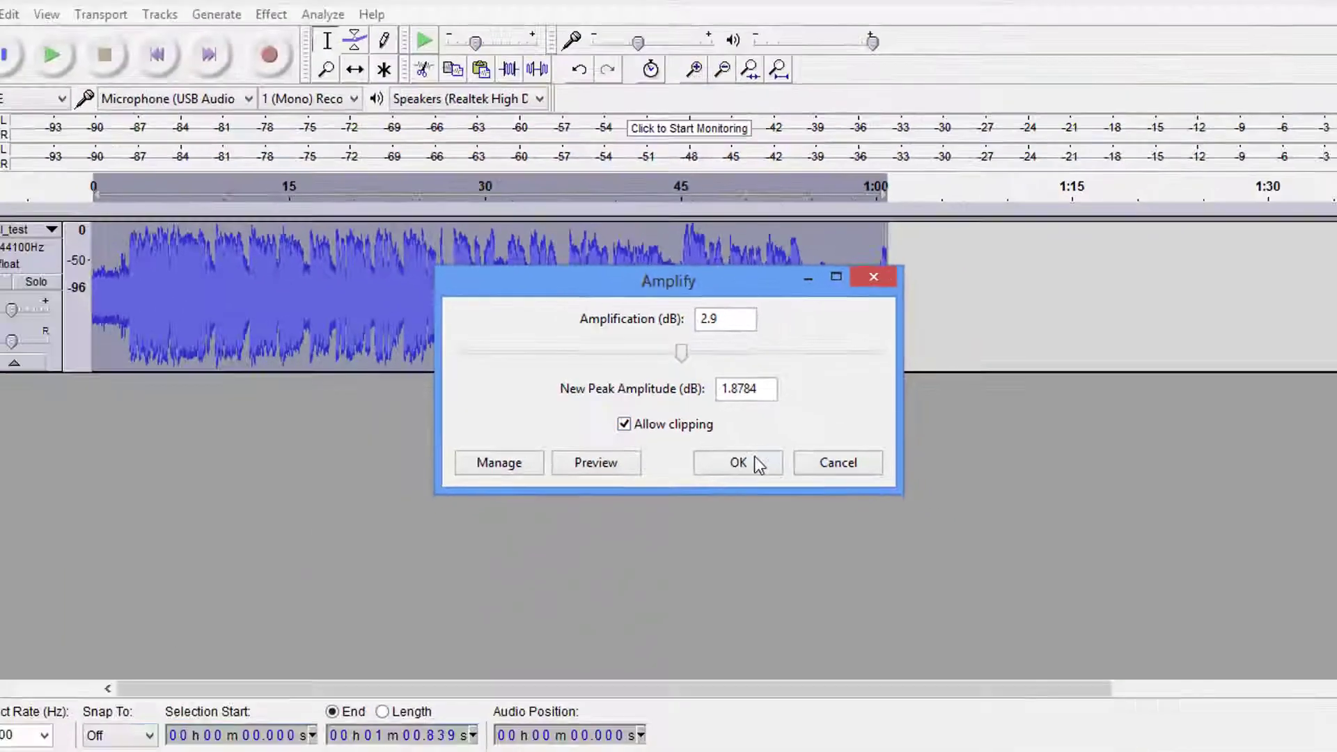
left_click(820, 607)
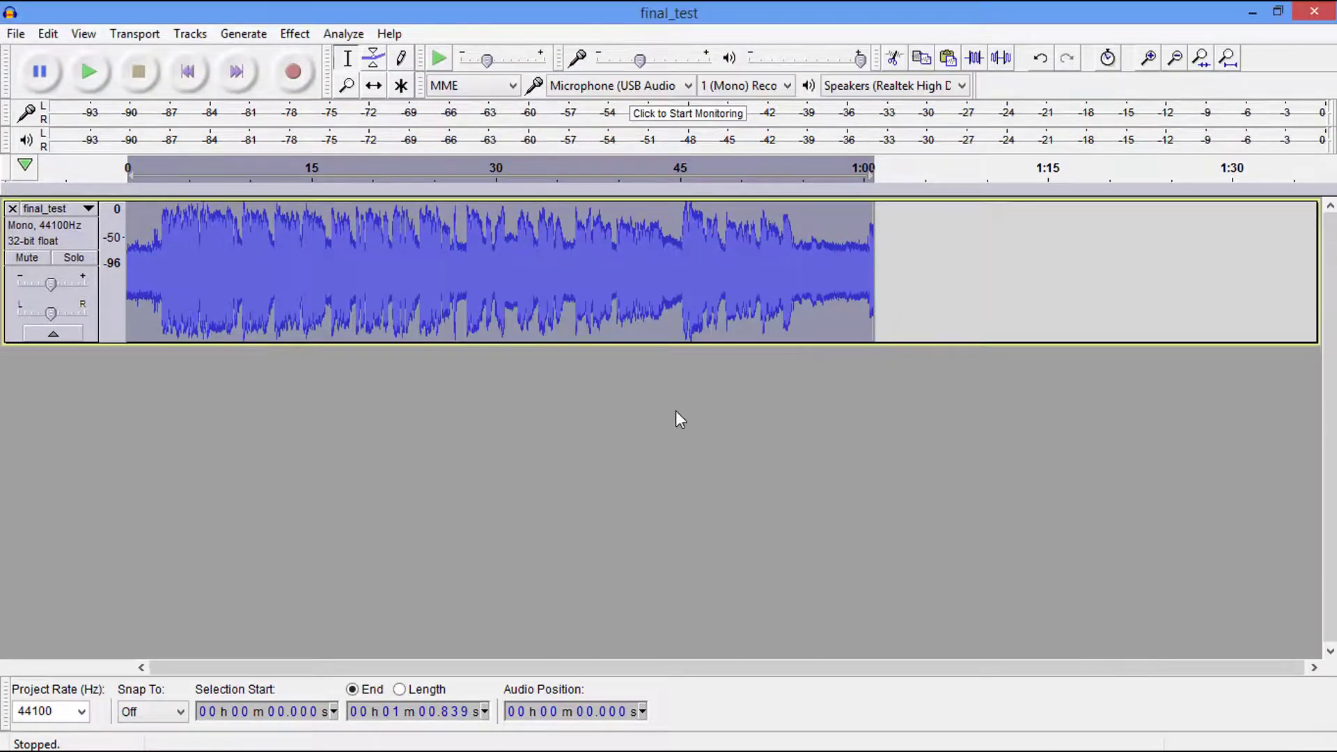
Export the project as the MP3 file final_test in the Audacity Projects folder at constant 128 kbps, keeping the existing metadata tags
left_click(15, 34)
left_click(60, 298)
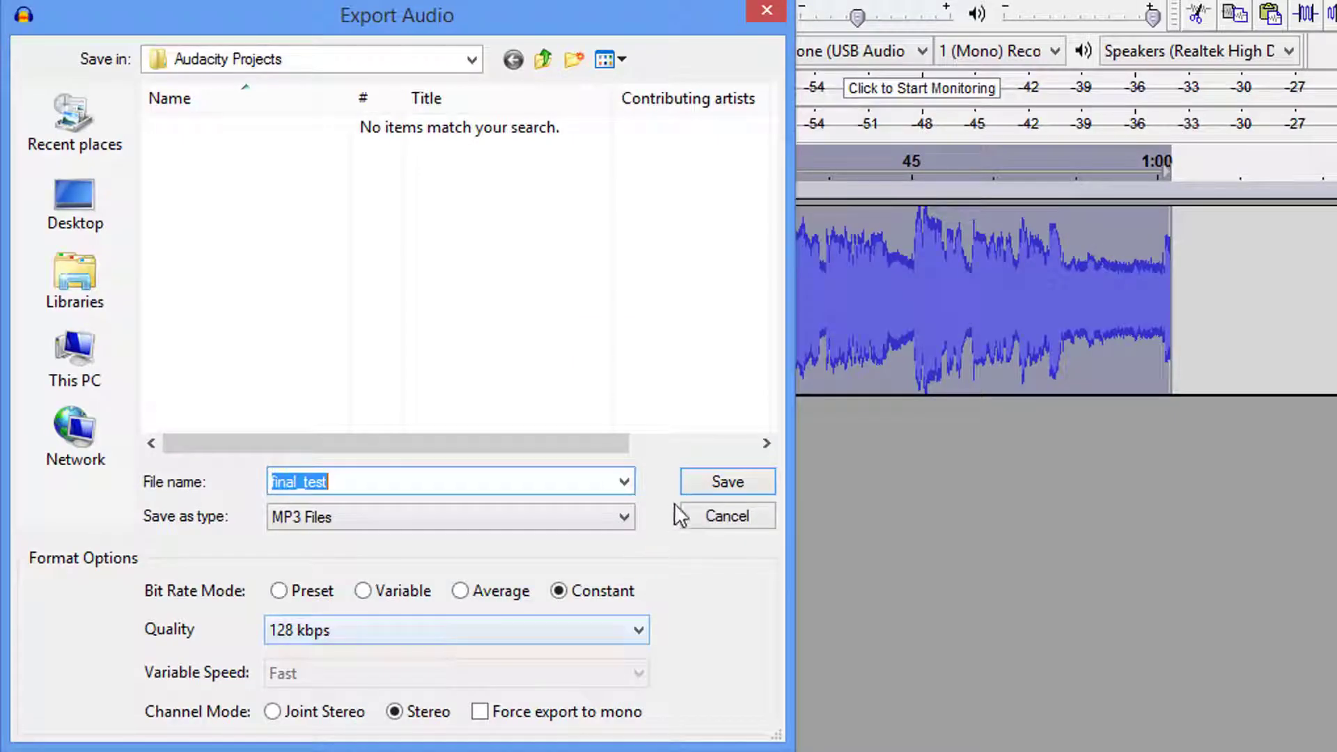
left_click(709, 487)
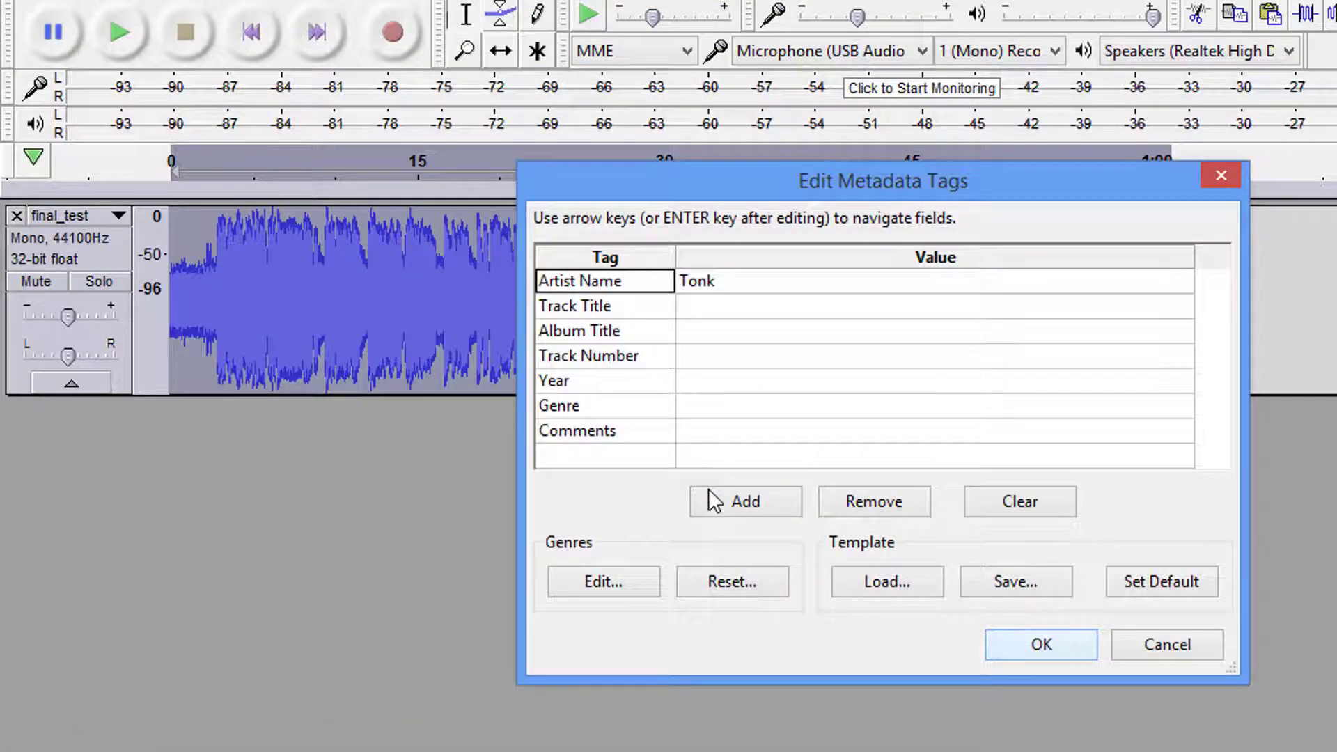
left_click(1041, 644)
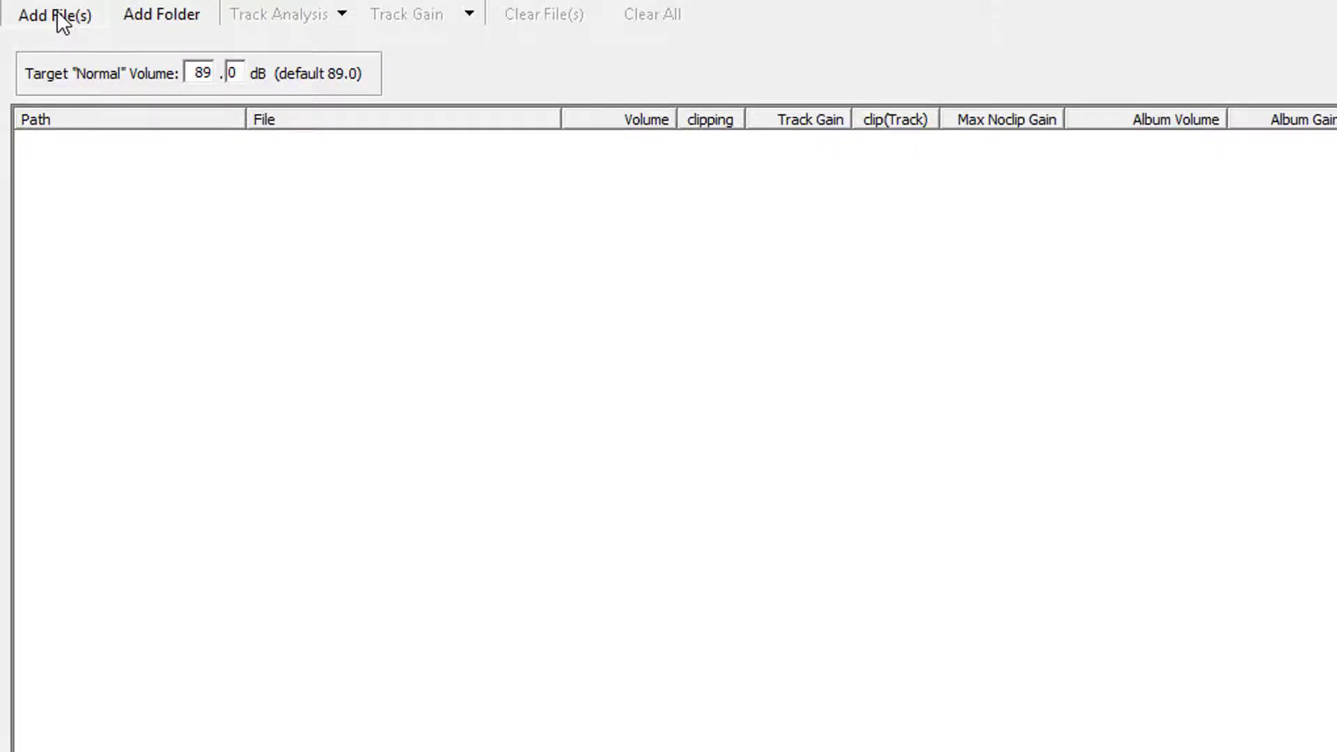
Switch to MP3Gain, add final_test.mp3 from the Audacity Projects folder and run a track analysis on it
left_click(62, 21)
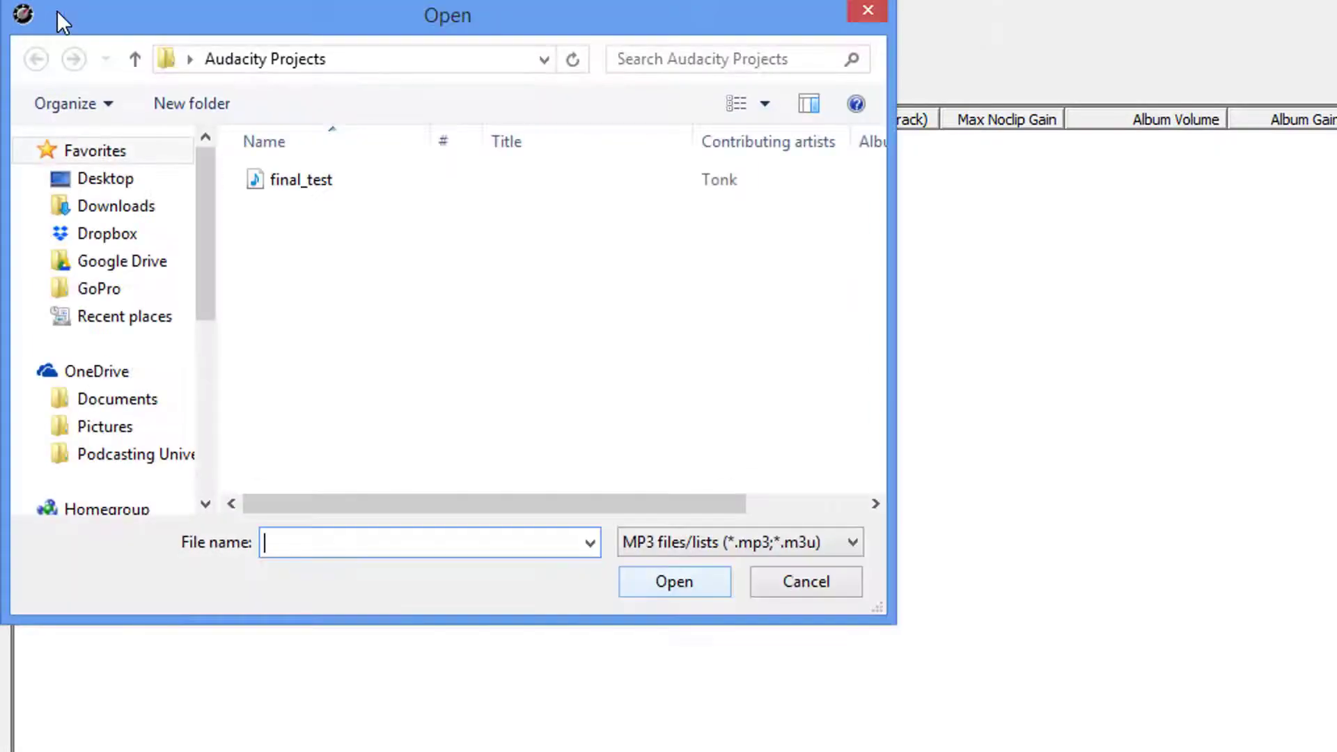
double_click(294, 183)
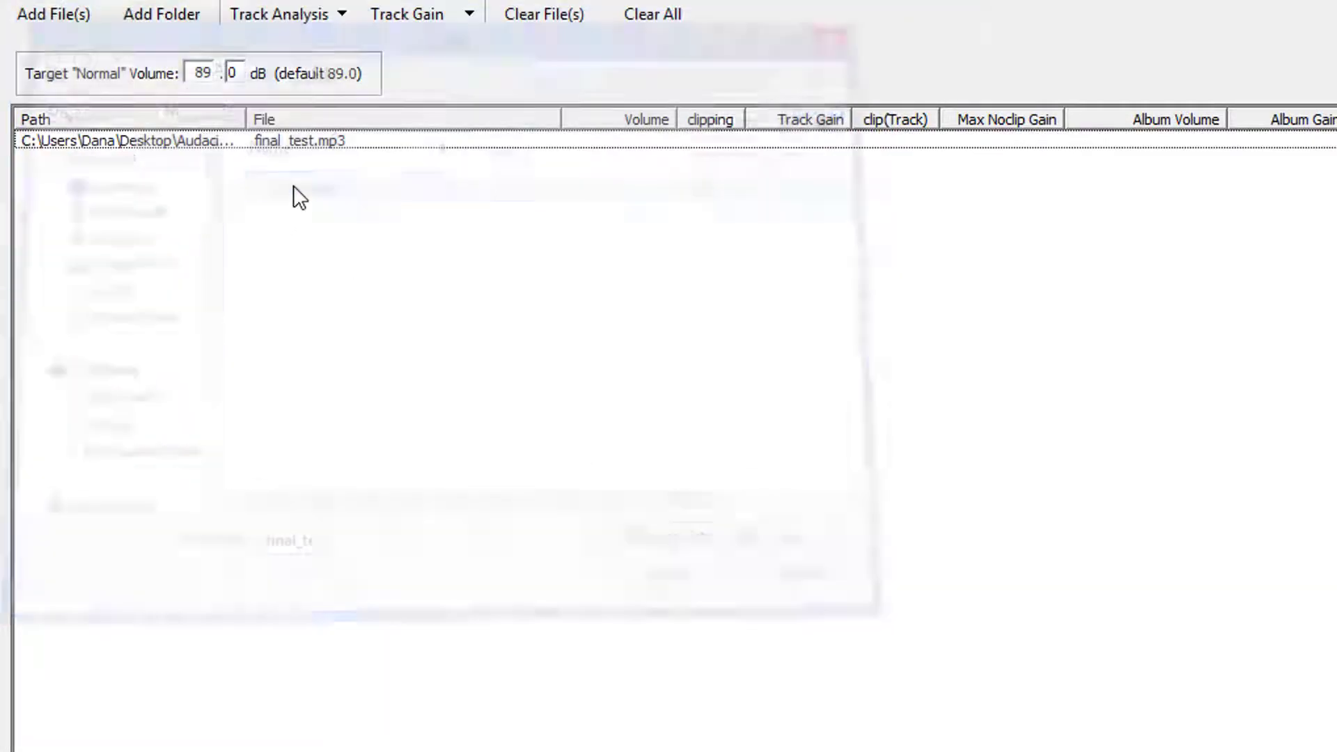
left_click(269, 21)
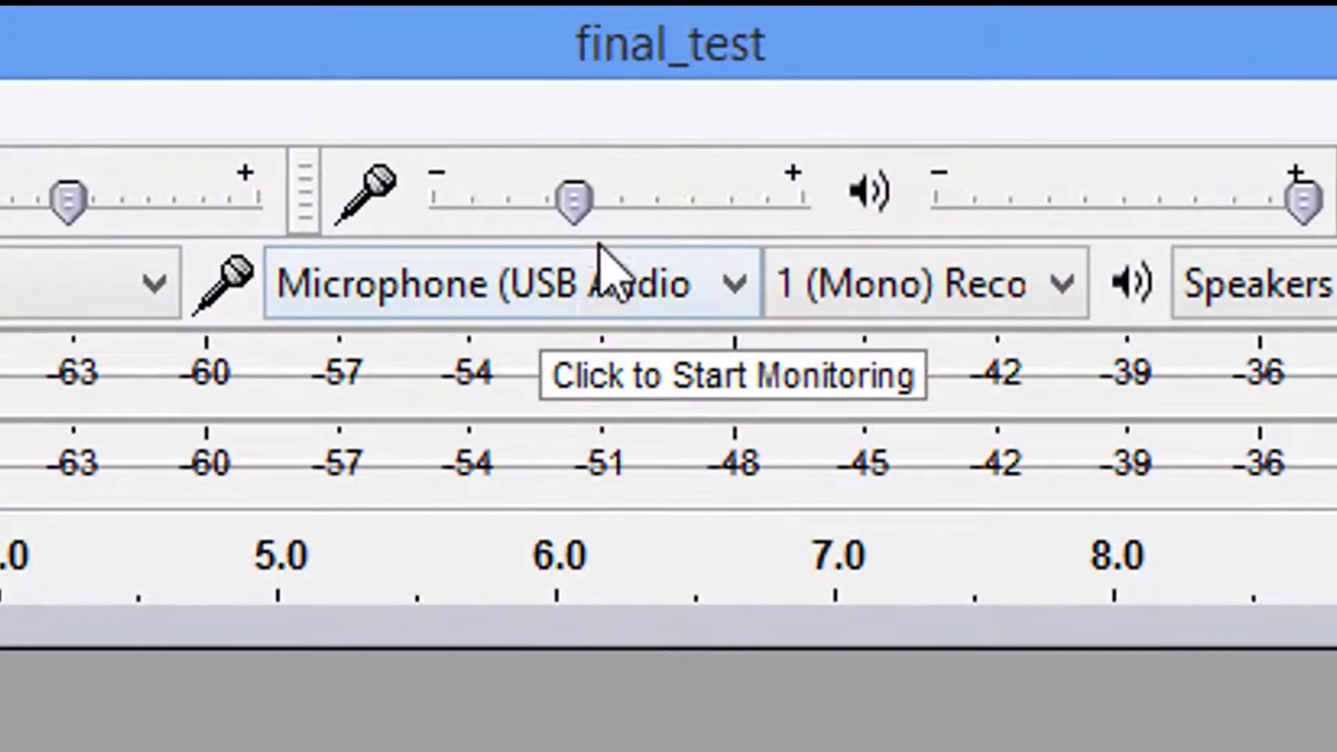
Monitor the input level of the USB Audio microphone in Audacity and record a new mono track about 59 seconds long with it
left_click(583, 286)
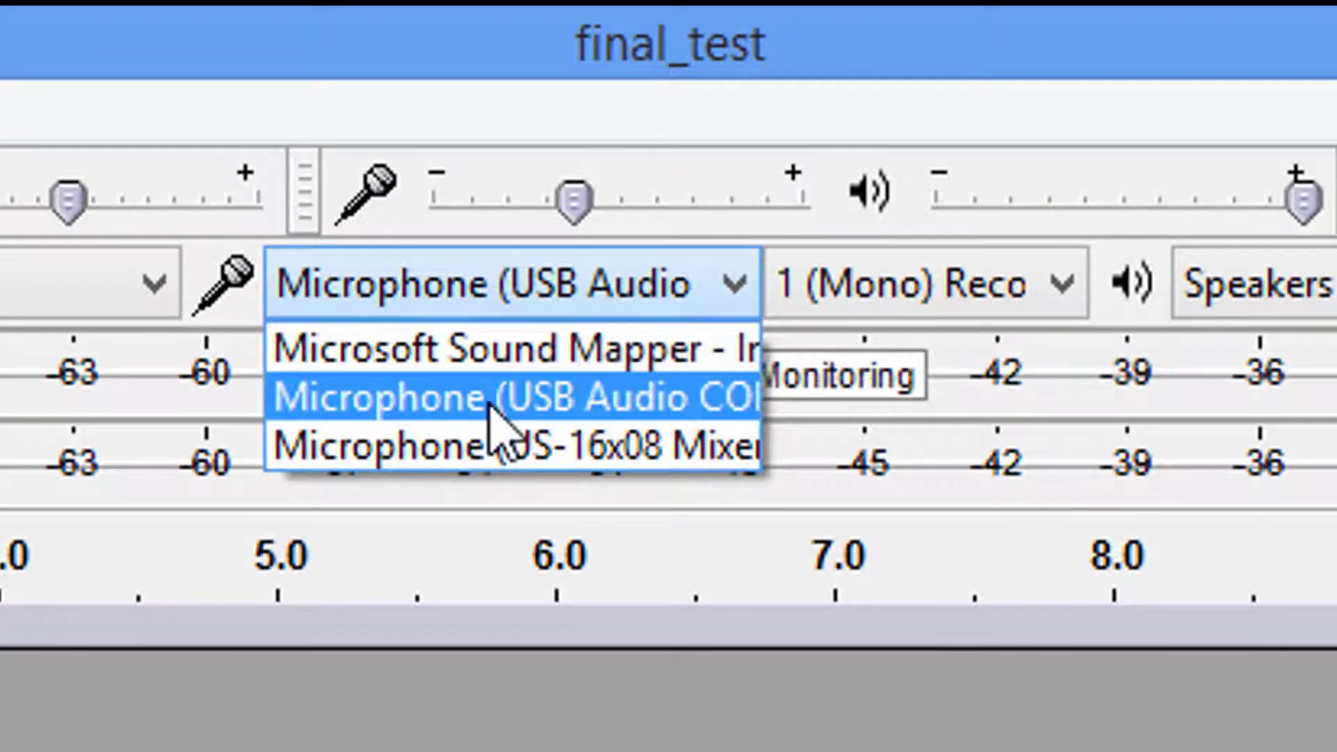
left_click(435, 400)
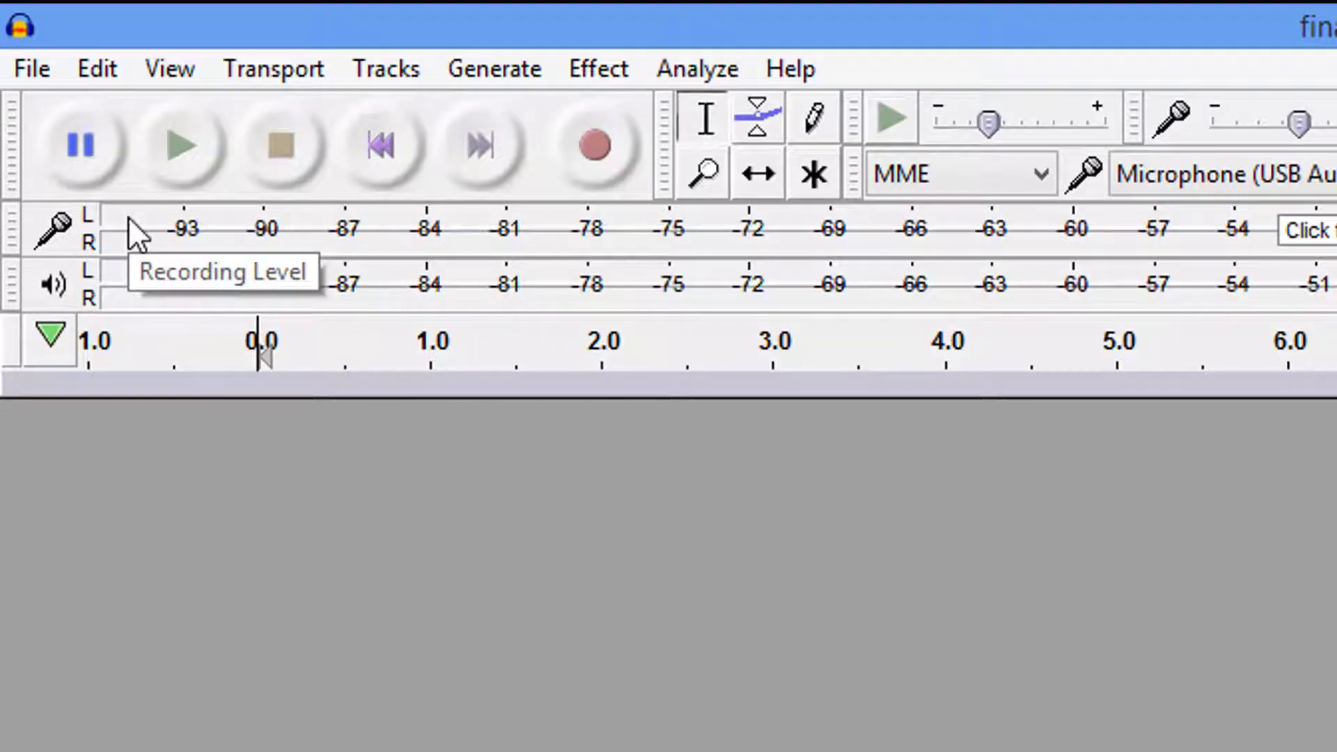
left_click(128, 217)
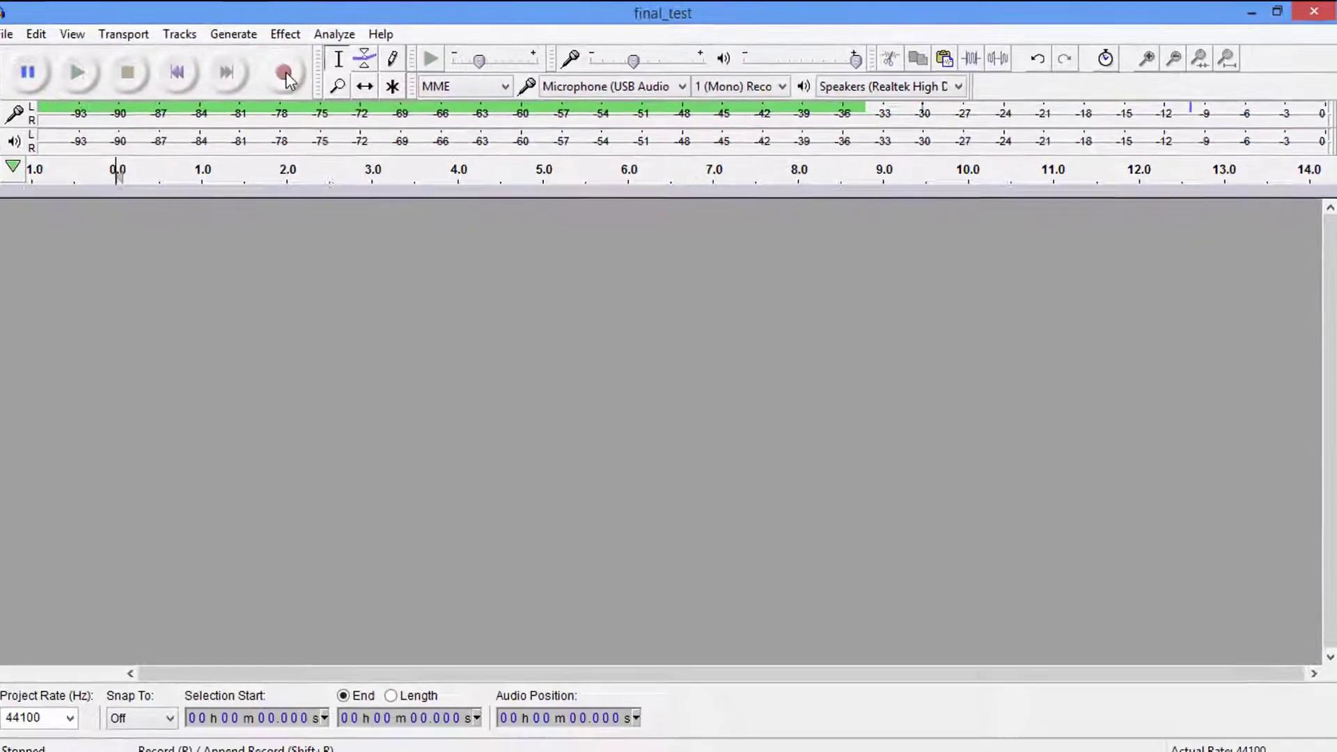
key("r")
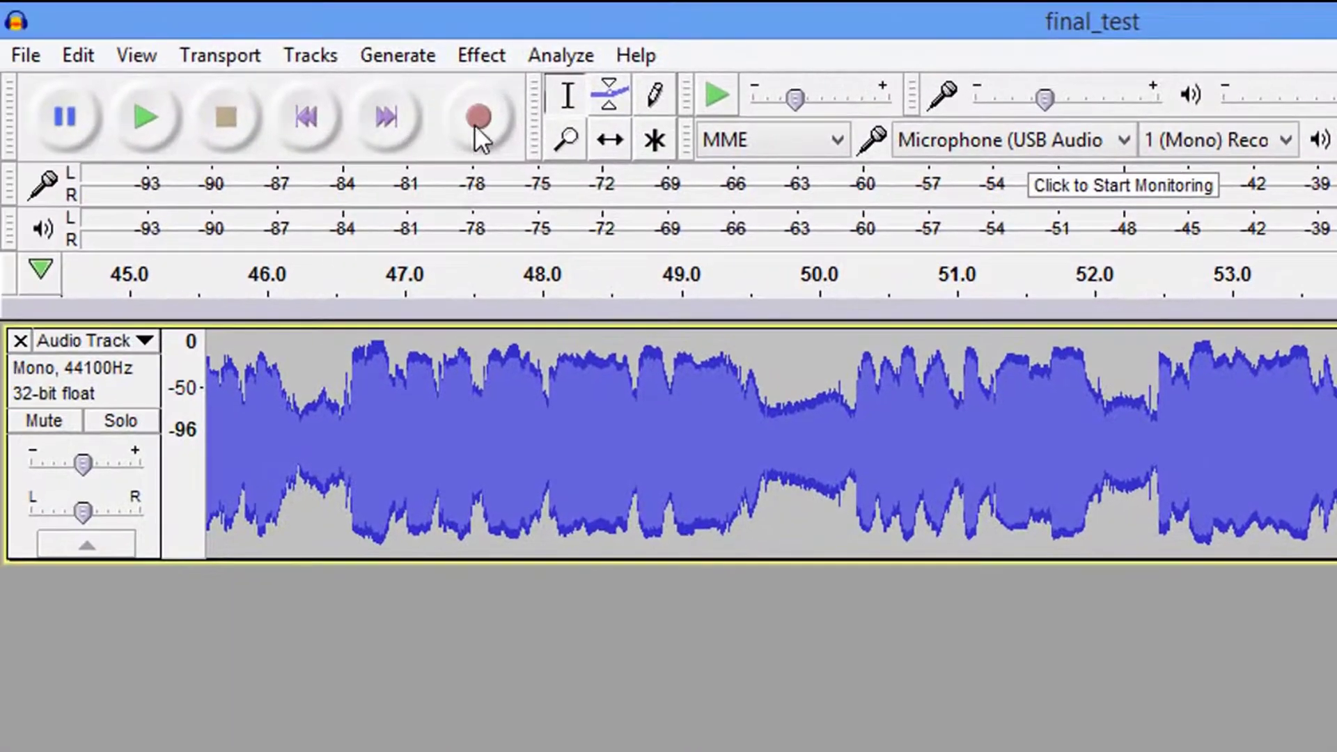
Select the whole new recording and measure its level with ReplayGain in Analyze mode, dismissing the result when done
left_click(145, 544)
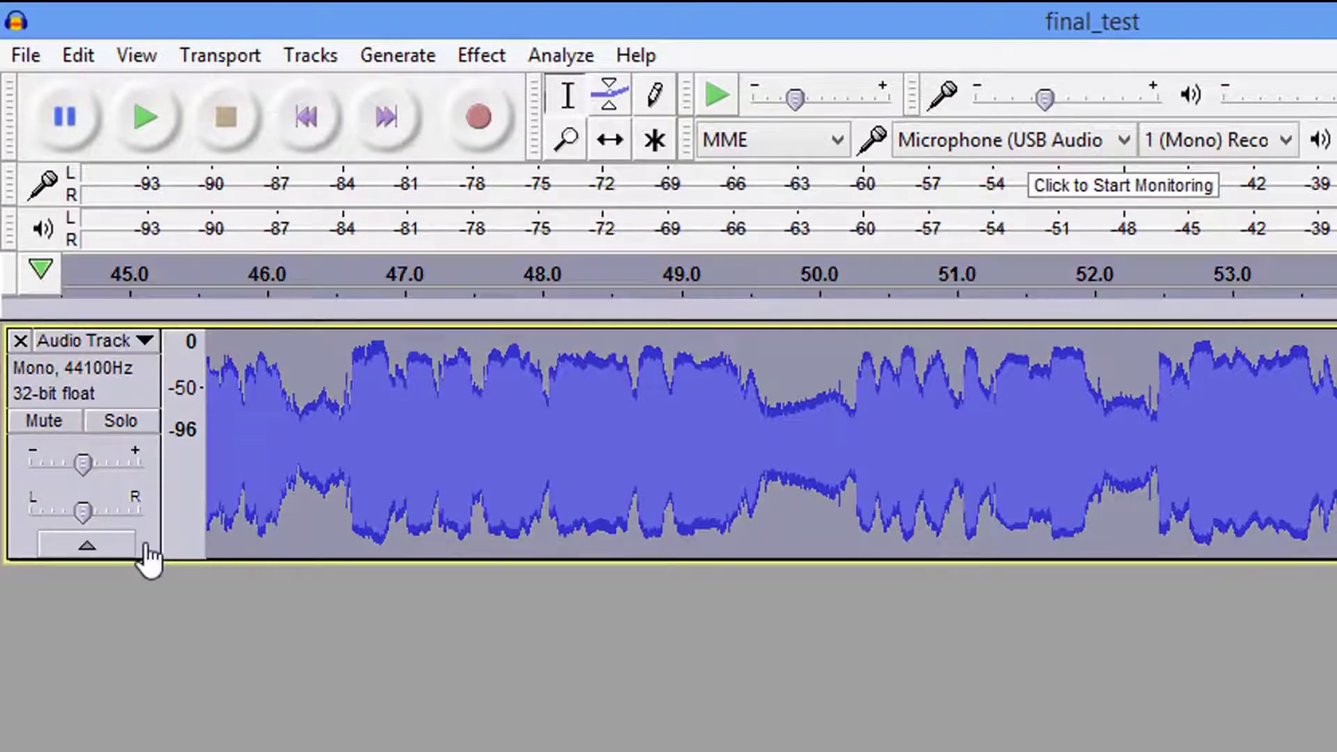
left_click(558, 58)
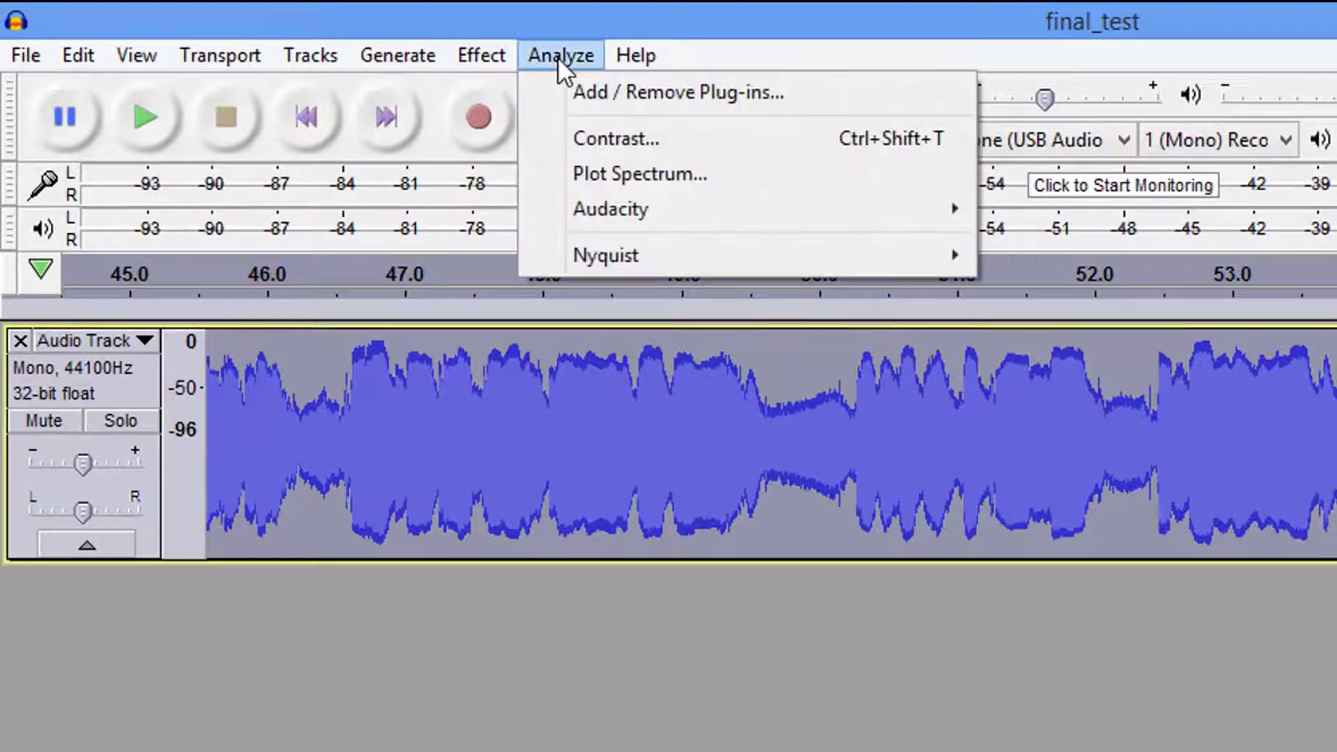
mouse_move(663, 243)
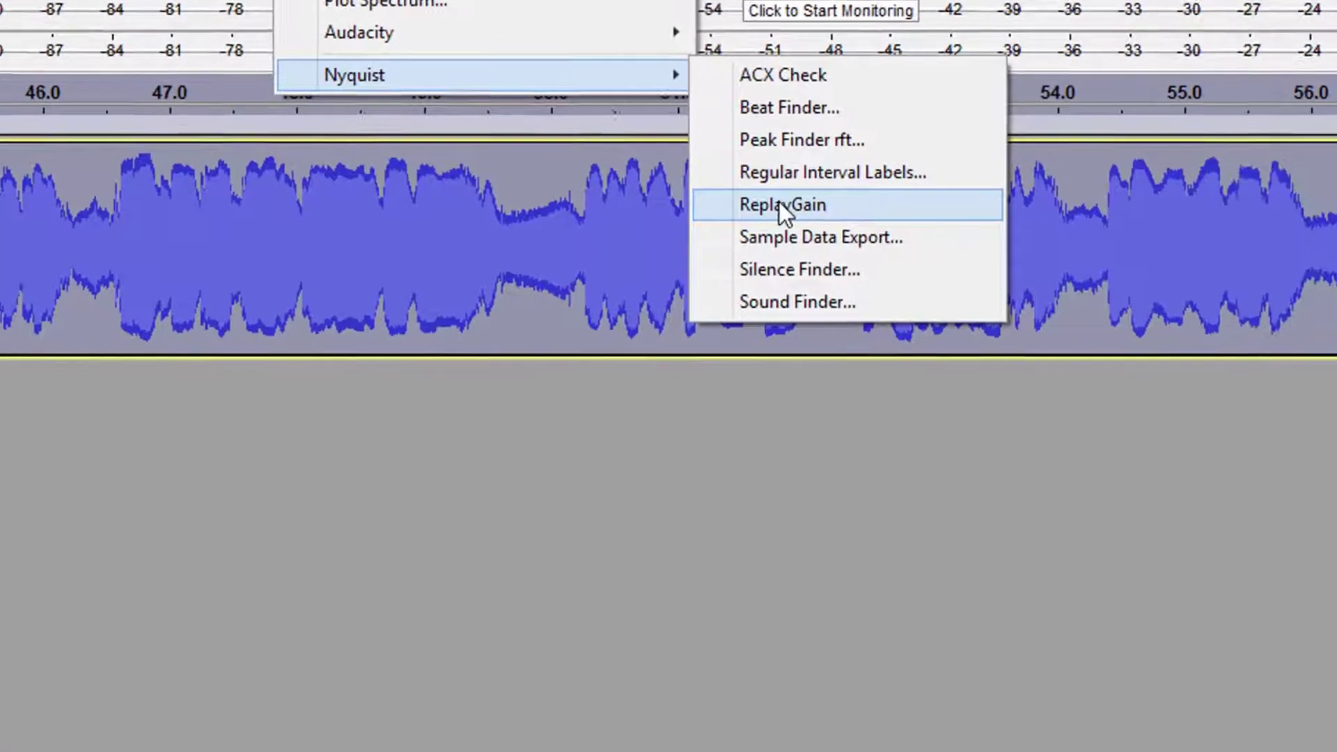
left_click(1071, 396)
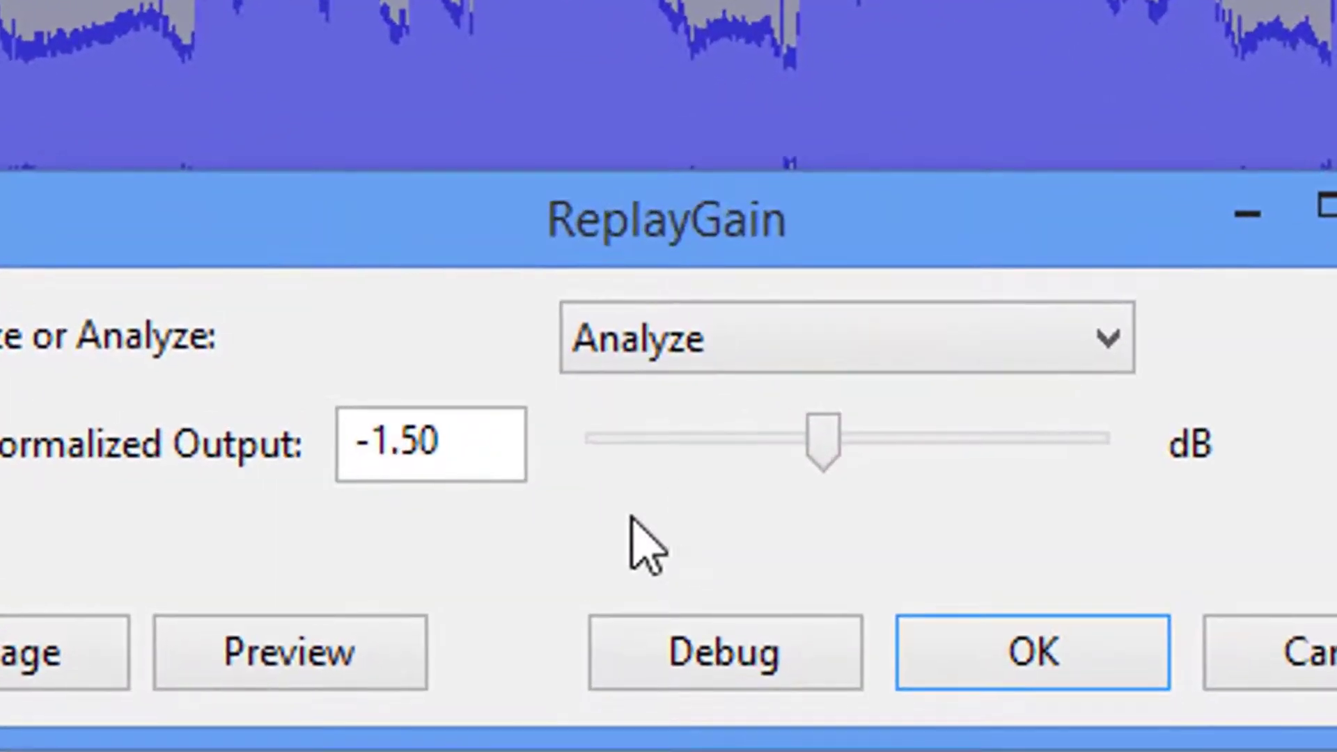
left_click(1010, 670)
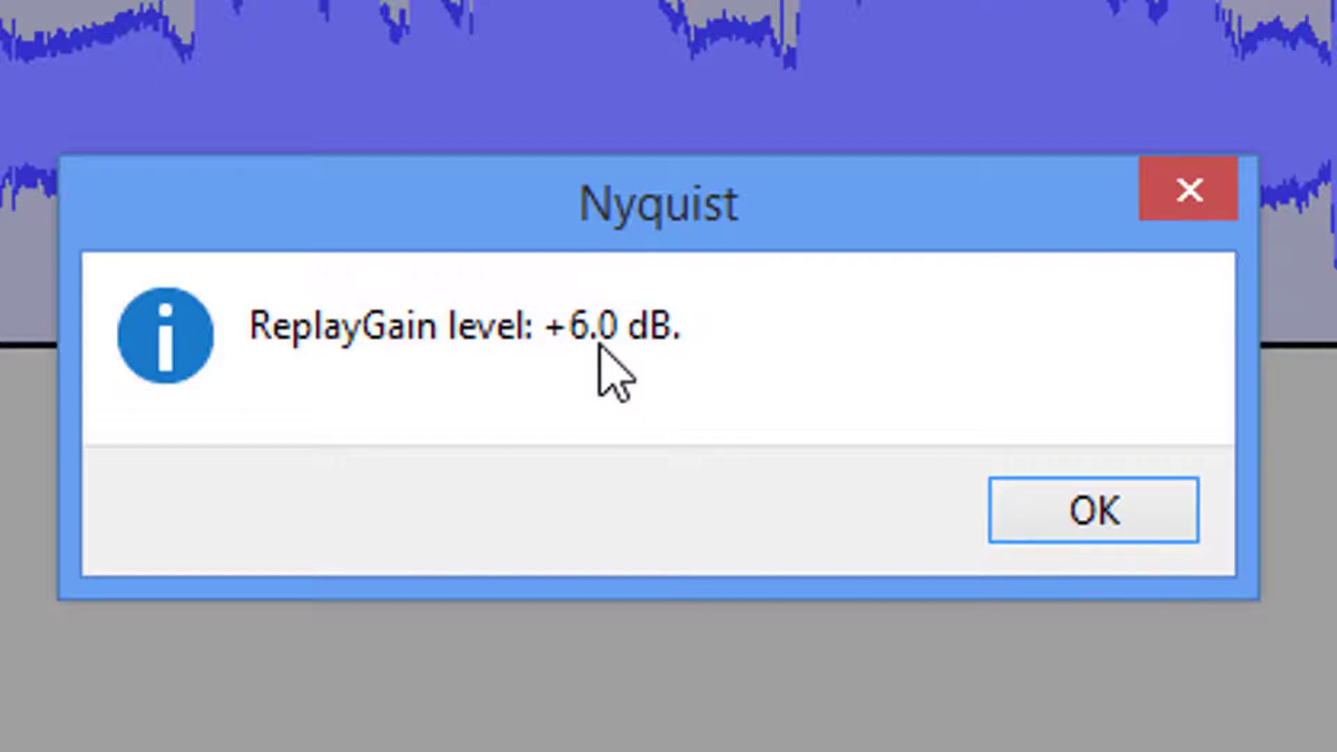
left_click(1024, 516)
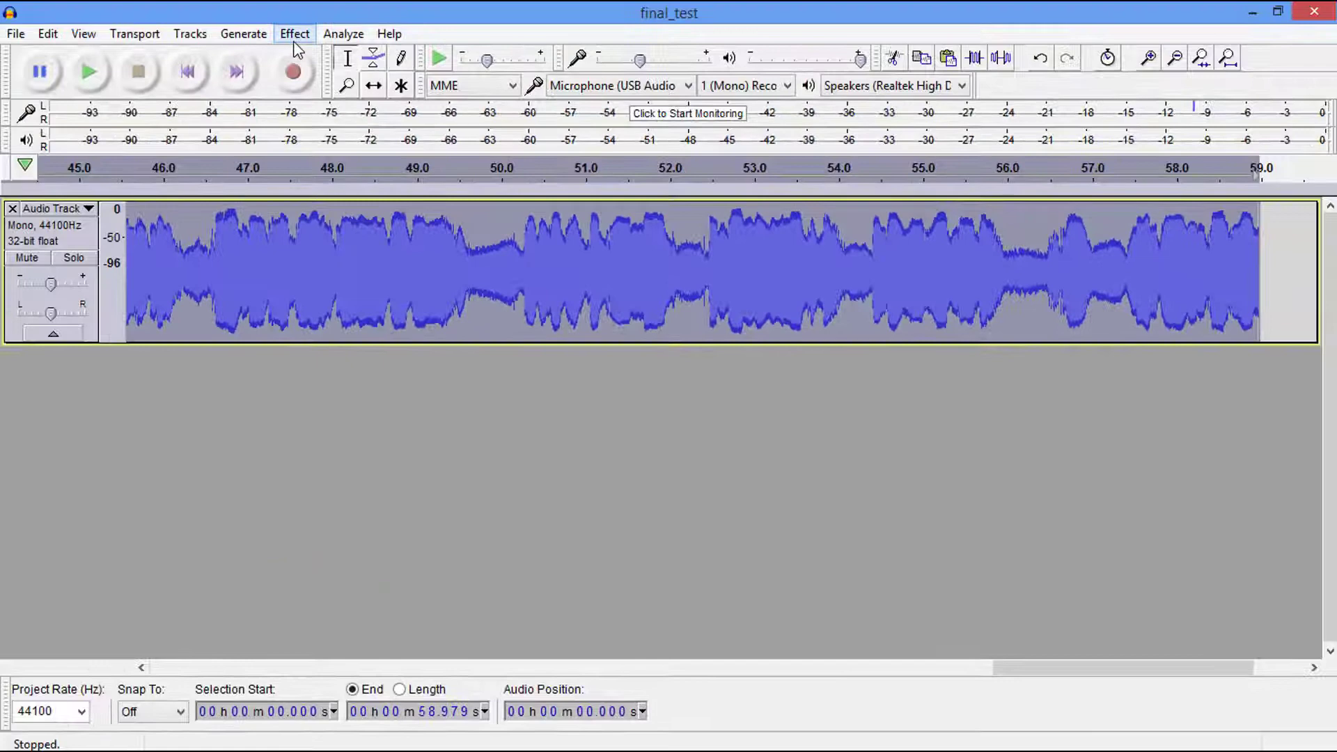
left_click(276, 6)
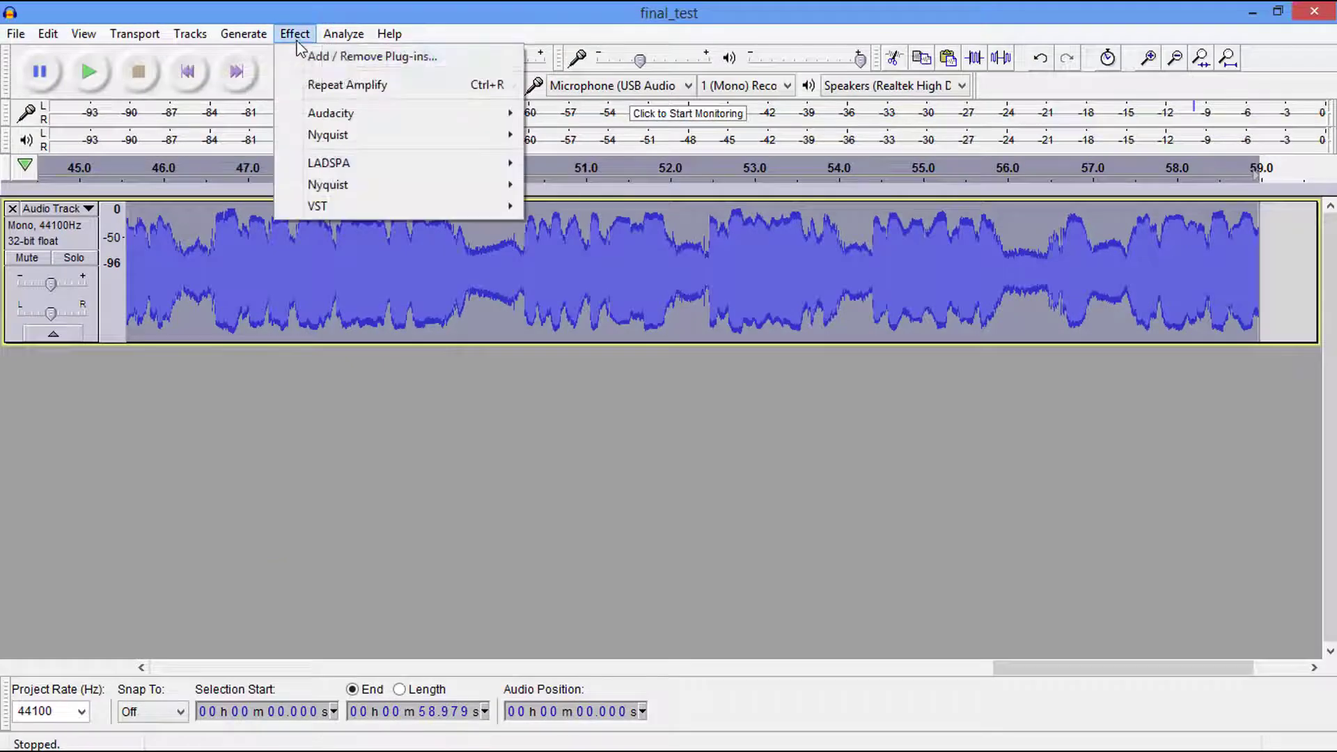
mouse_move(327, 117)
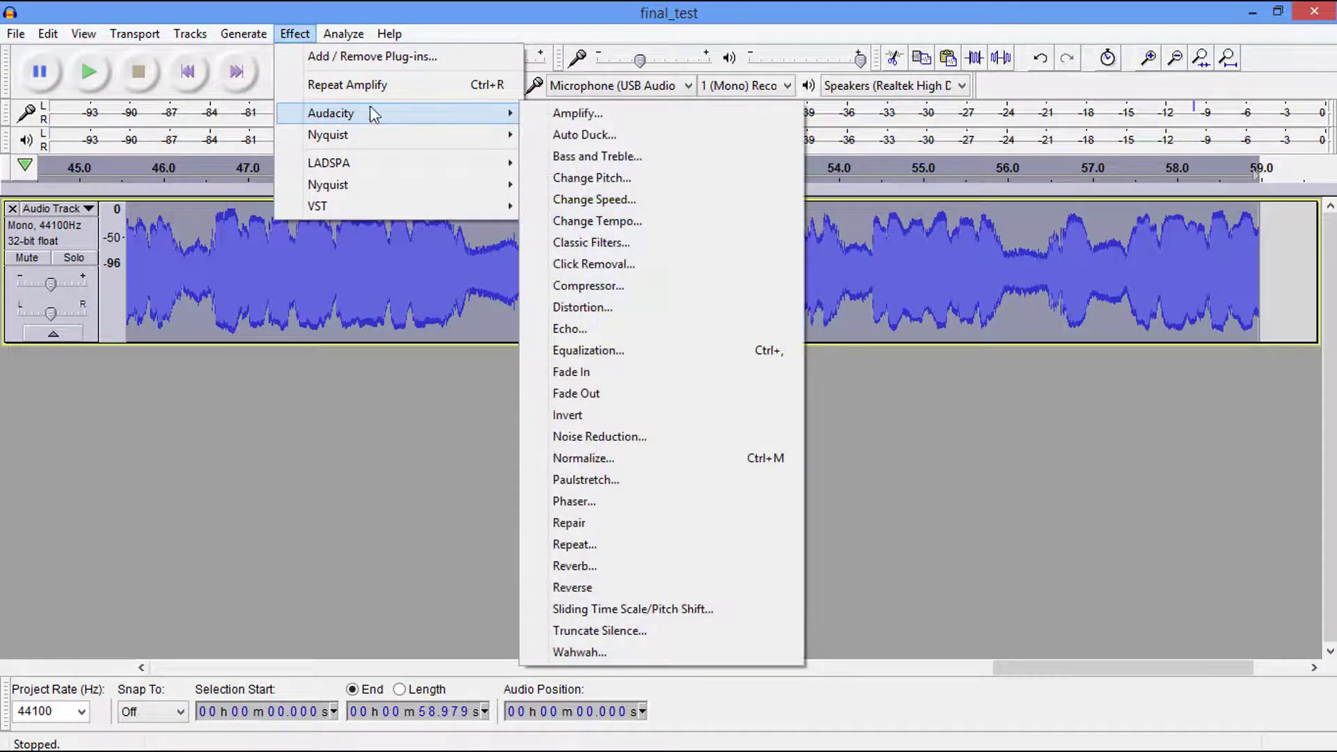
left_click(587, 120)
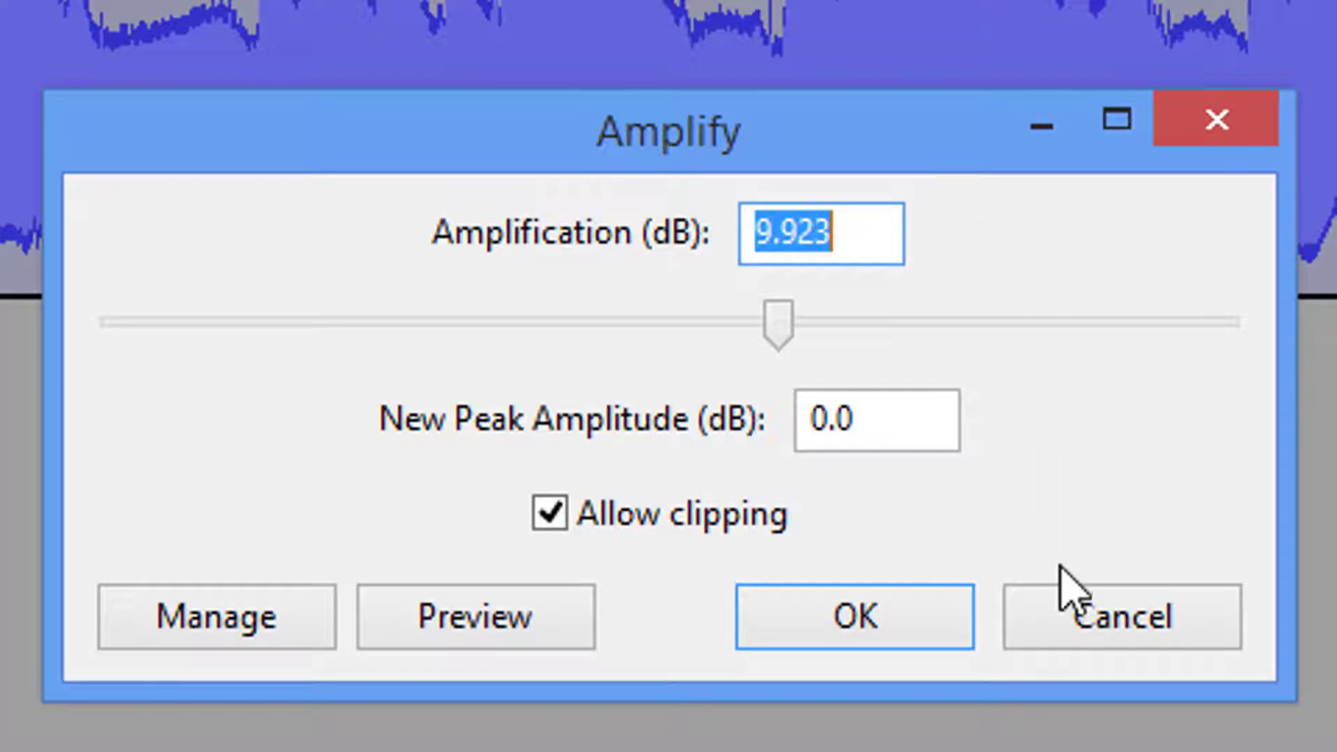
left_click(1076, 631)
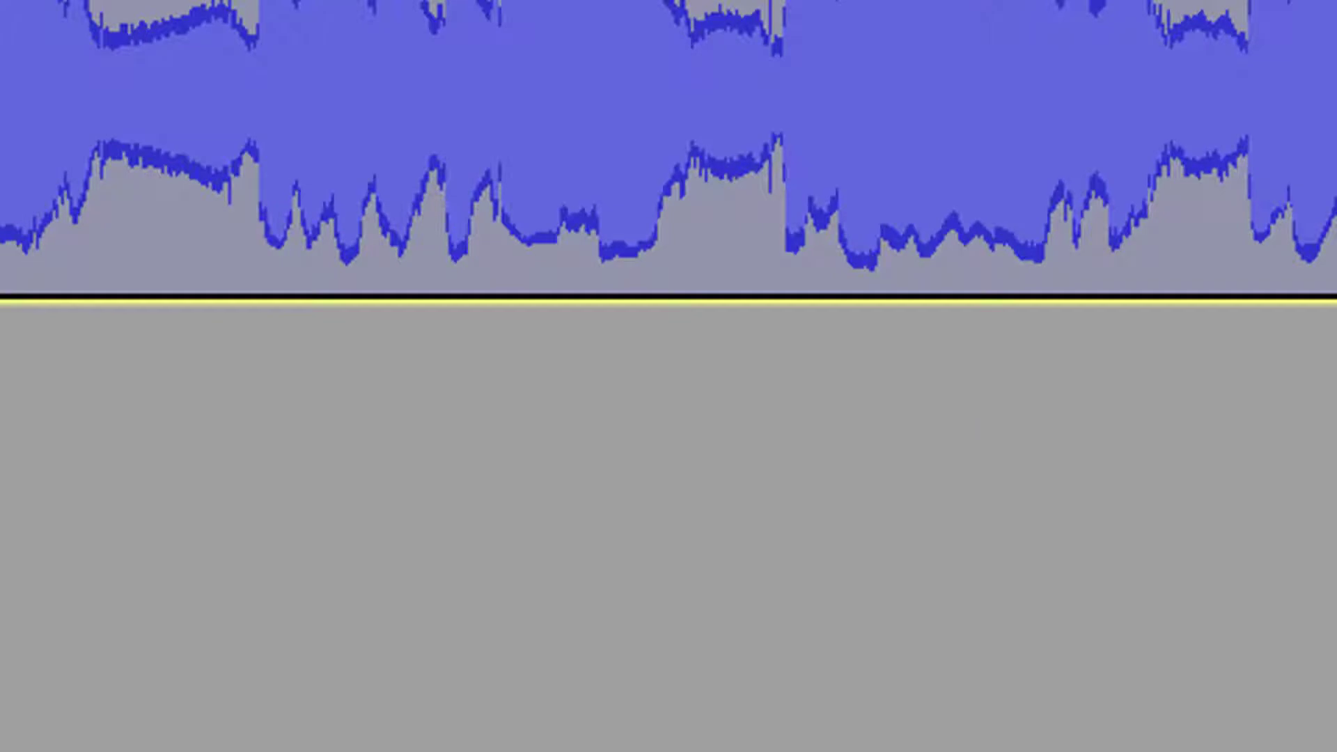
Measure the selected recording's level again with ReplayGain in Analyze mode and dismiss the result
left_click(522, 0)
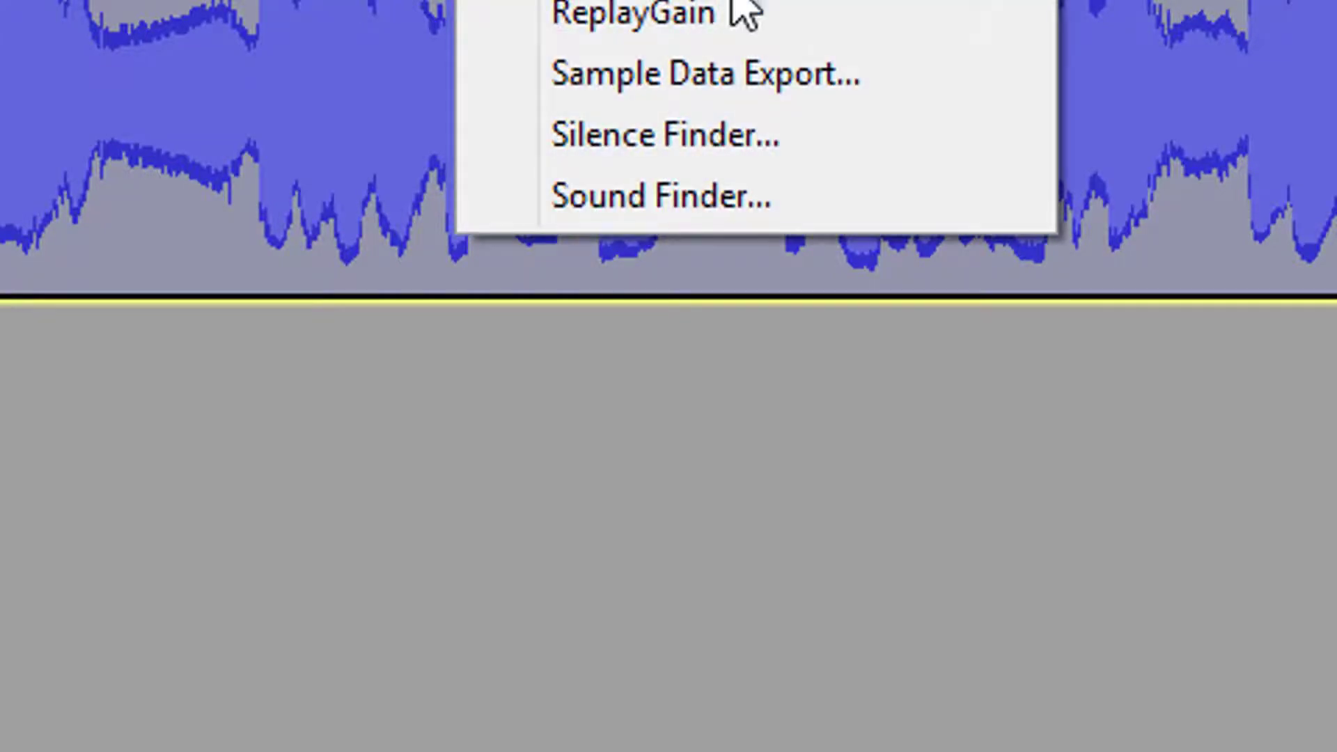
left_click(706, 15)
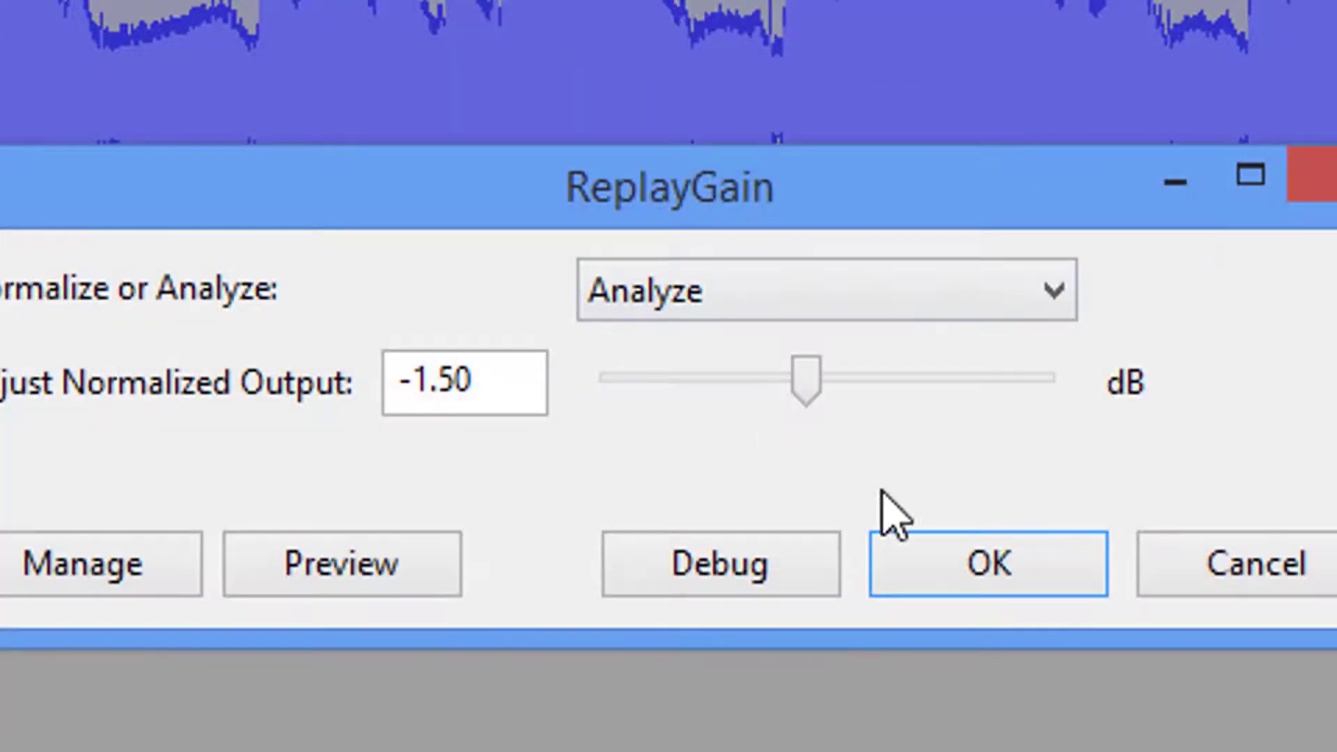
left_click(961, 582)
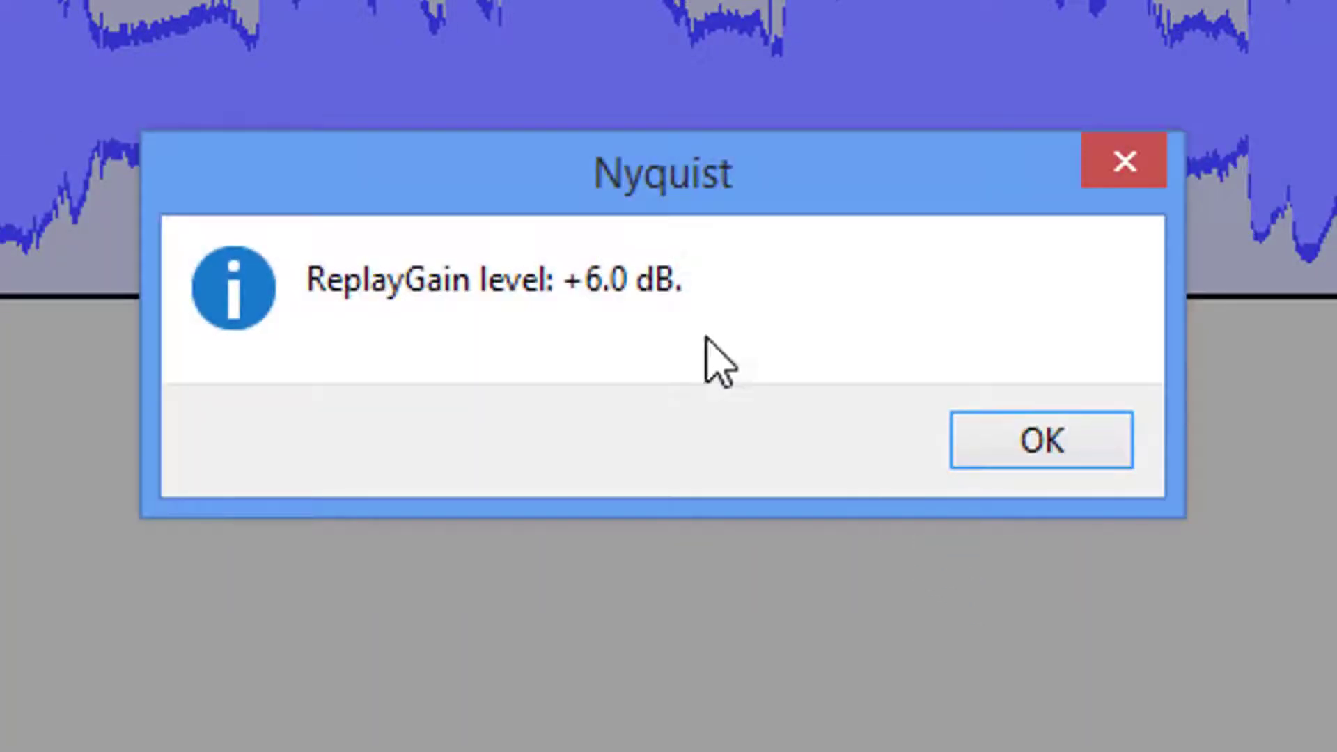
left_click(994, 443)
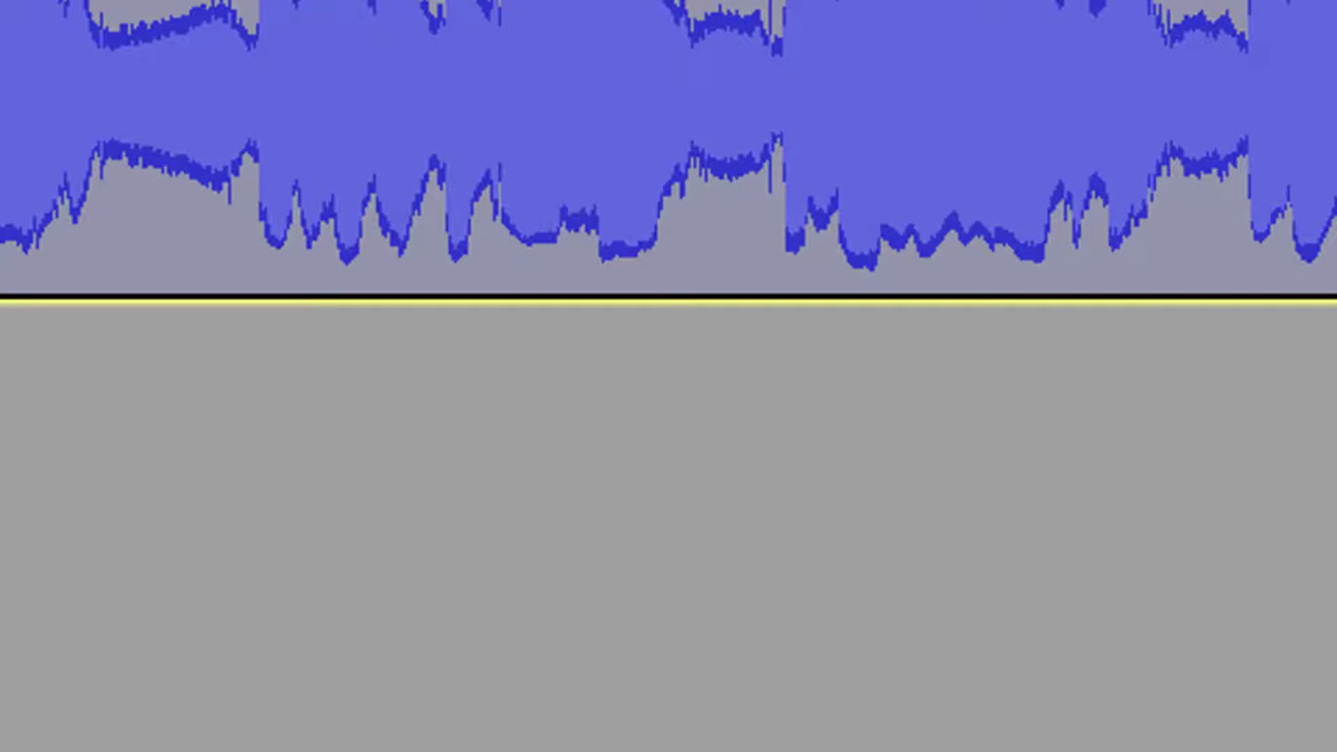
Amplify the selected recording by 6 dB with clipping disallowed
left_click(292, 0)
left_click(418, 0)
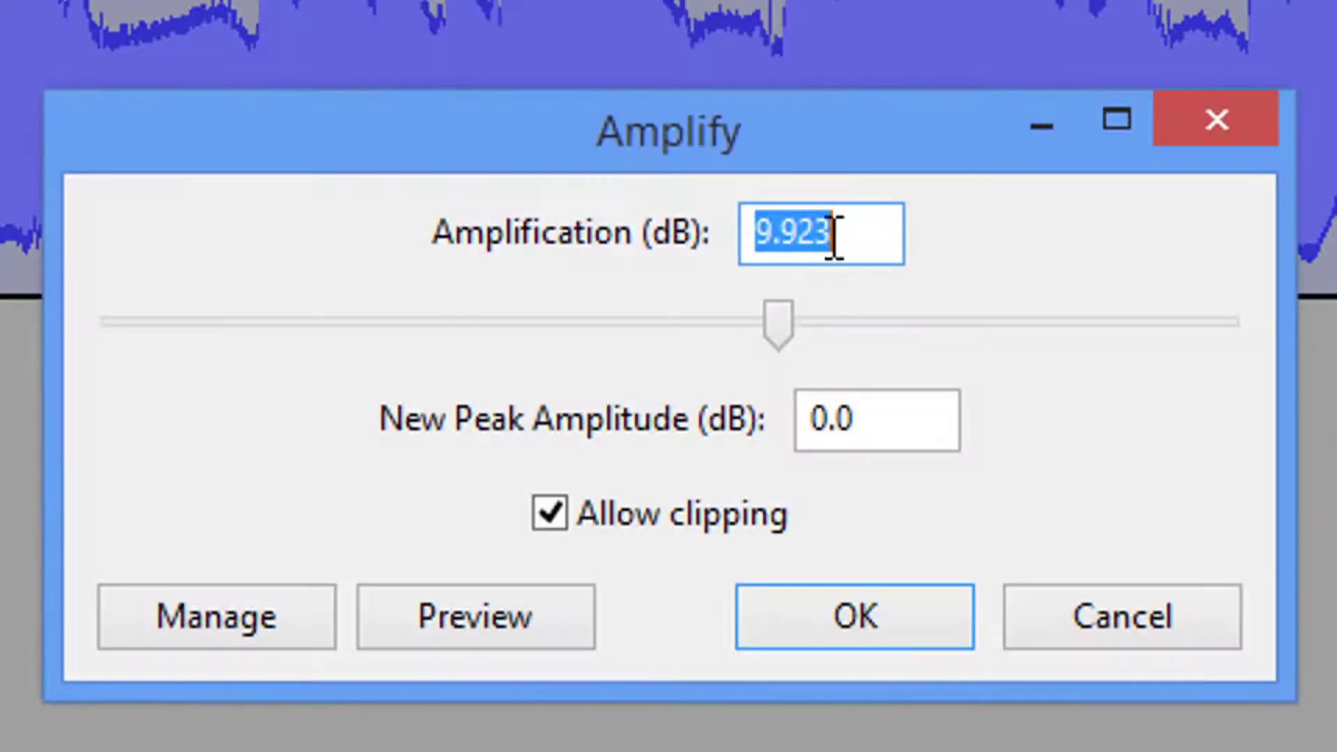
left_click_drag(762, 244, 916, 230)
type("6")
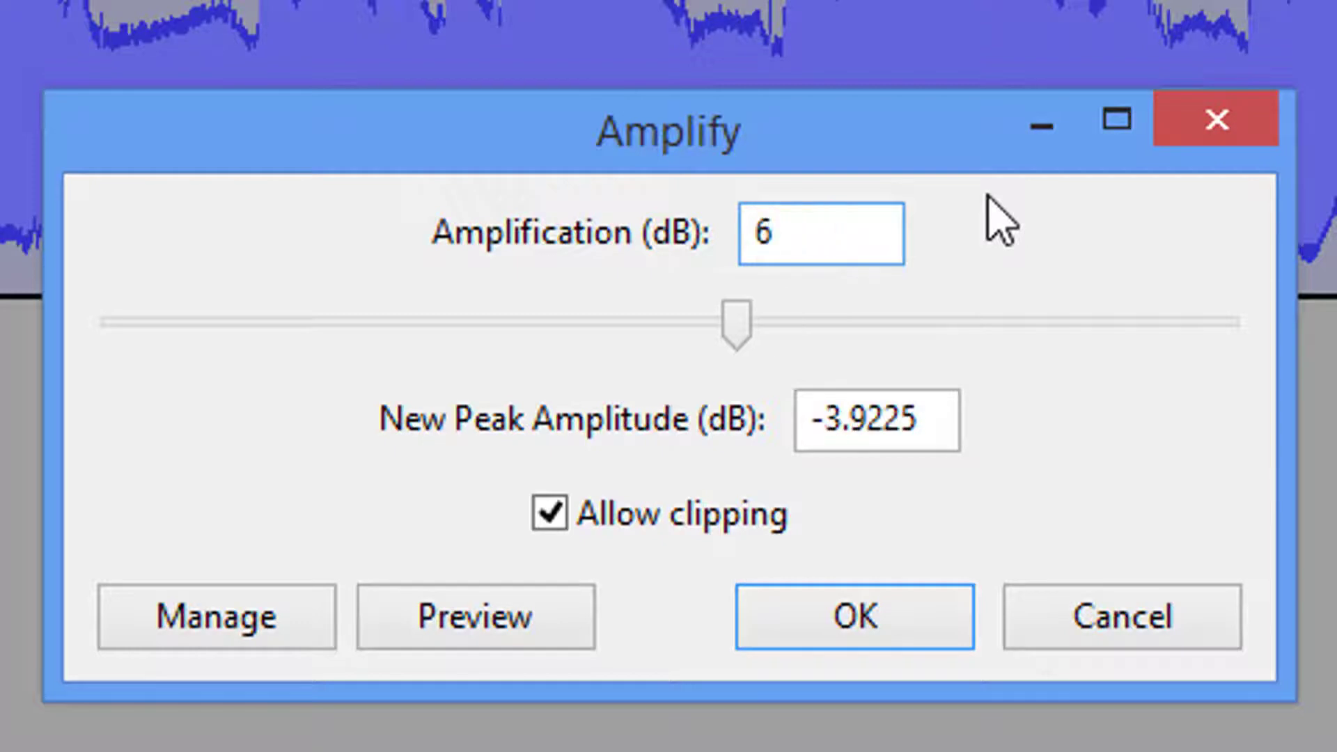
left_click(559, 505)
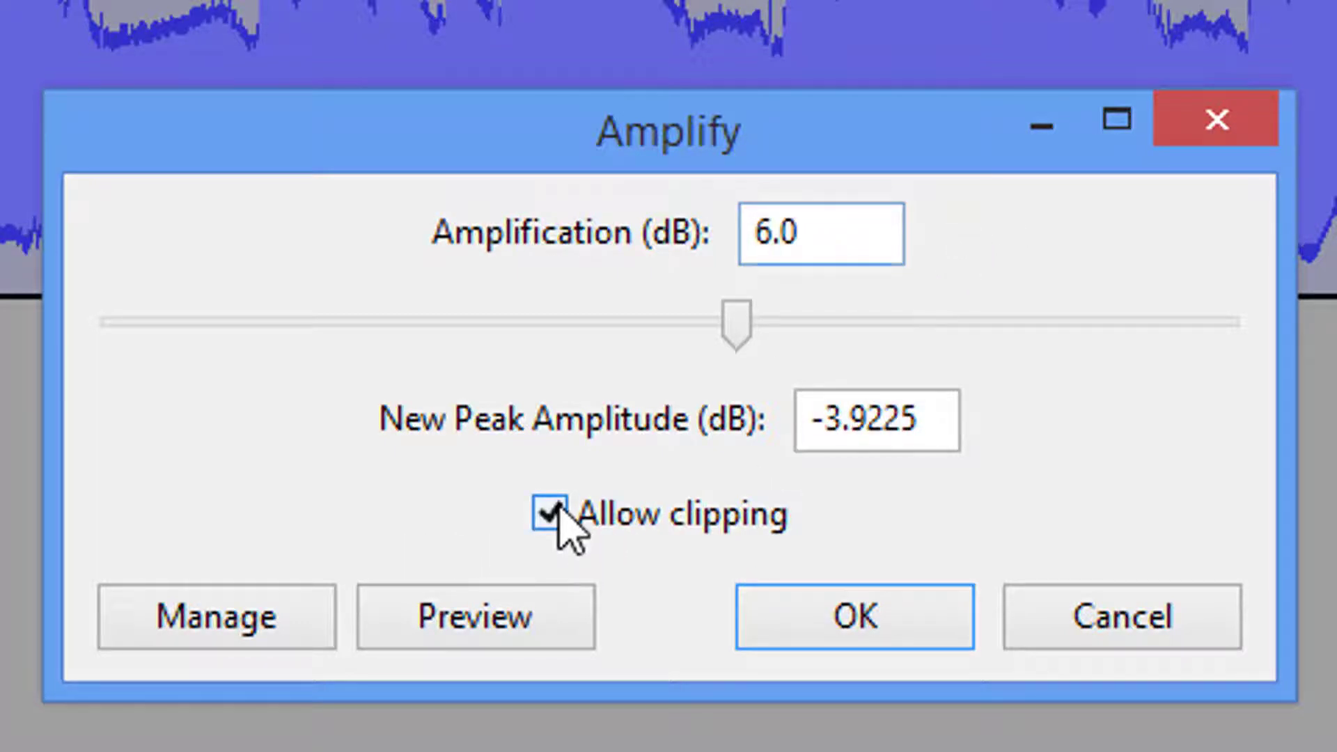
left_click(561, 514)
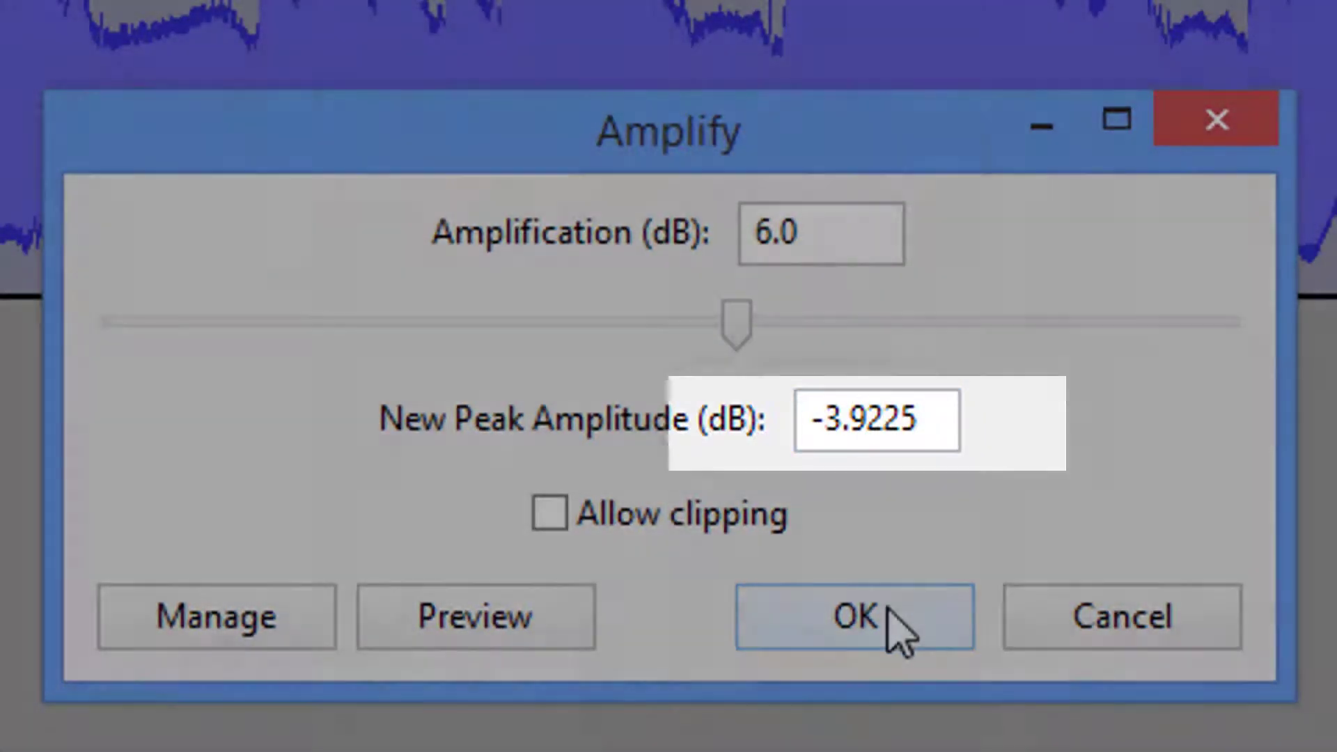
left_click(888, 612)
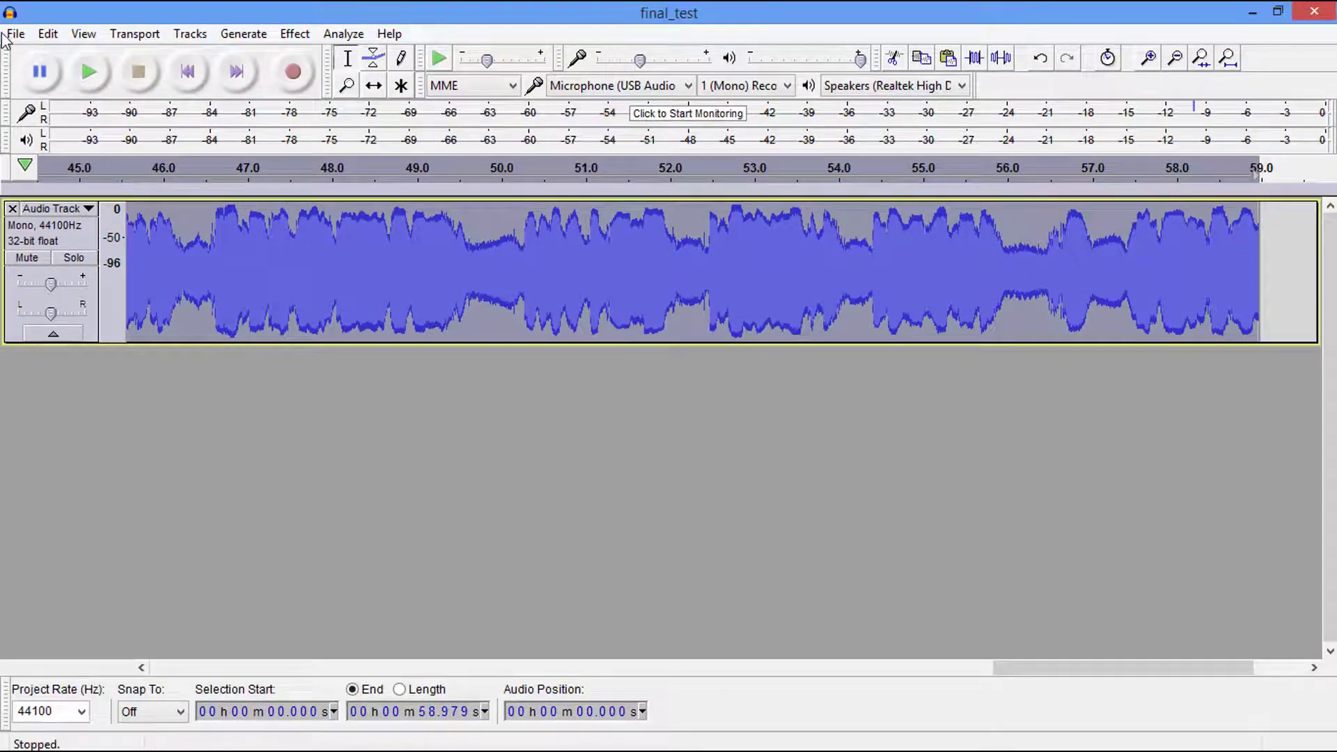
Export the amplified recording as the MP3 file 123 at constant 128 kbps, keeping the existing metadata tags
left_click(5, 35)
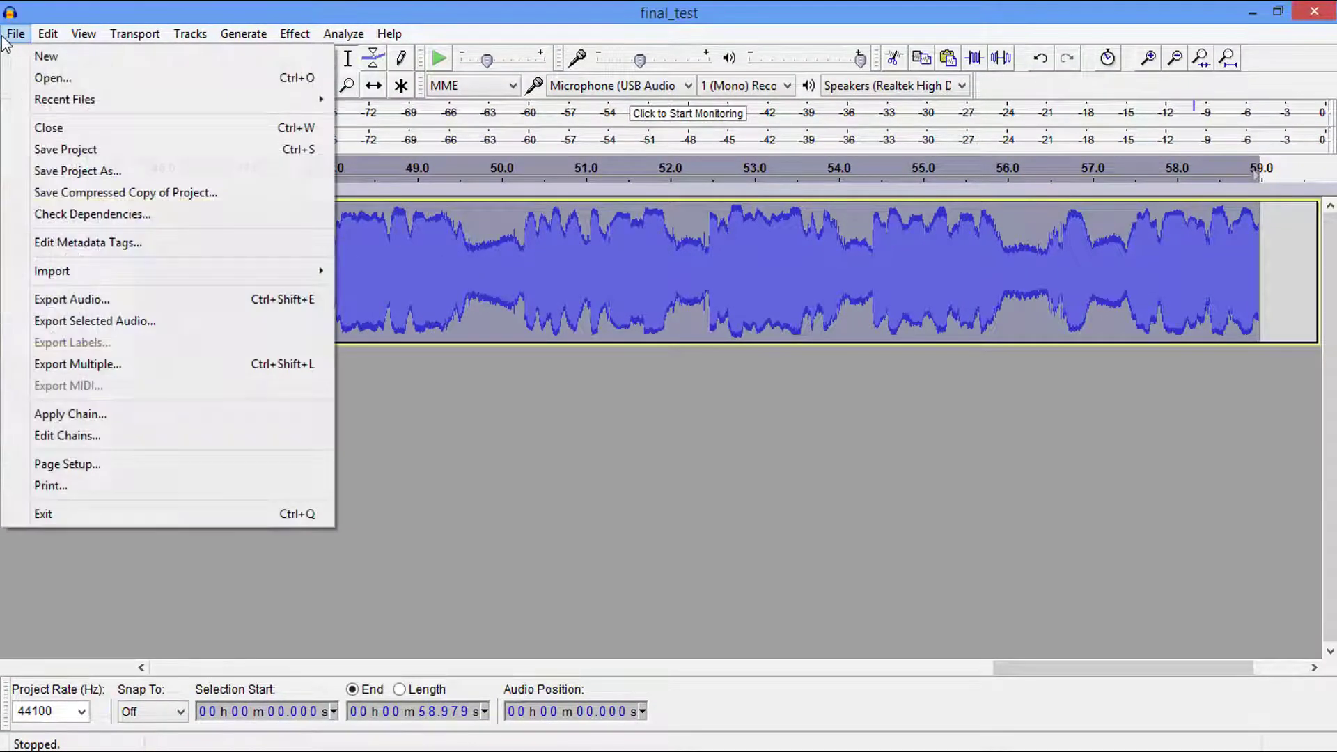
left_click(76, 307)
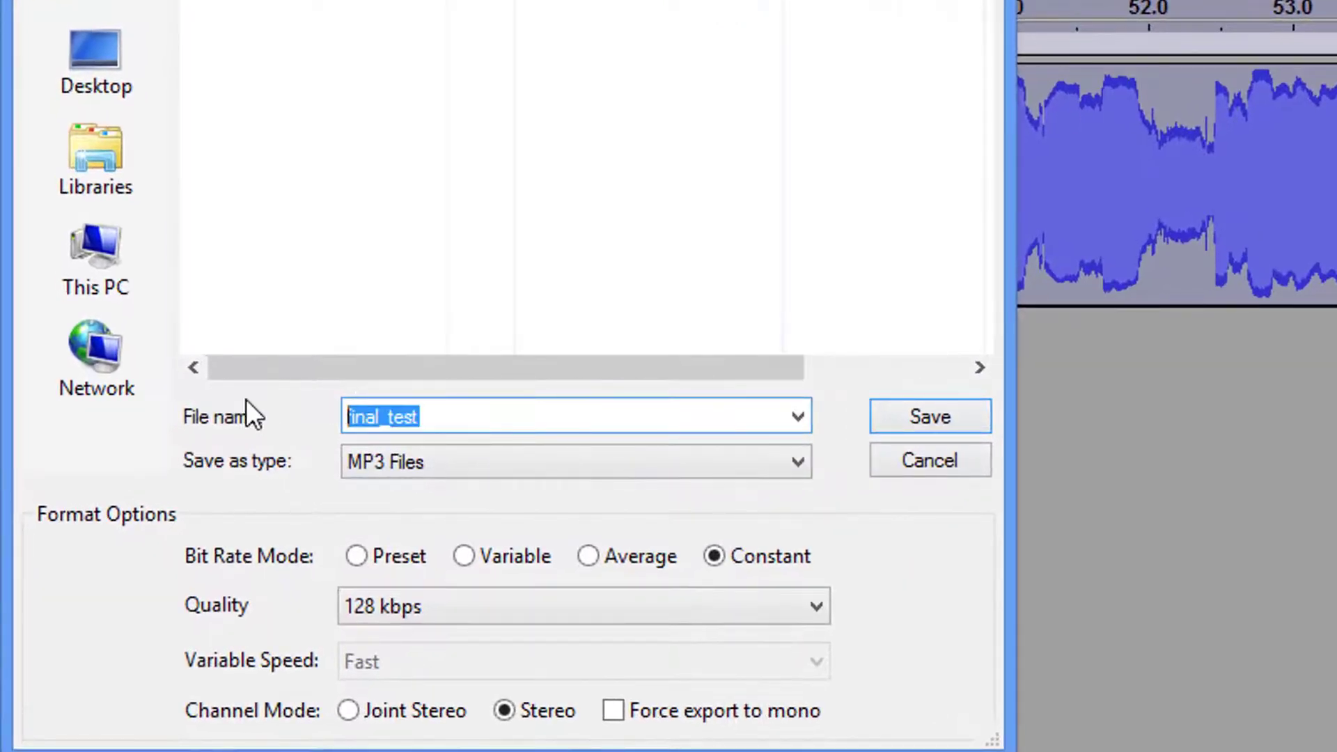
type("123")
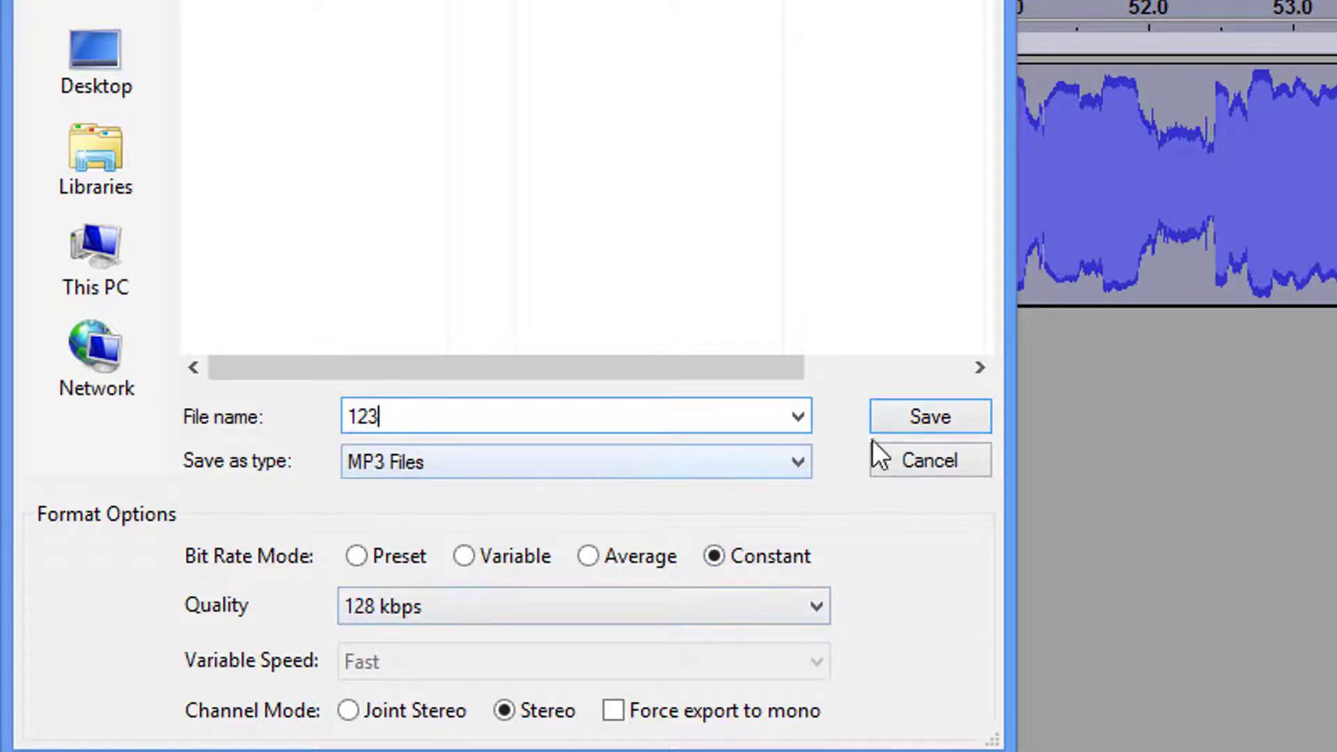
left_click(928, 422)
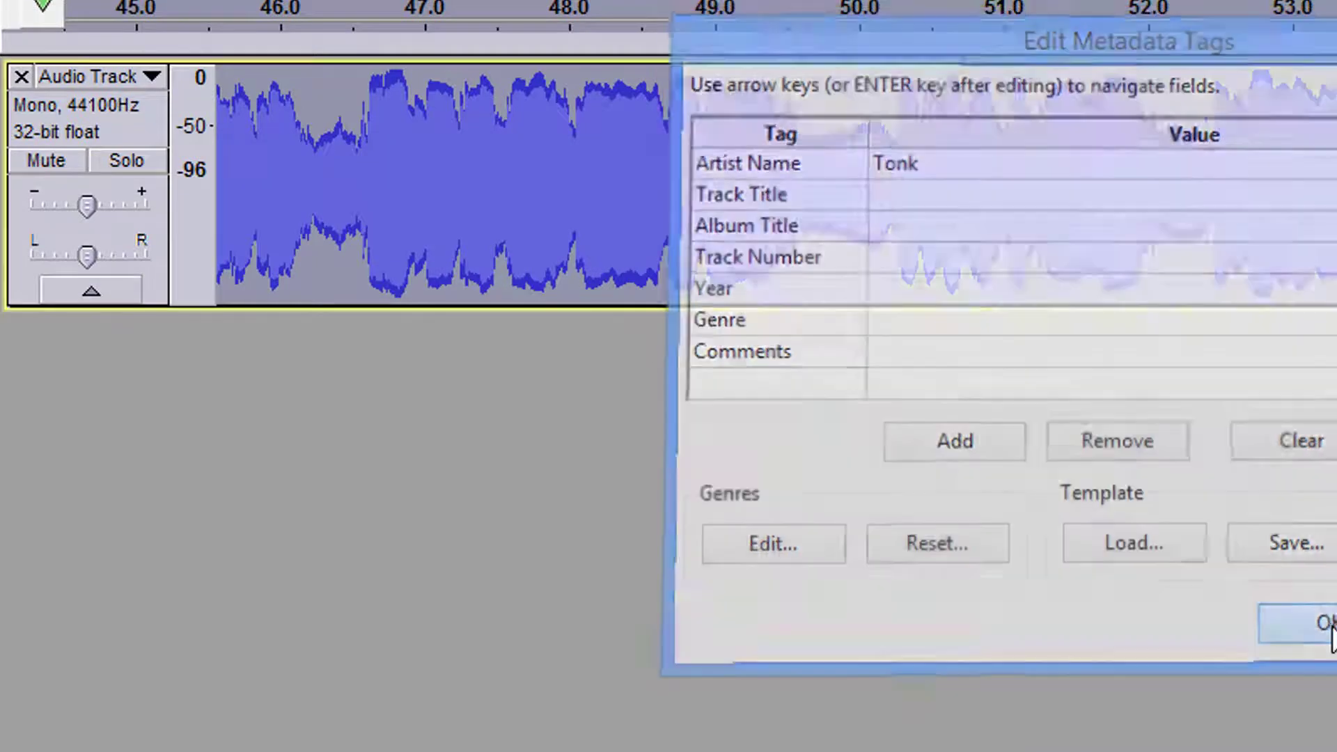
left_click(1331, 631)
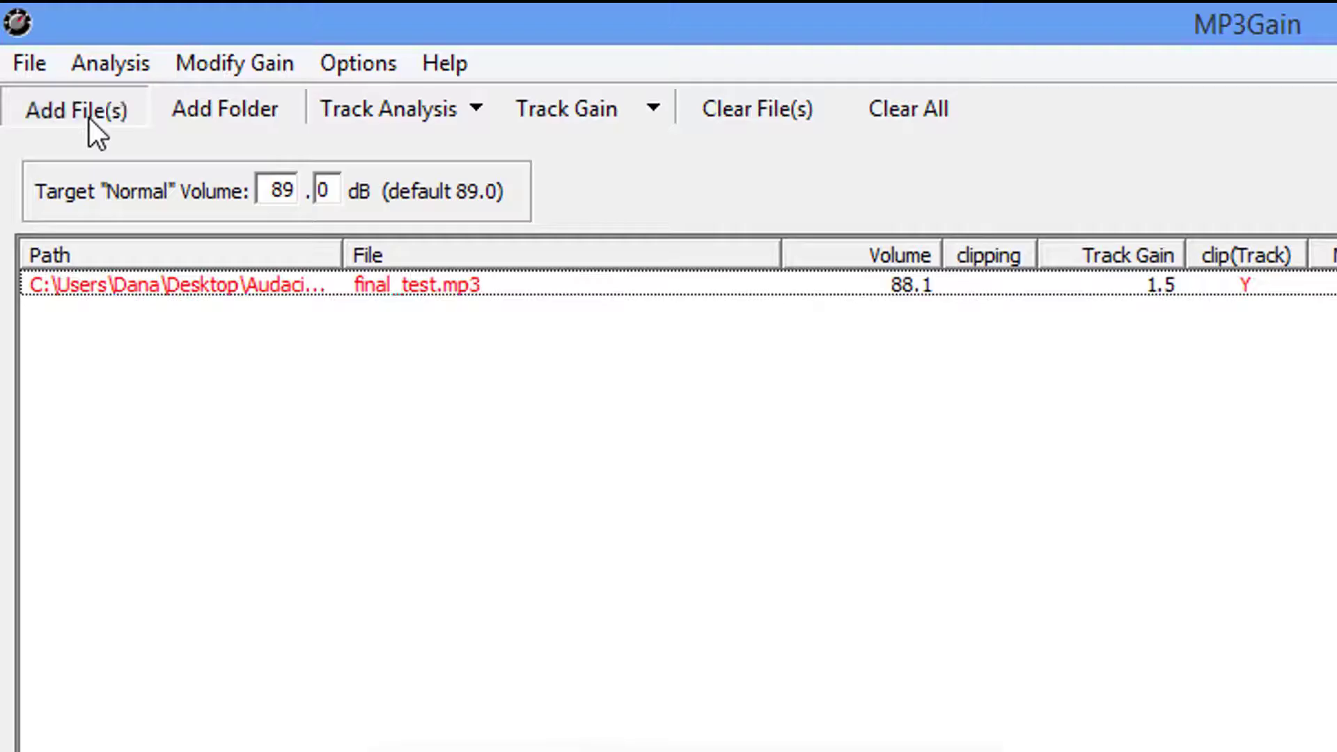
Switch to MP3Gain, add 123.mp3 from the Audacity Projects folder and run a track analysis on it
left_click(89, 118)
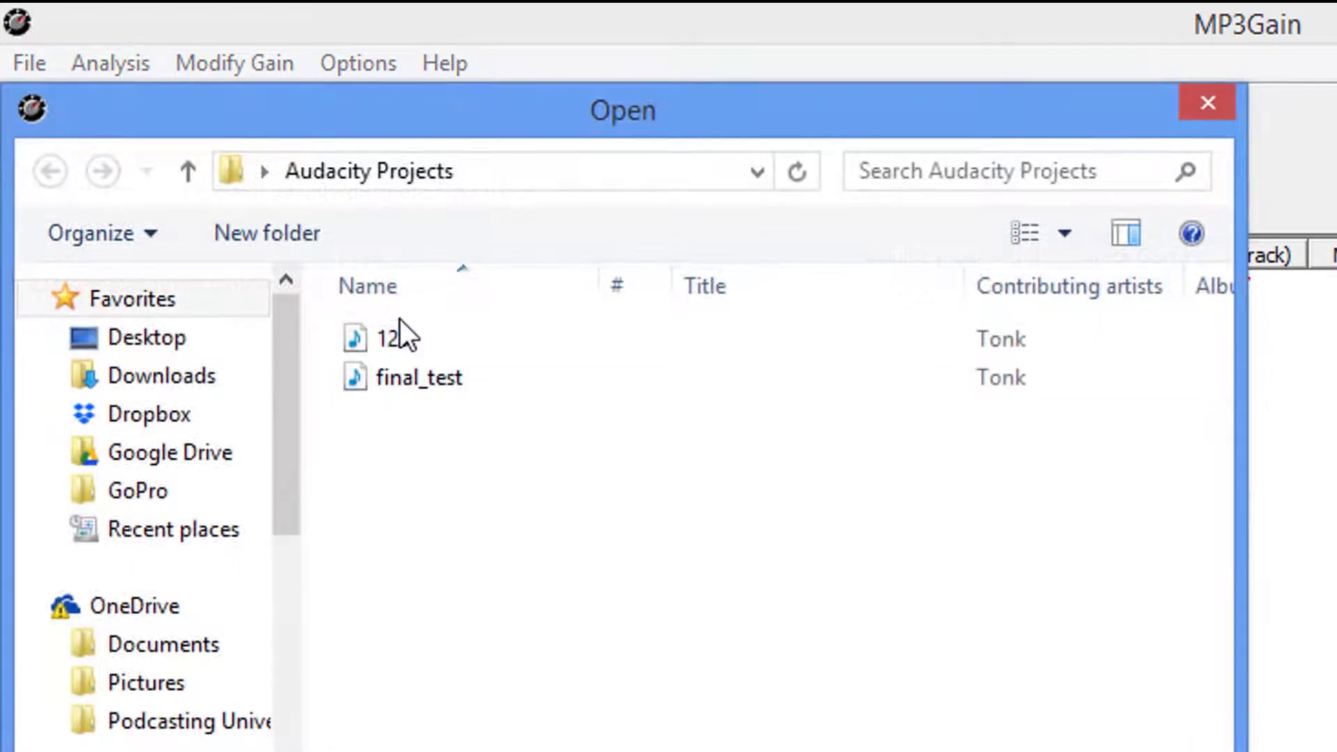
double_click(401, 337)
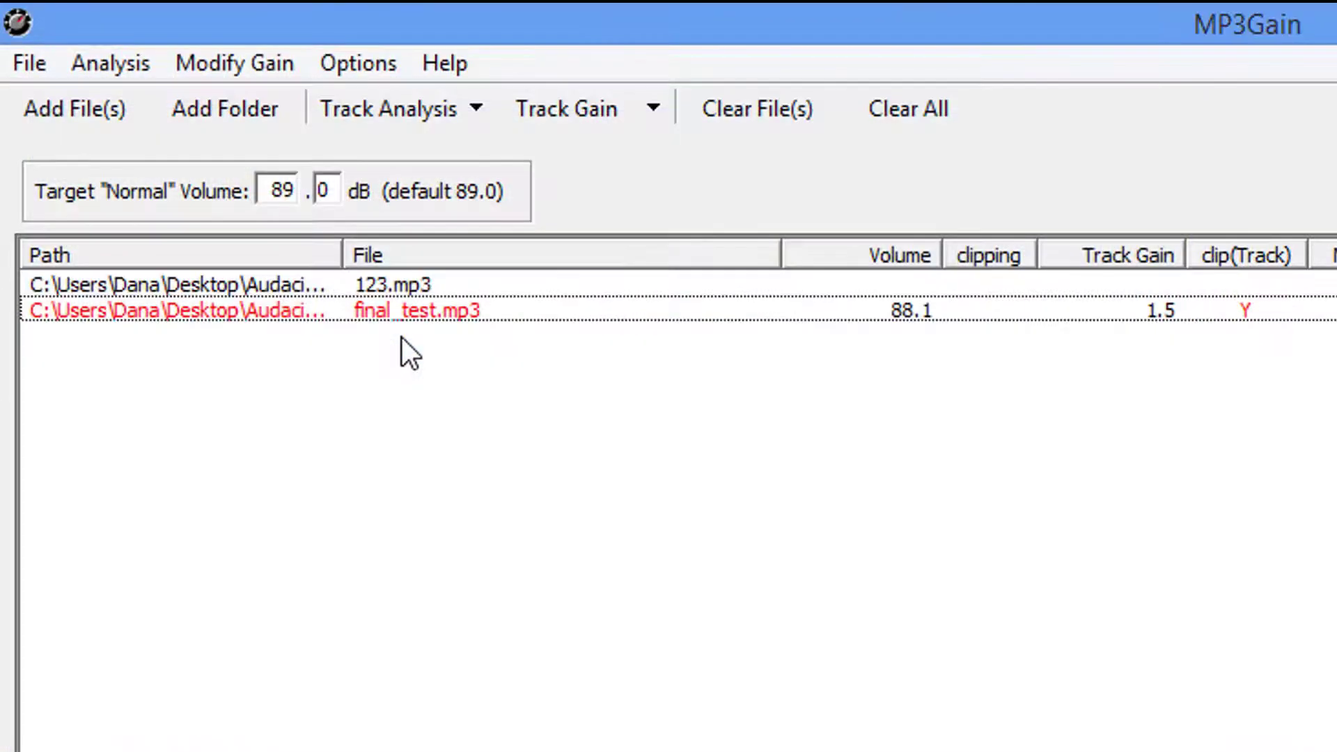
left_click(392, 284)
left_click(383, 107)
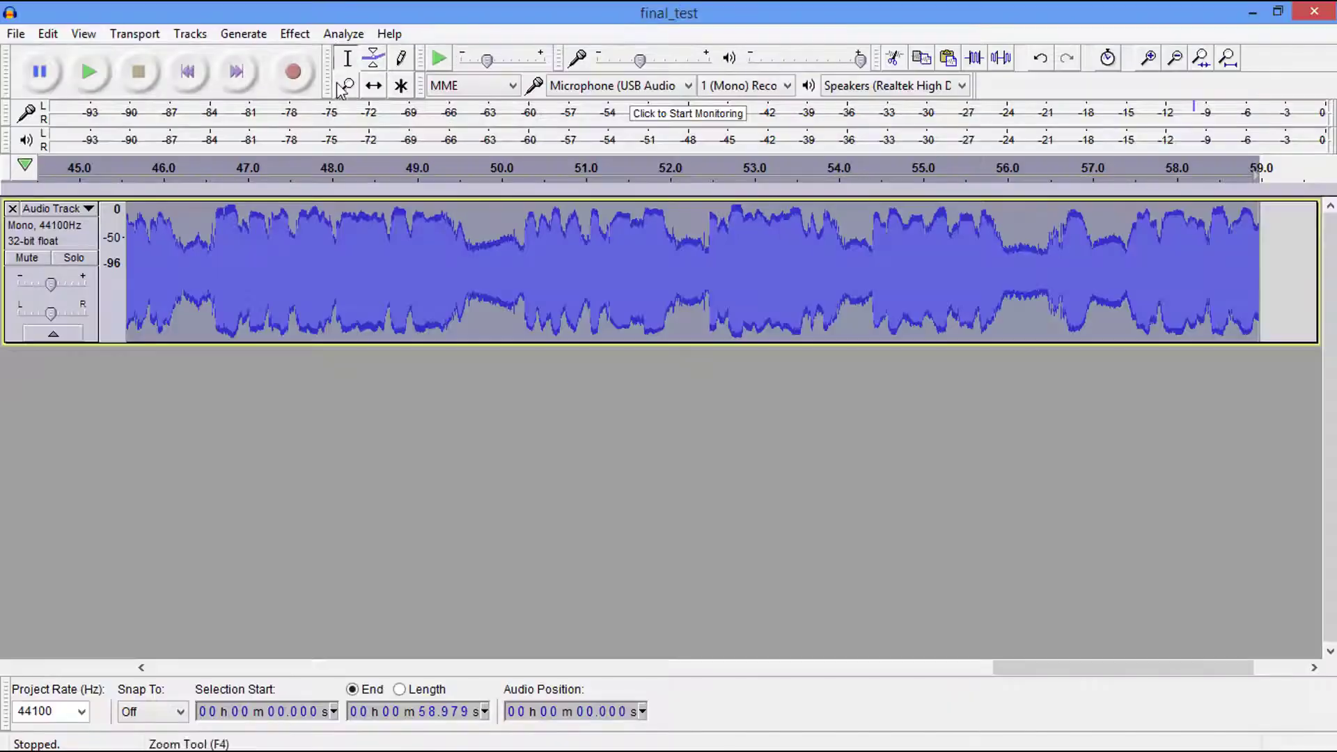
Switch back to Audacity, check the amplified recording against the ACX requirements and dismiss the report
left_click(336, 36)
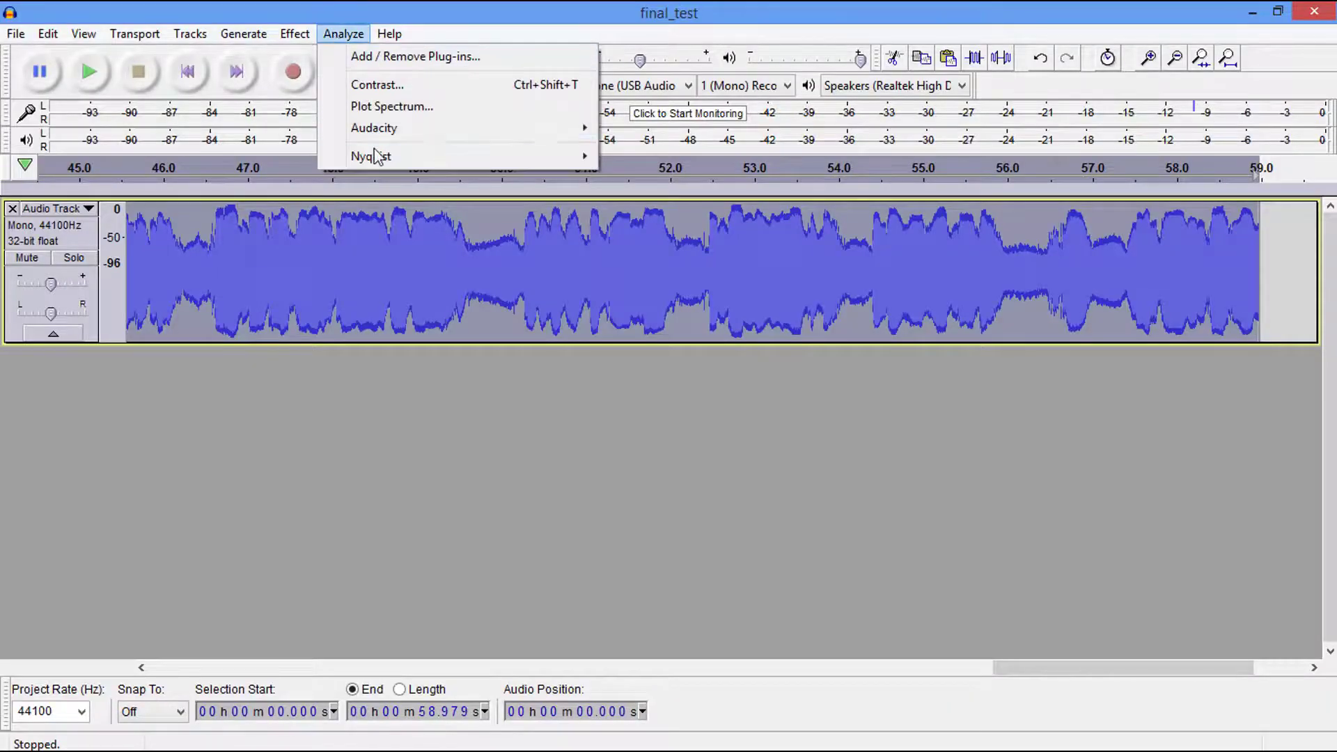
mouse_move(376, 156)
left_click(635, 158)
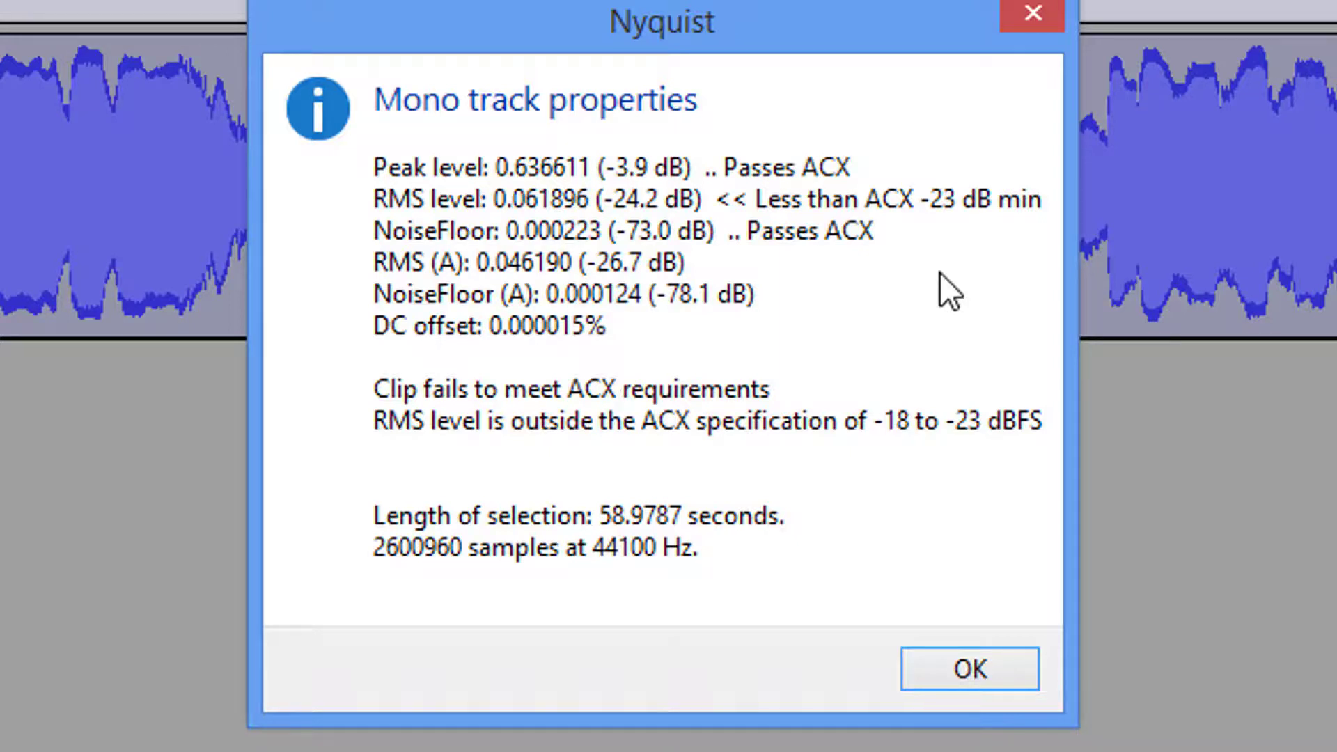
left_click(937, 662)
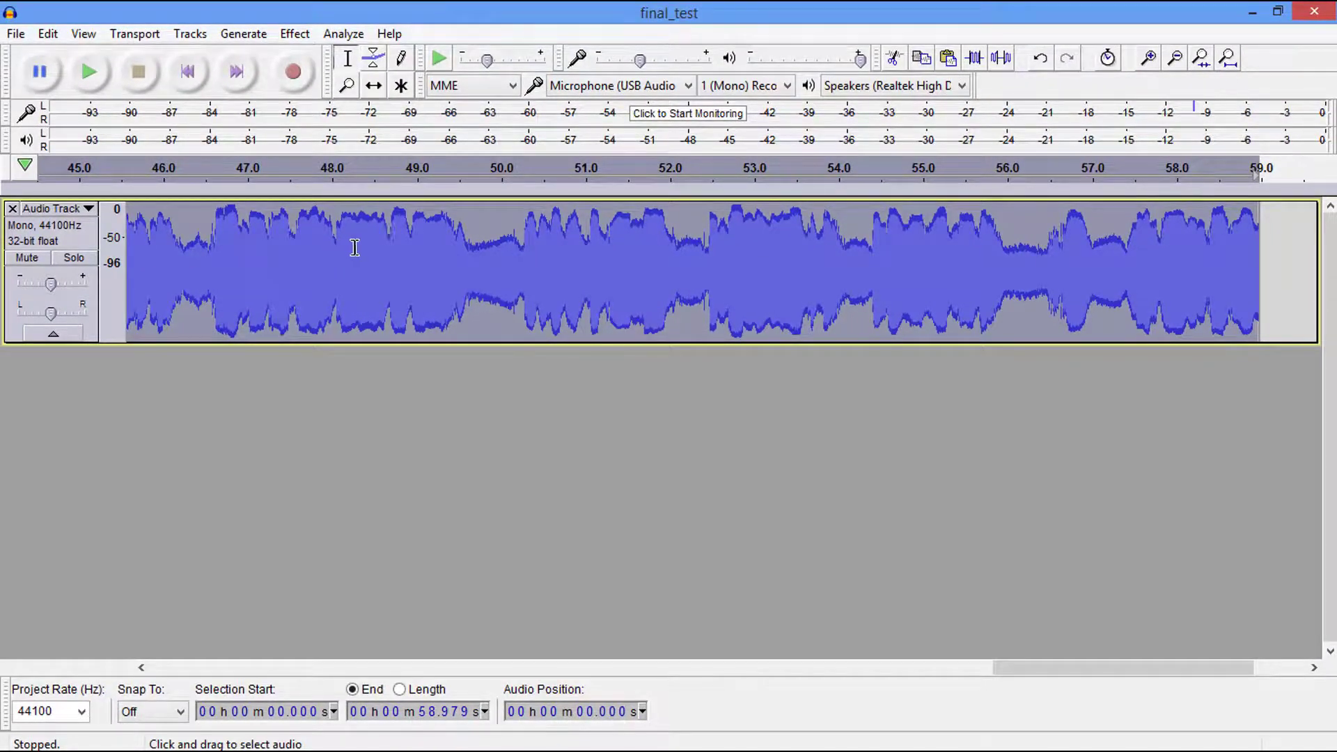
Undo the amplification so that only the original, unamplified recording remains in the project
left_click(1041, 59)
left_click(1041, 59)
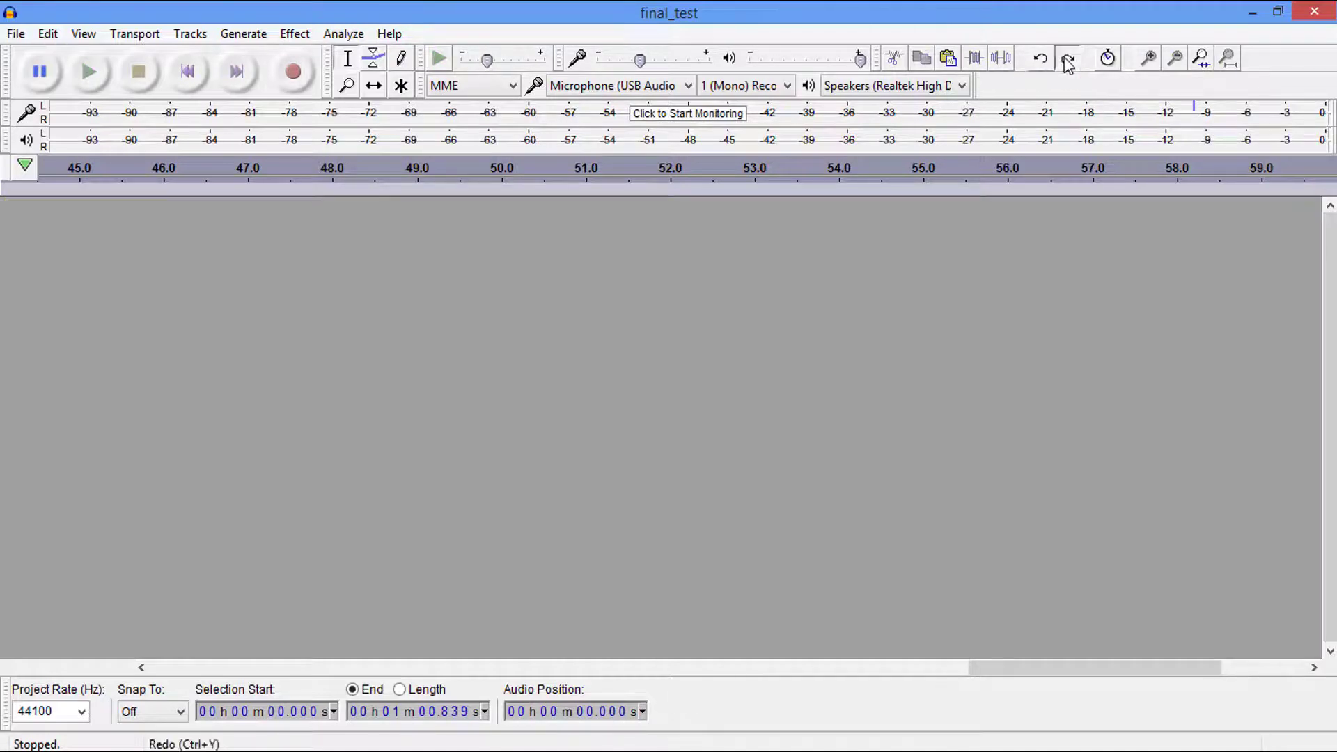
left_click(1066, 59)
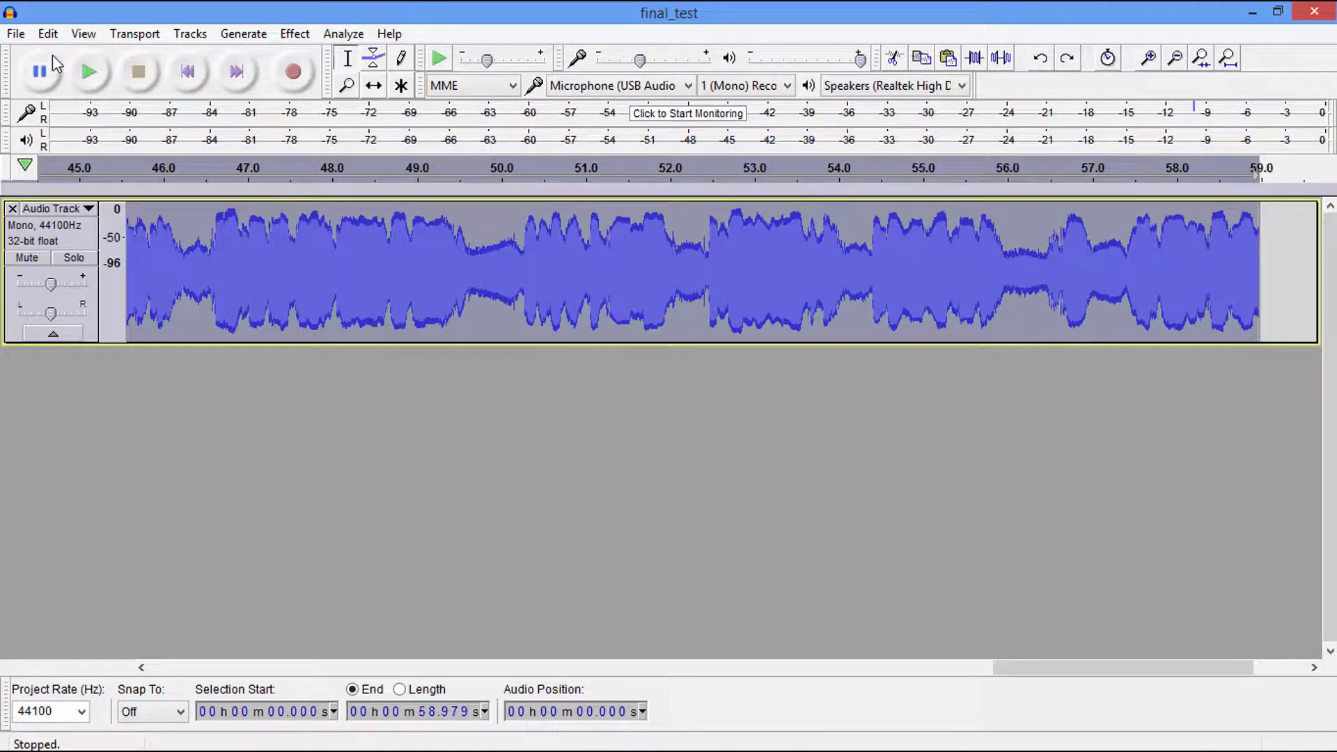
Apply the Librivox chain to the current project and dismiss the resulting track properties report
left_click(16, 33)
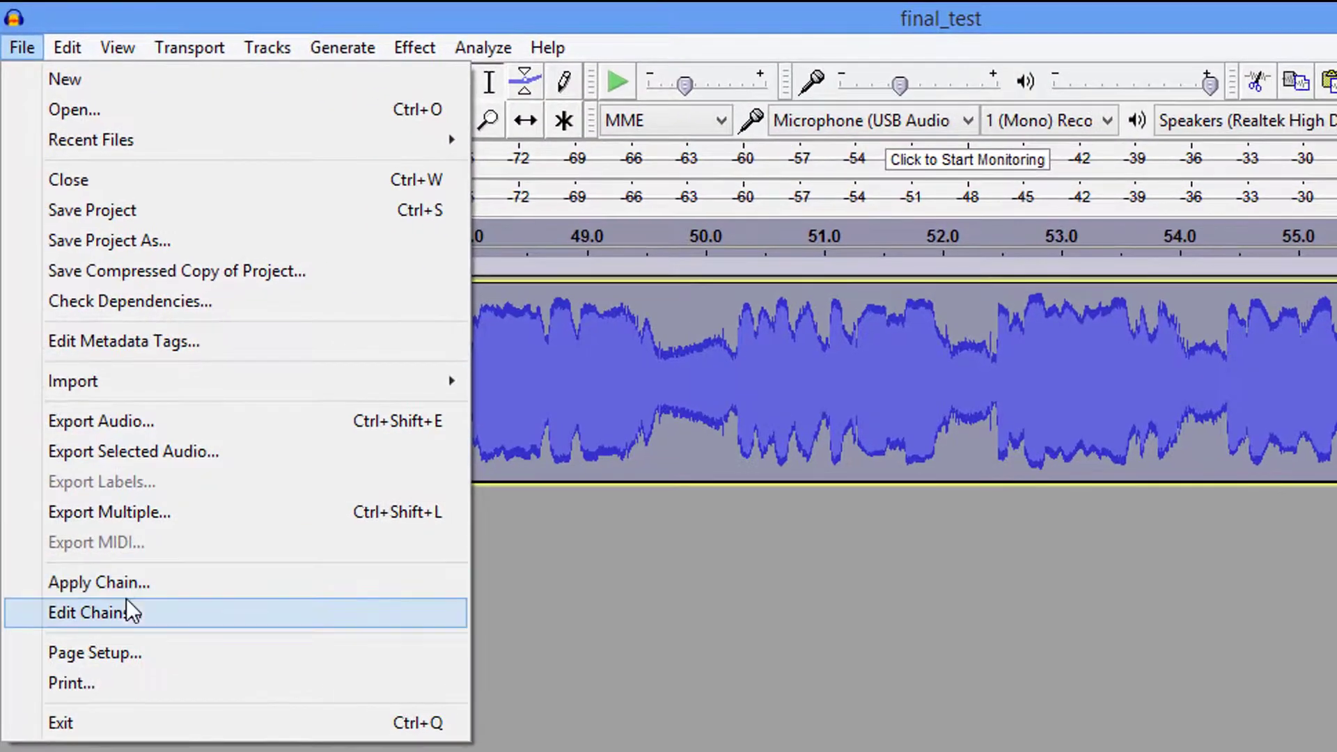
left_click(120, 568)
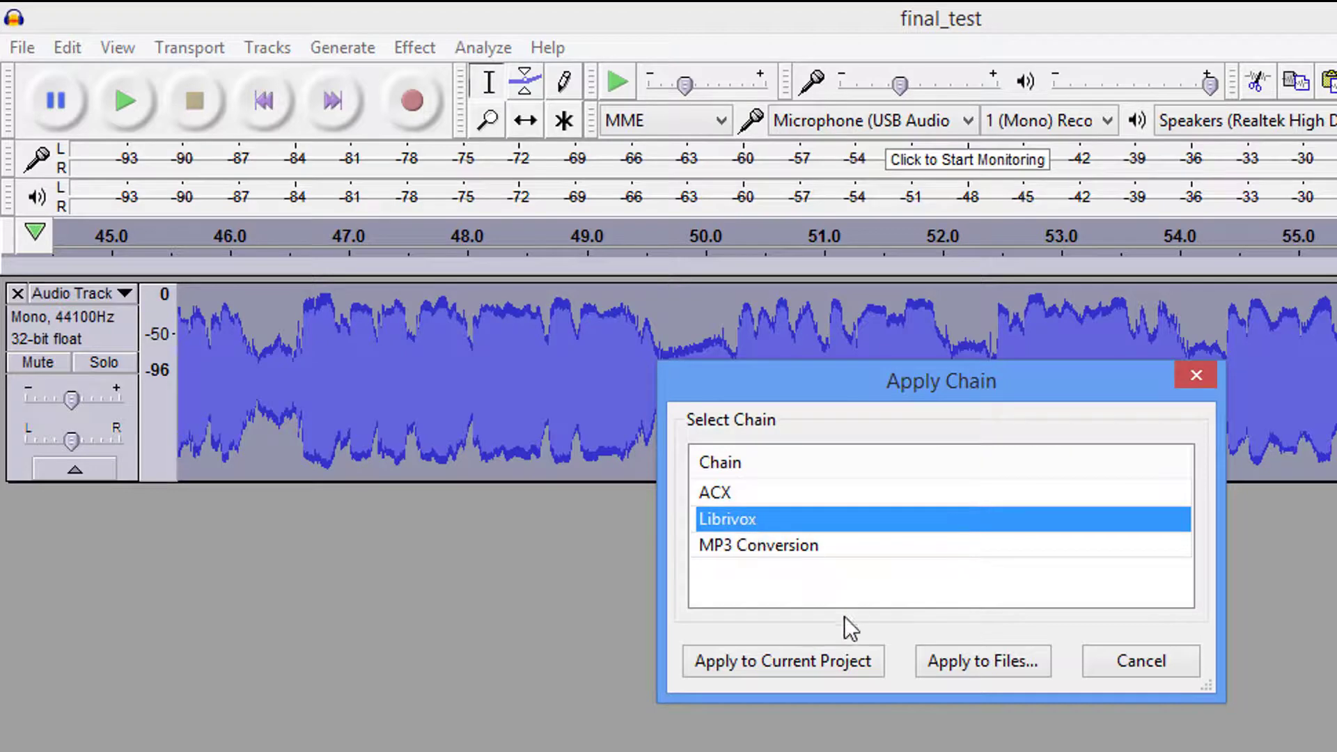
left_click(792, 662)
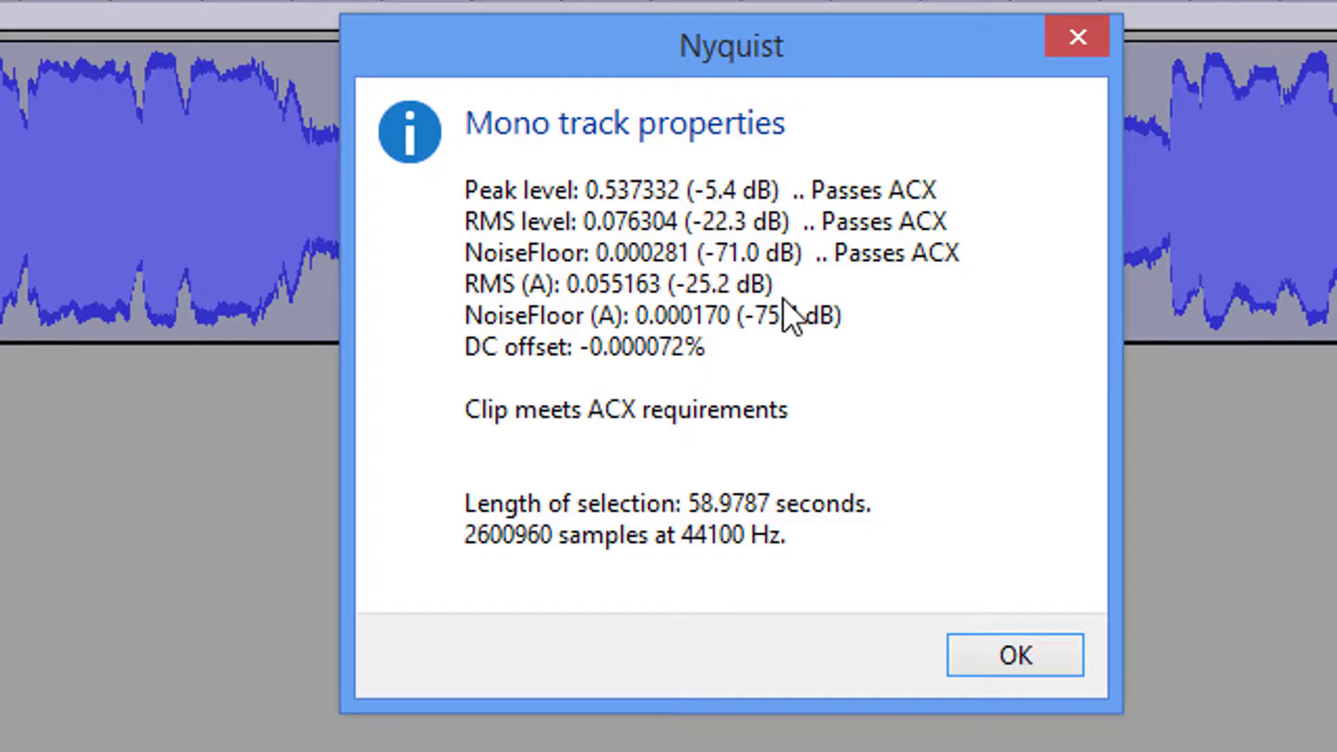
left_click(989, 655)
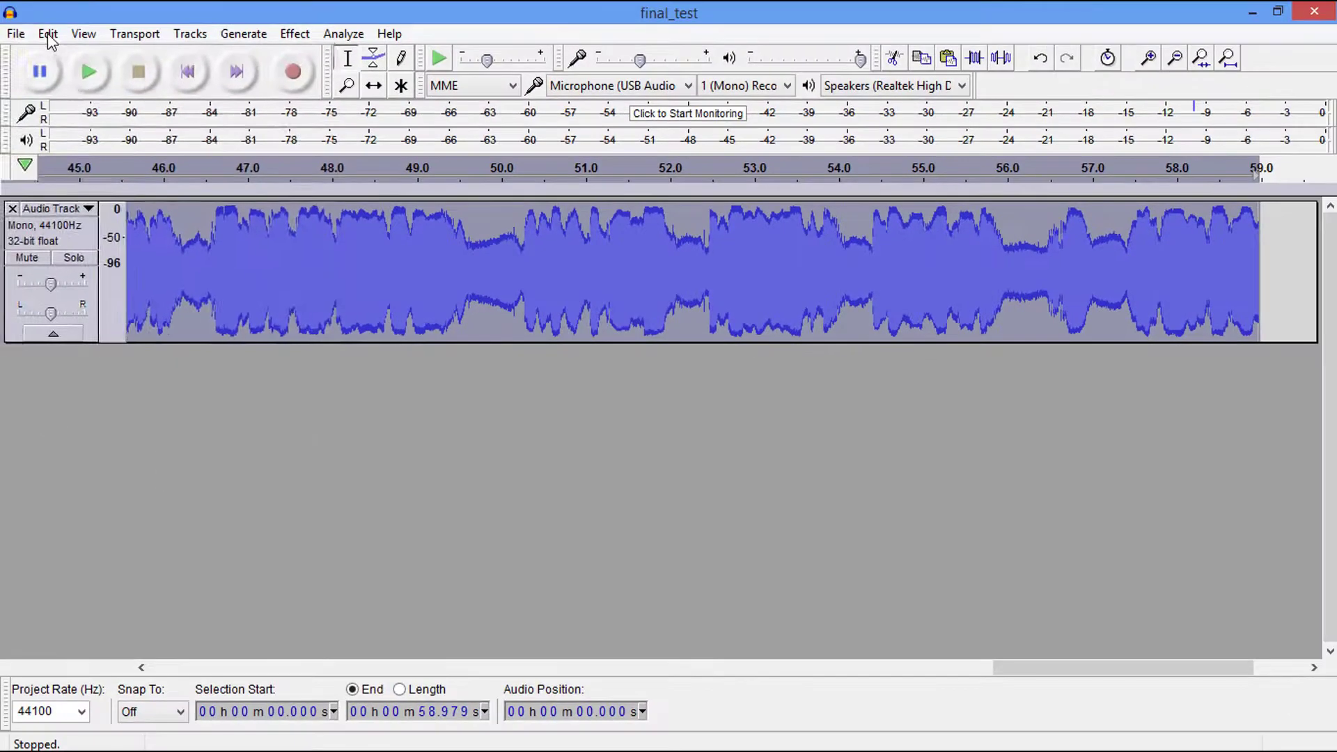
Export the chain-processed recording as the MP3 file 1234 at constant 128 kbps, keeping the existing metadata tags
left_click(15, 33)
left_click(90, 306)
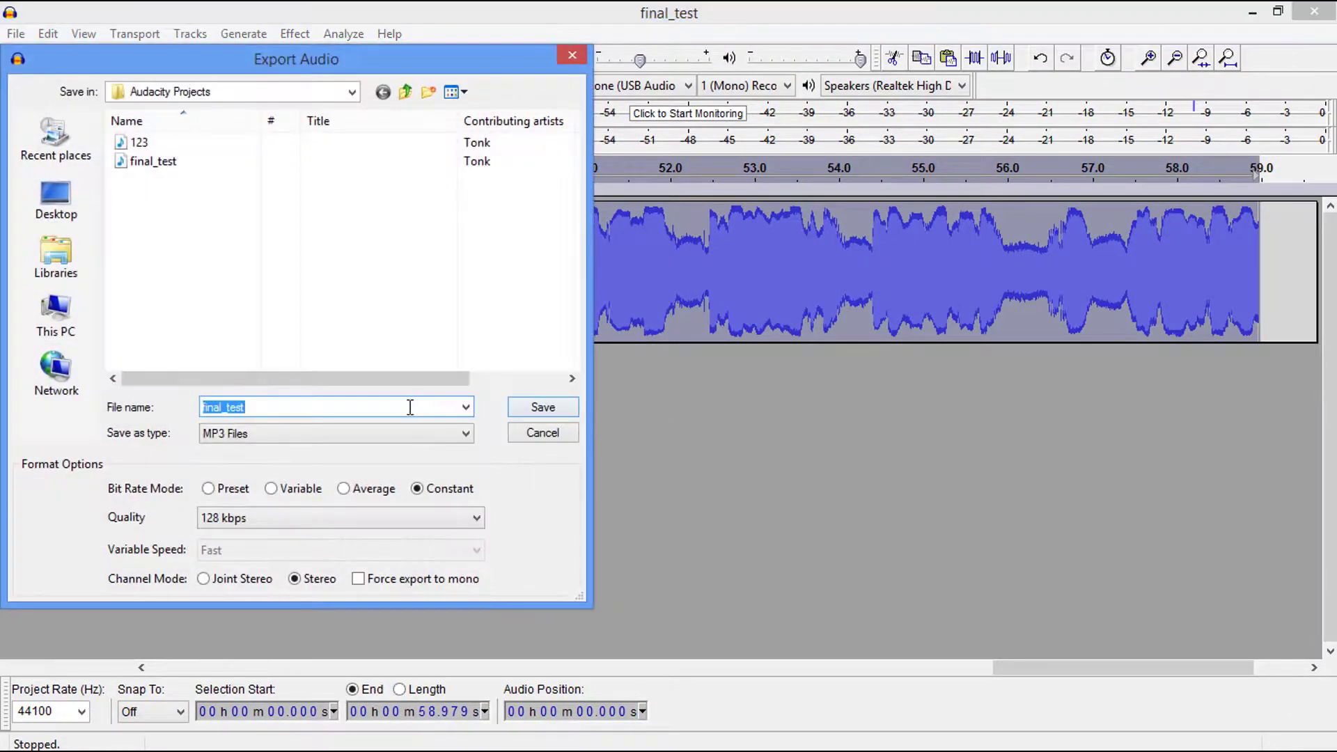
type("1234")
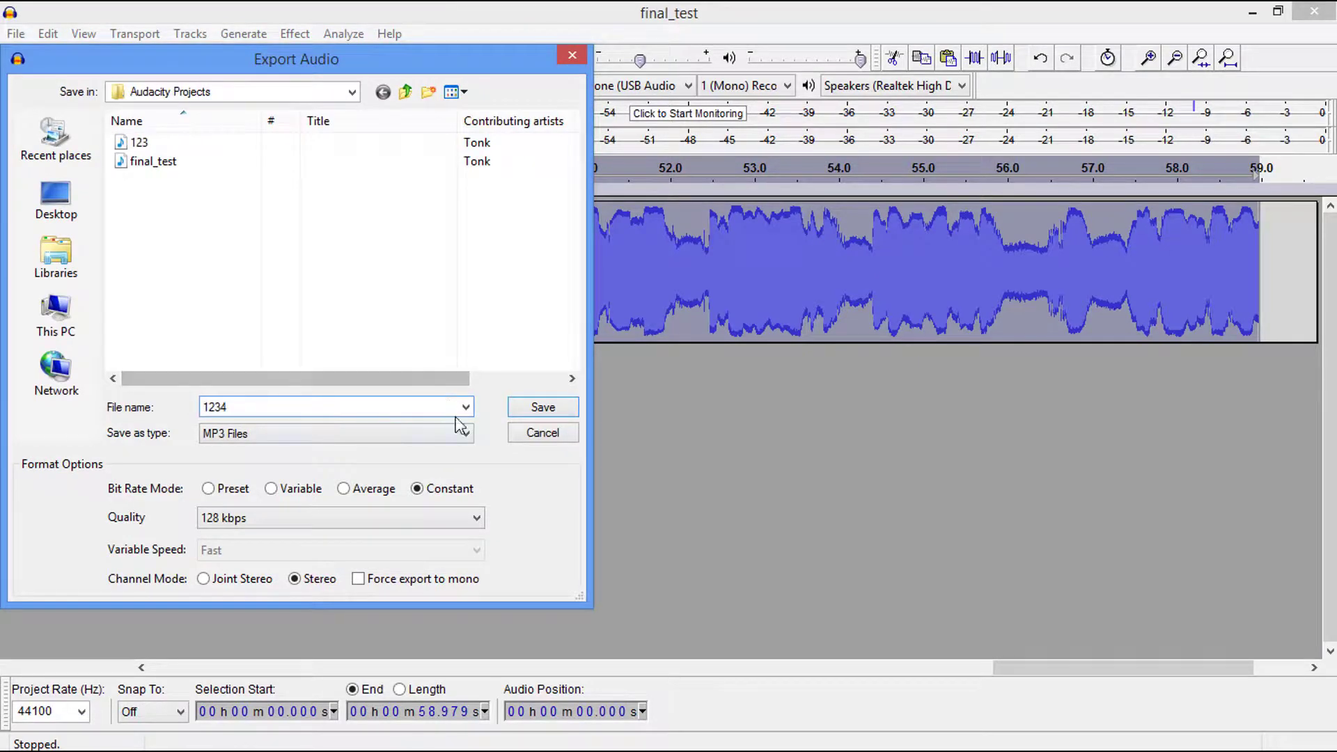
left_click(545, 409)
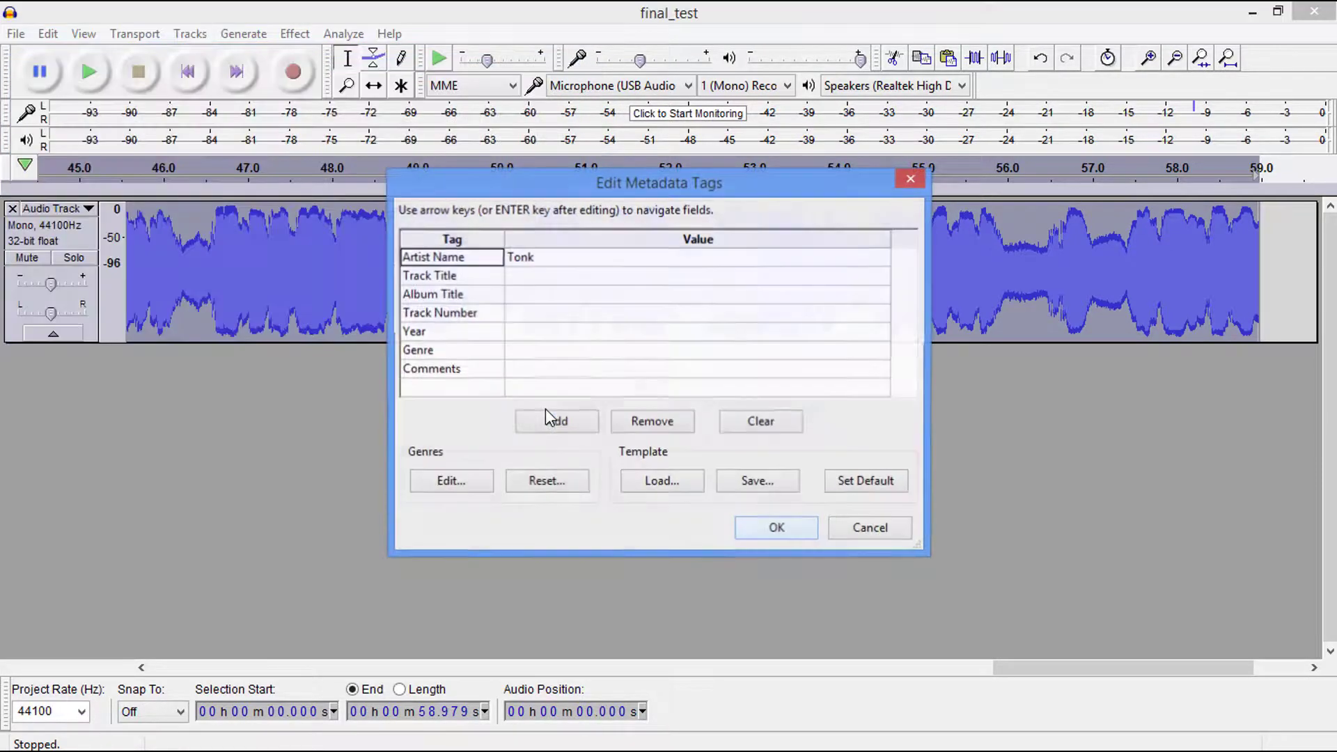
left_click(779, 531)
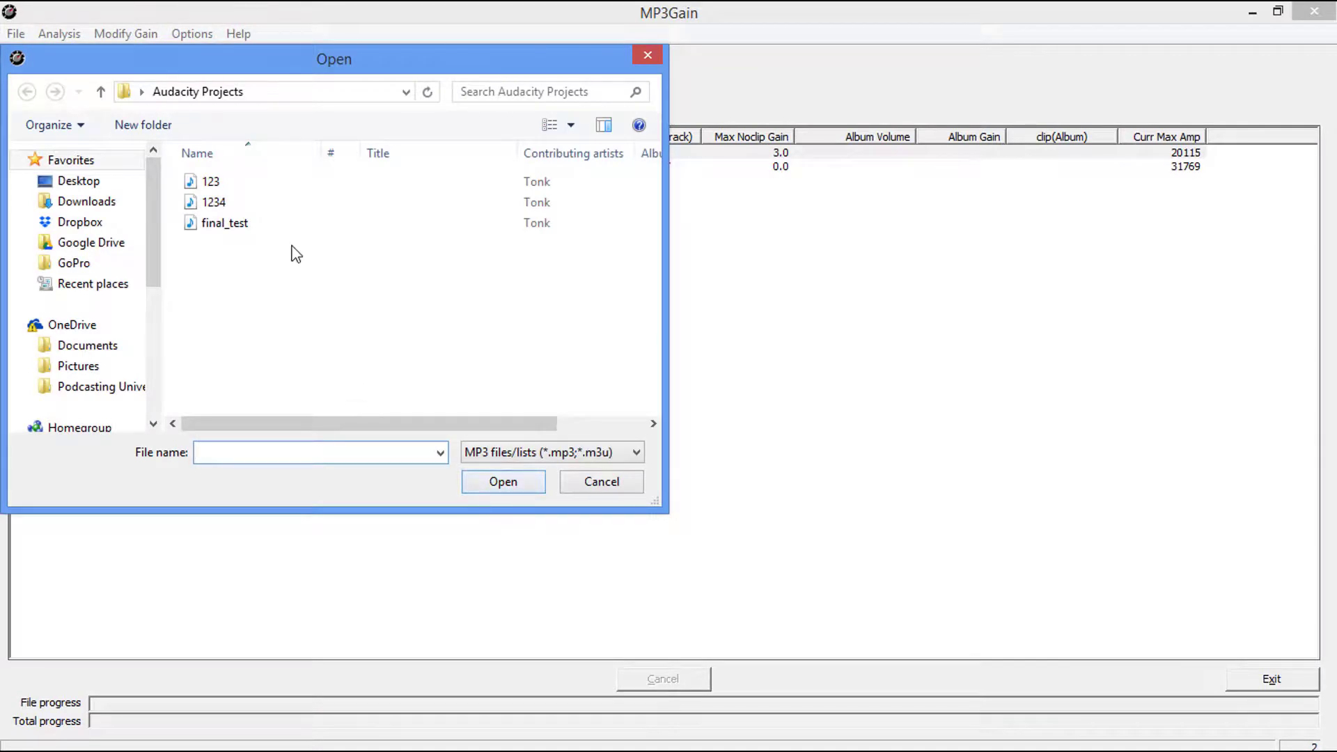
Switch to MP3Gain, add 1234.mp3 from the Audacity Projects folder and run a track analysis on it
double_click(213, 204)
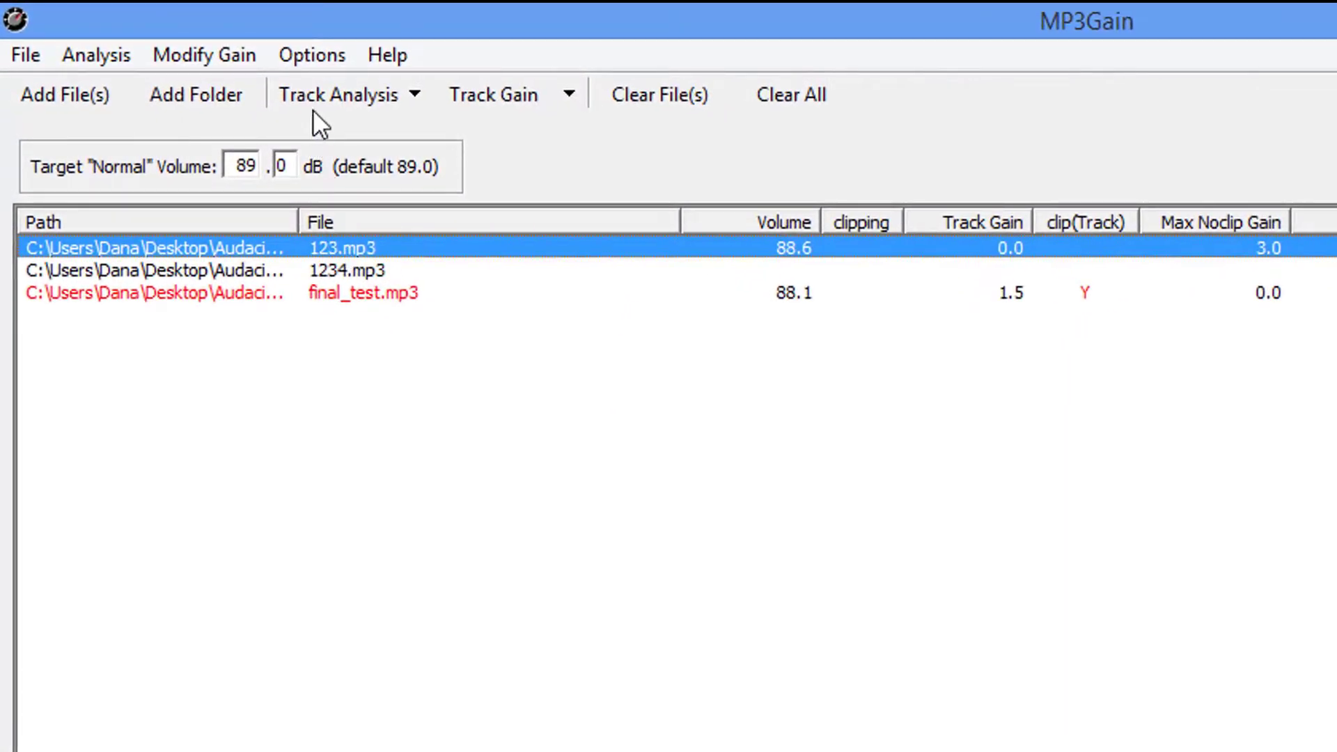
left_click(324, 273)
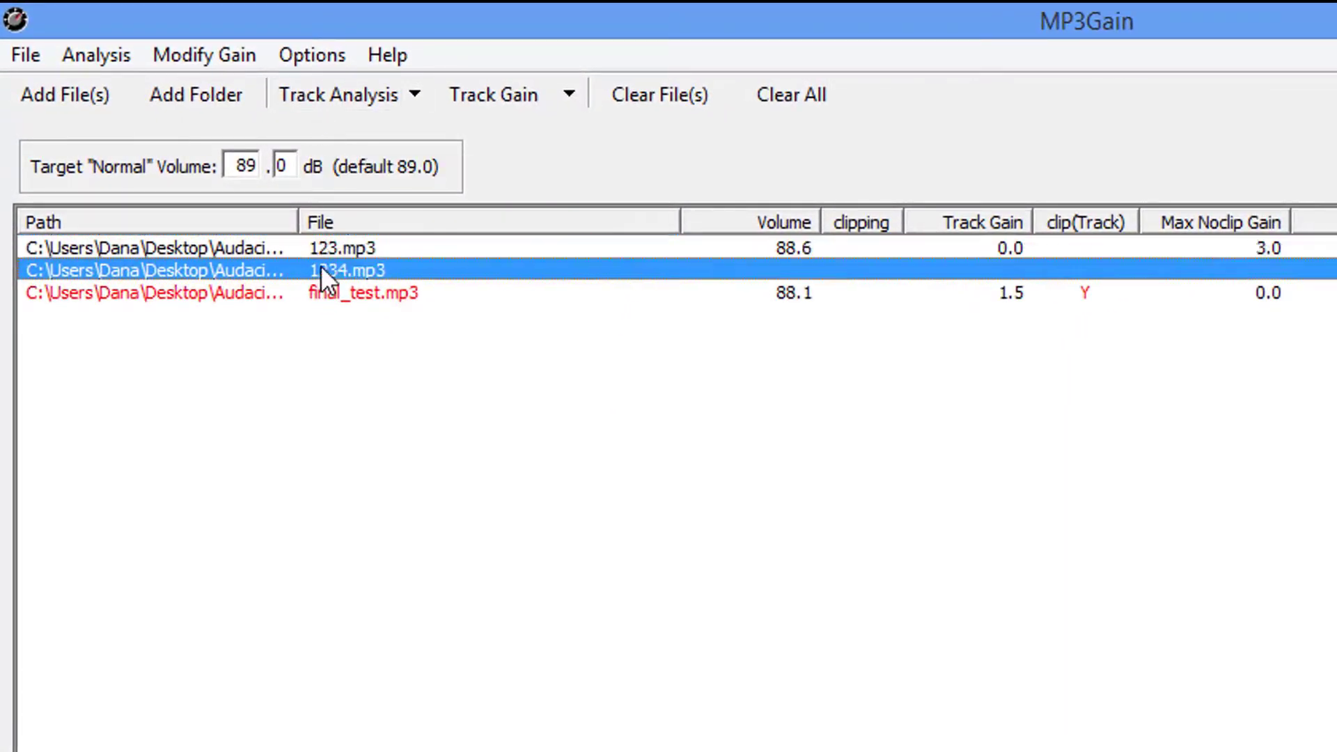
left_click(365, 99)
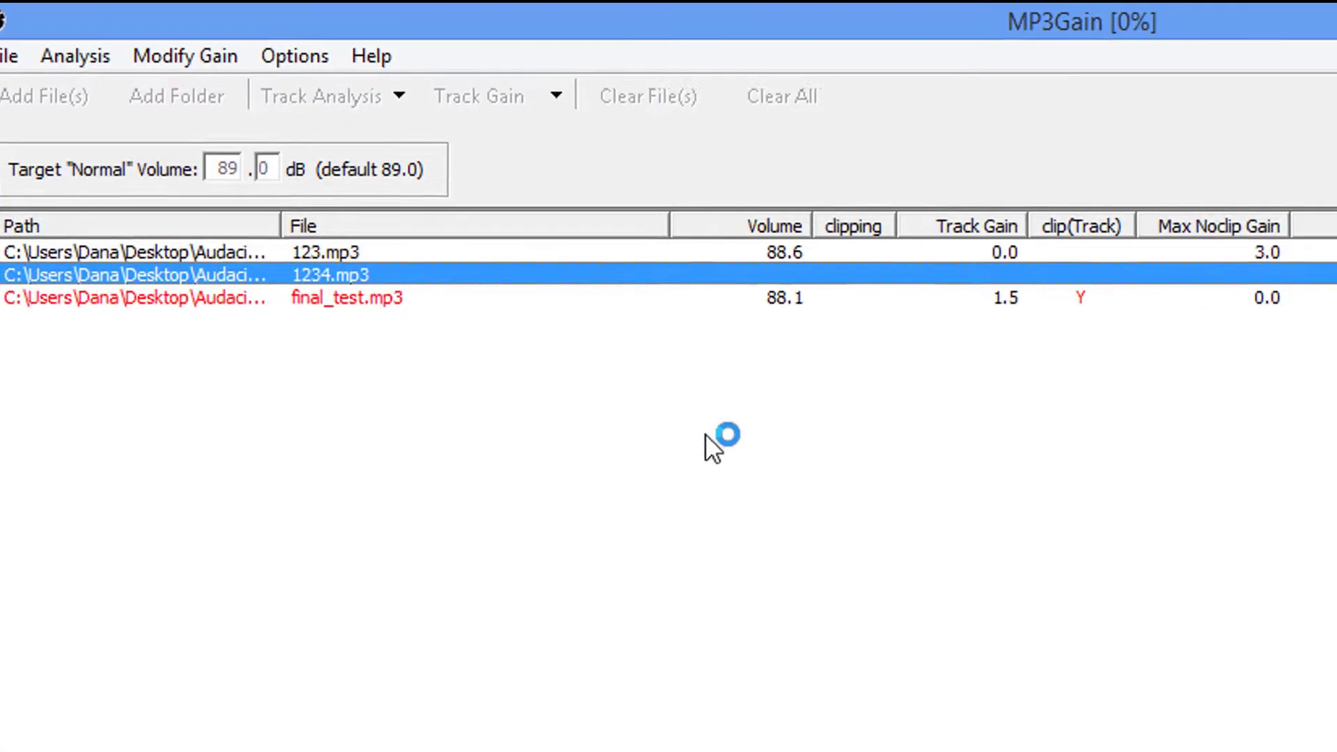